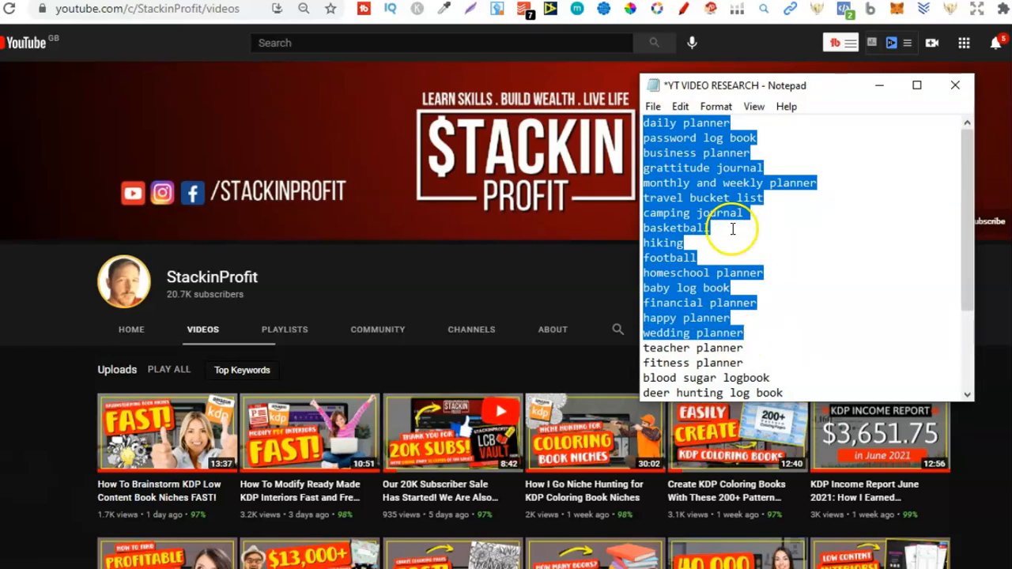
pyautogui.click(732, 227)
pyautogui.moveTo(645, 126); pyautogui.dragTo(765, 288)
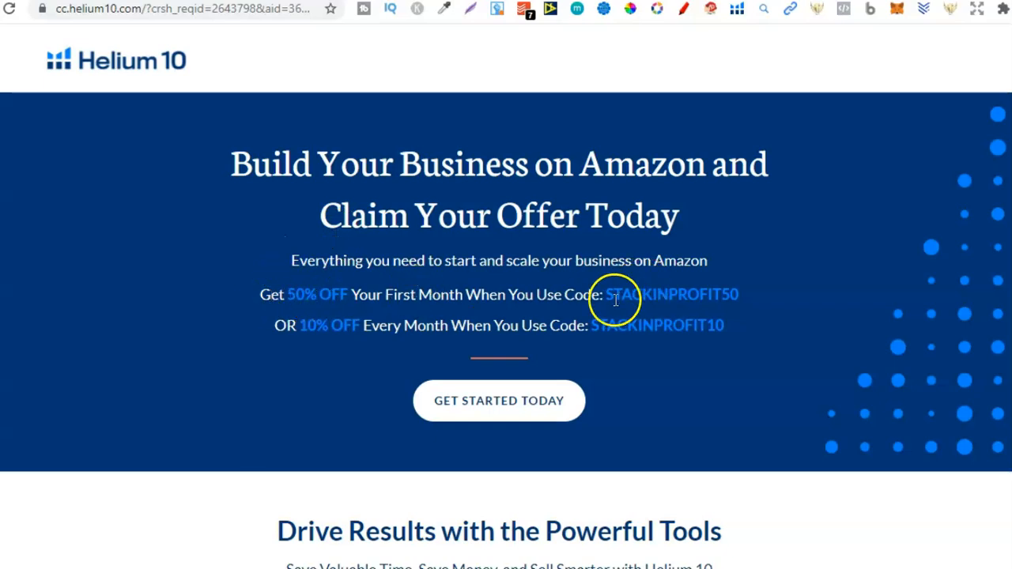
pyautogui.moveTo(613, 298); pyautogui.dragTo(720, 298)
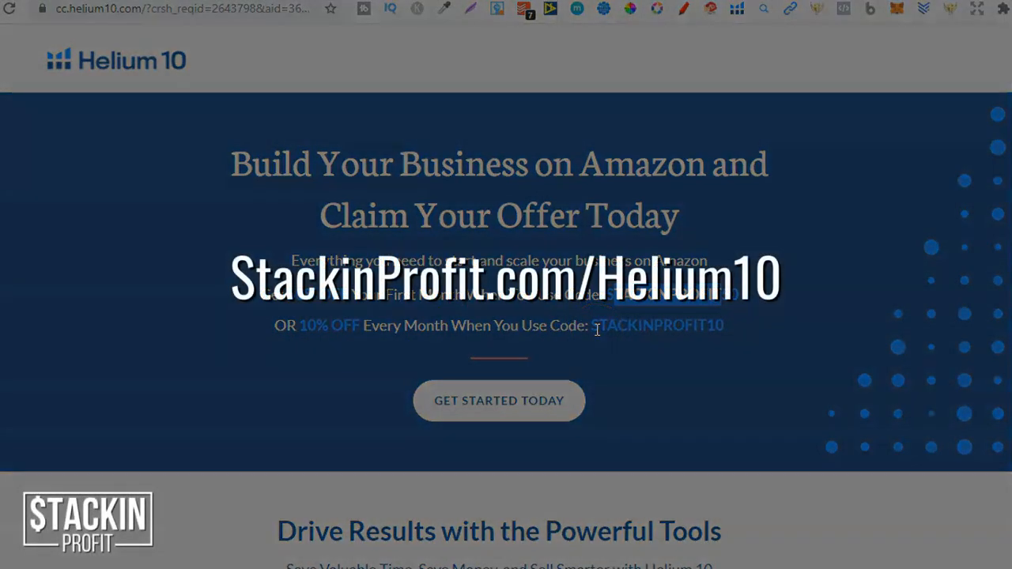
pyautogui.moveTo(593, 327); pyautogui.dragTo(732, 330)
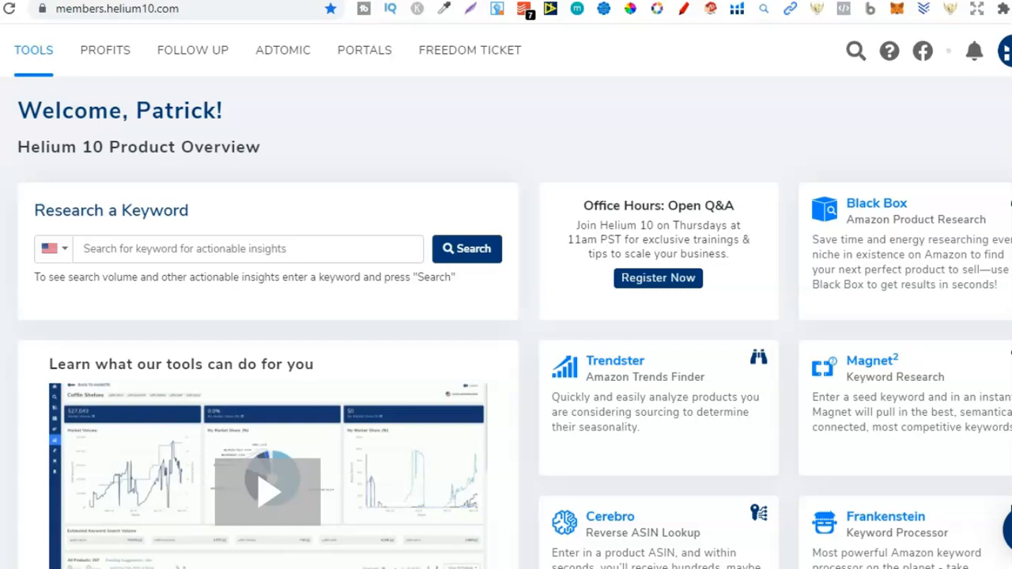
# Open the Magnet keyword research tool from the keyword research tools
pyautogui.moveTo(28, 200)
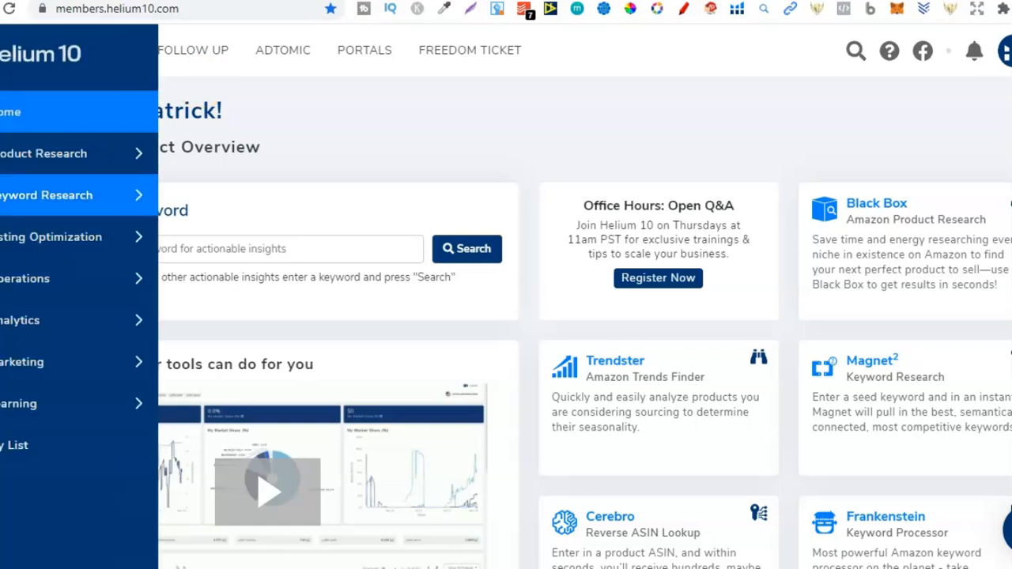
pyautogui.click(36, 197)
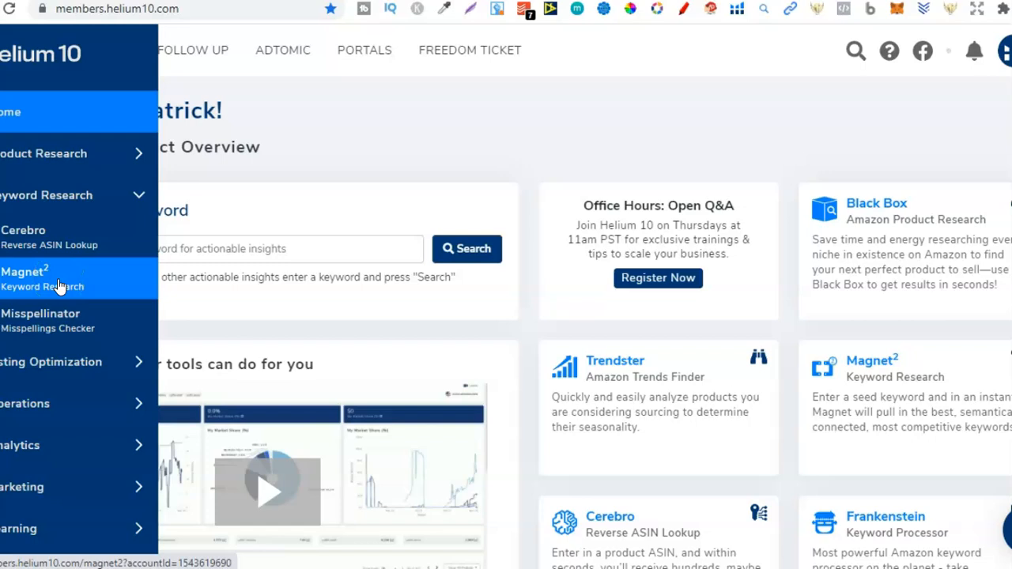
pyautogui.click(72, 253)
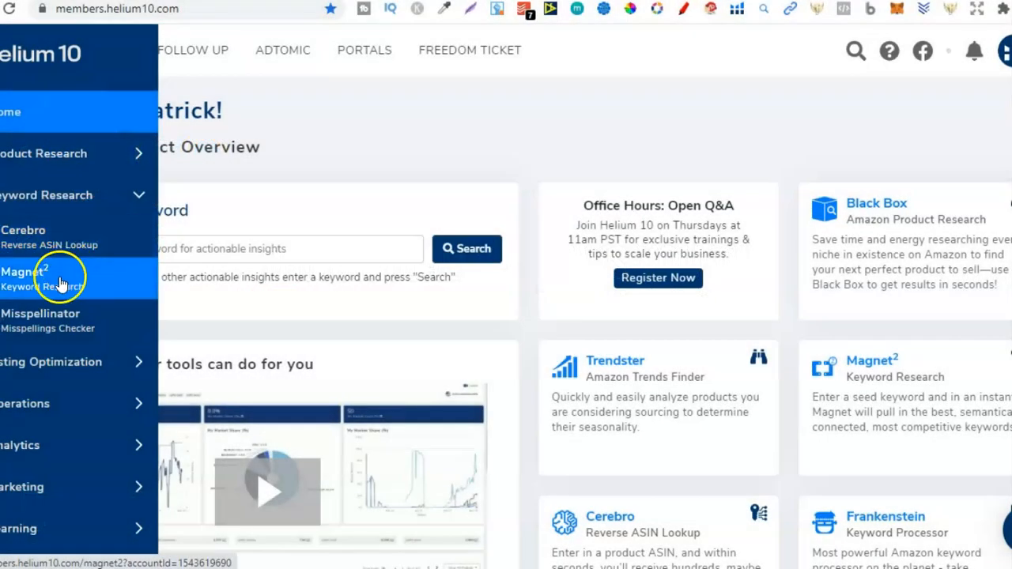
pyautogui.click(61, 283)
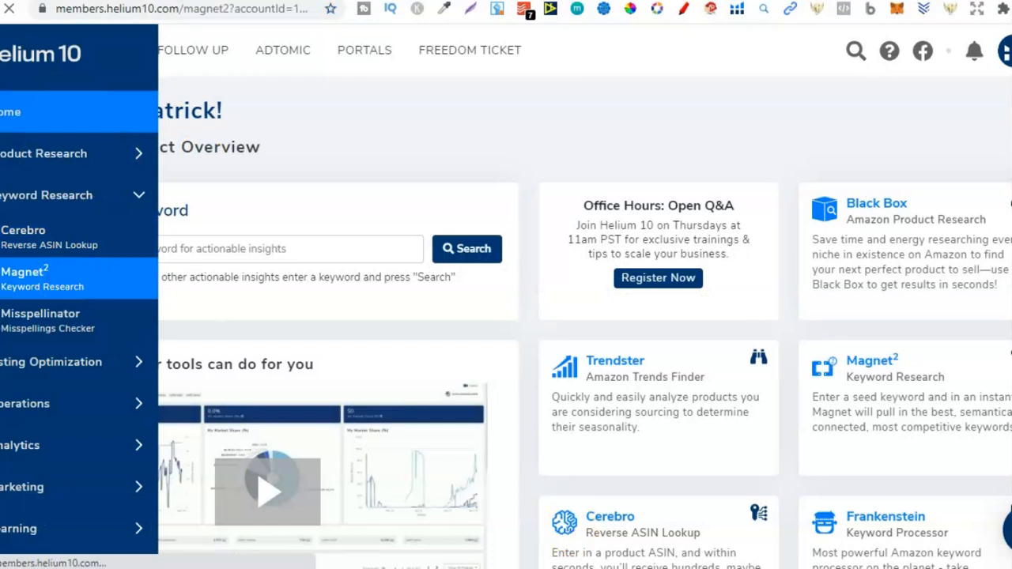
# Pick the seed keyword "daily planner" from the research notes and get related keywords for it in Magnet
pyautogui.hotkey('alt', 'Tab')
pyautogui.click(753, 219)
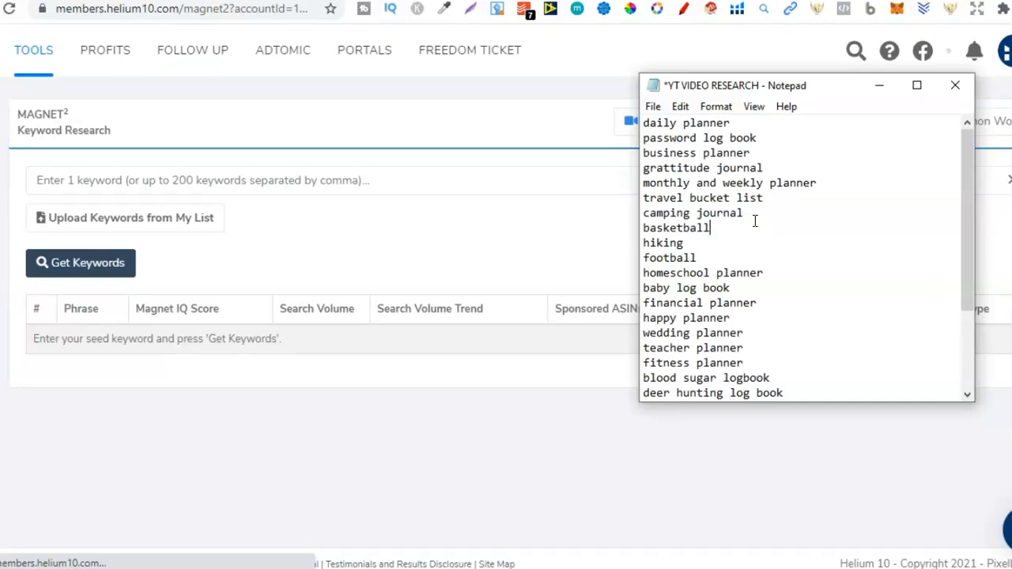
pyautogui.tripleClick(703, 123)
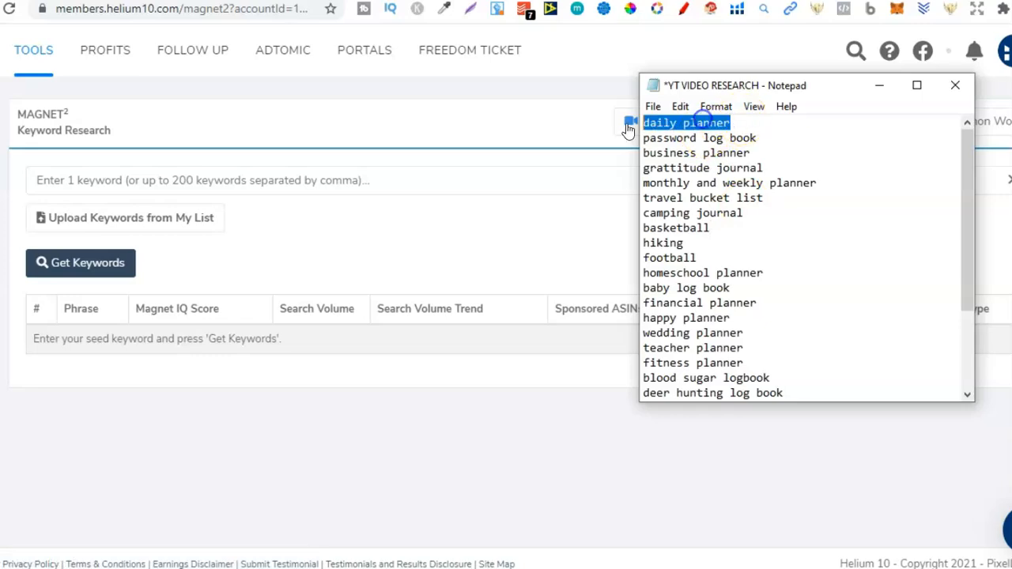
pyautogui.click(339, 187)
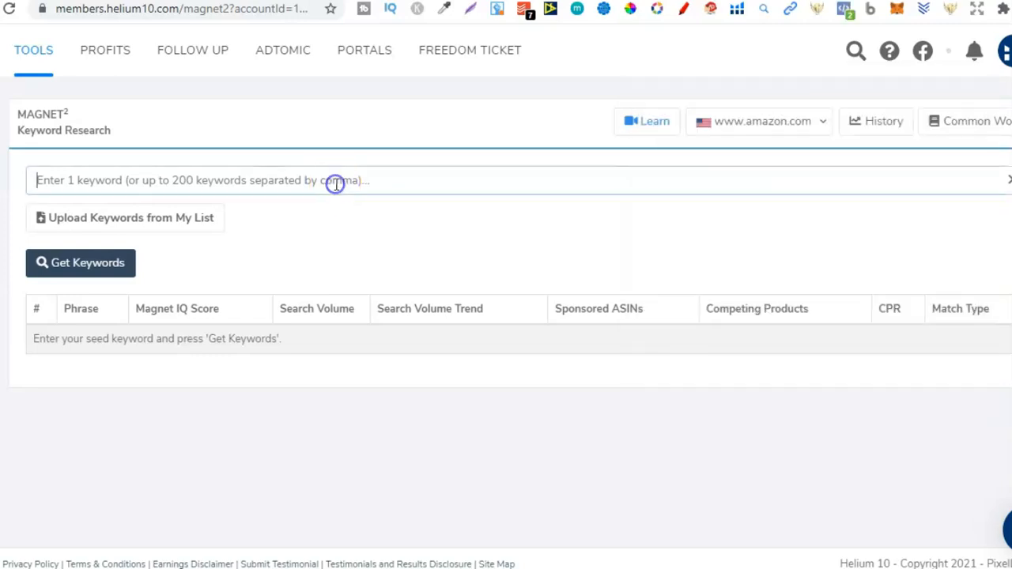
pyautogui.write('daily planner')
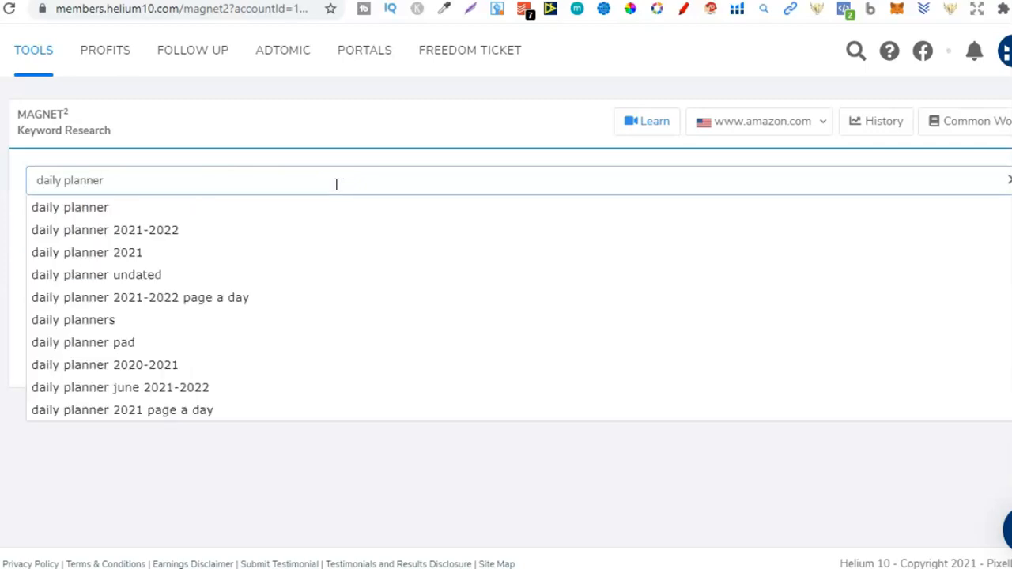
pyautogui.click(112, 212)
pyautogui.click(82, 270)
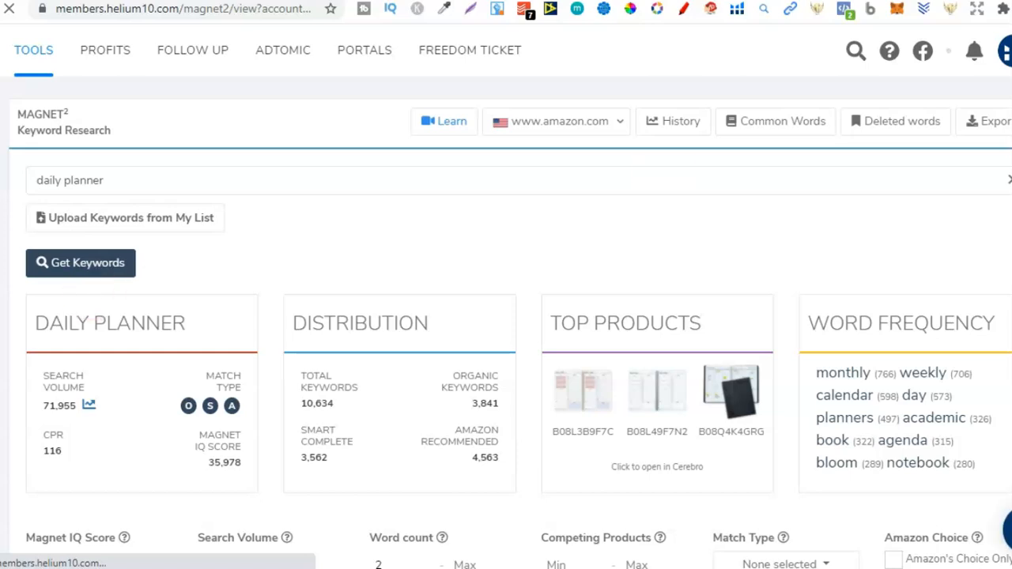
# Review the search volume, total keywords and phrase table for the "daily planner" seed keyword
pyautogui.scroll(-1, 70, 328)
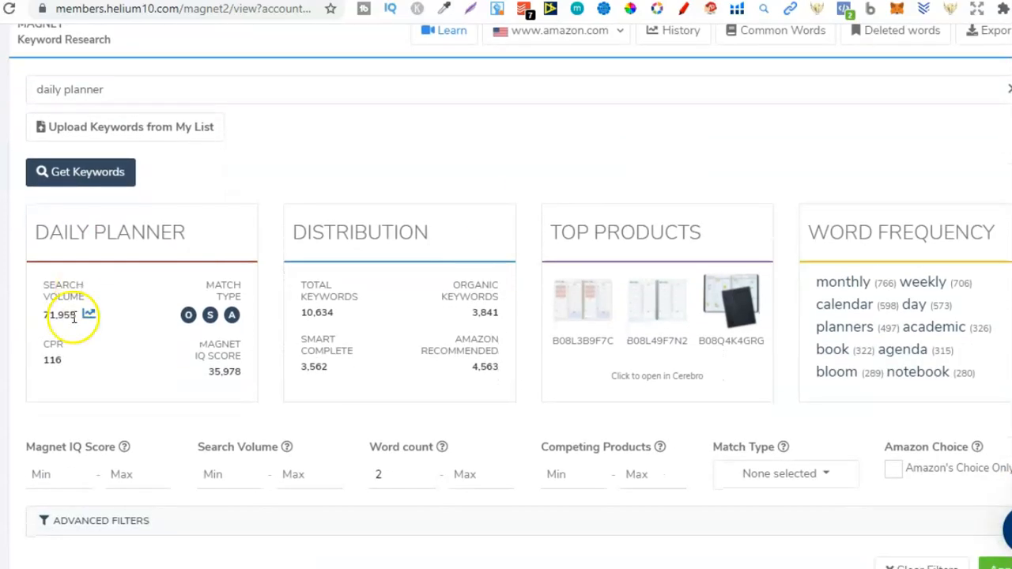
pyautogui.click(48, 319)
pyautogui.moveTo(48, 319); pyautogui.dragTo(76, 319)
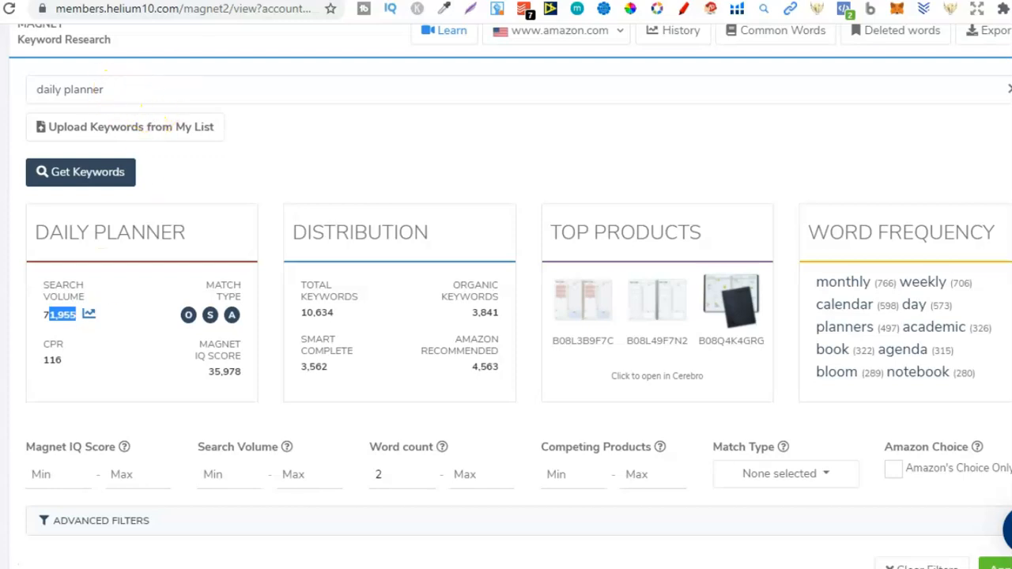
pyautogui.scroll(-3, 506, 297)
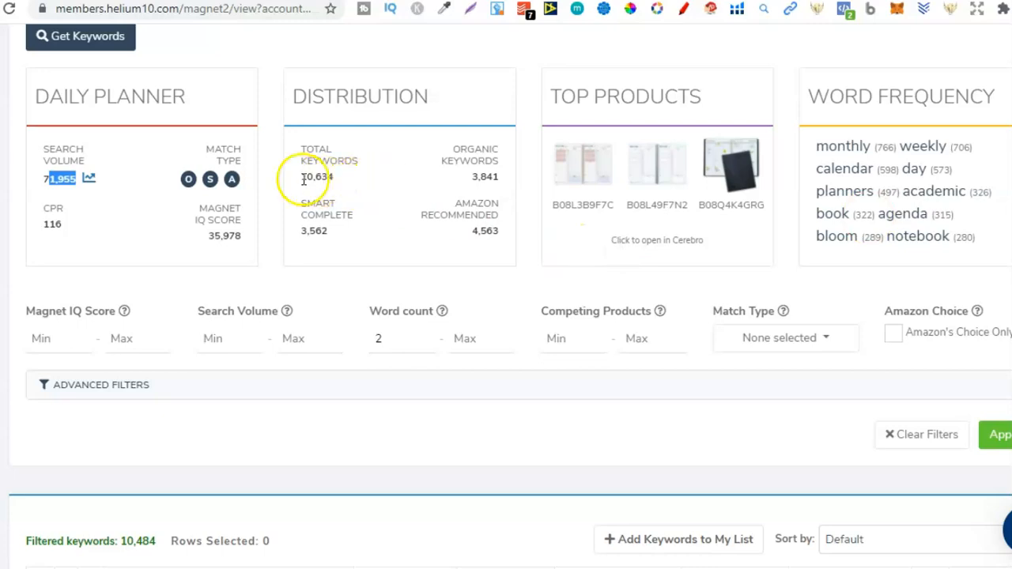
pyautogui.moveTo(302, 176); pyautogui.dragTo(343, 176)
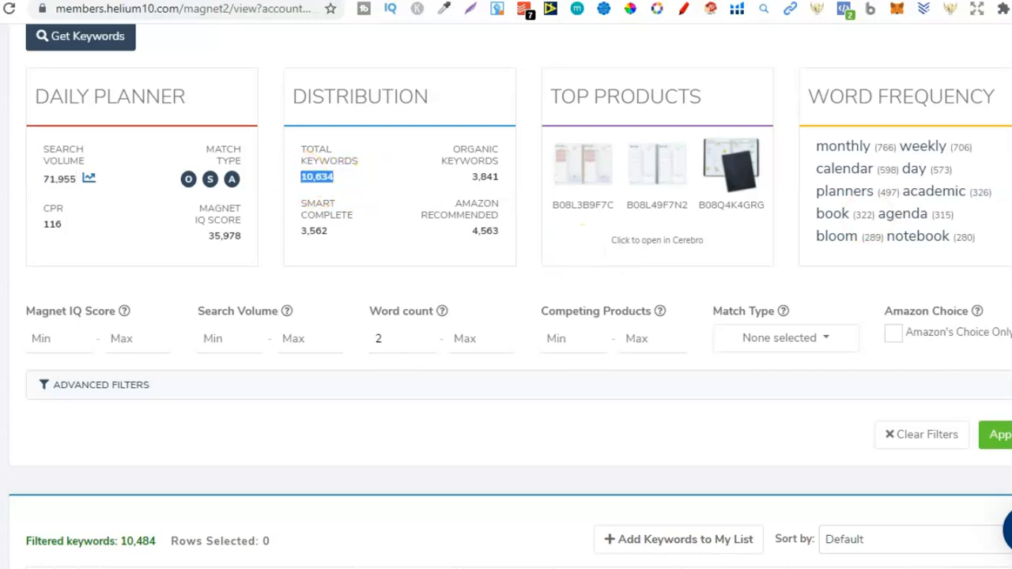
pyautogui.scroll(-6, 506, 316)
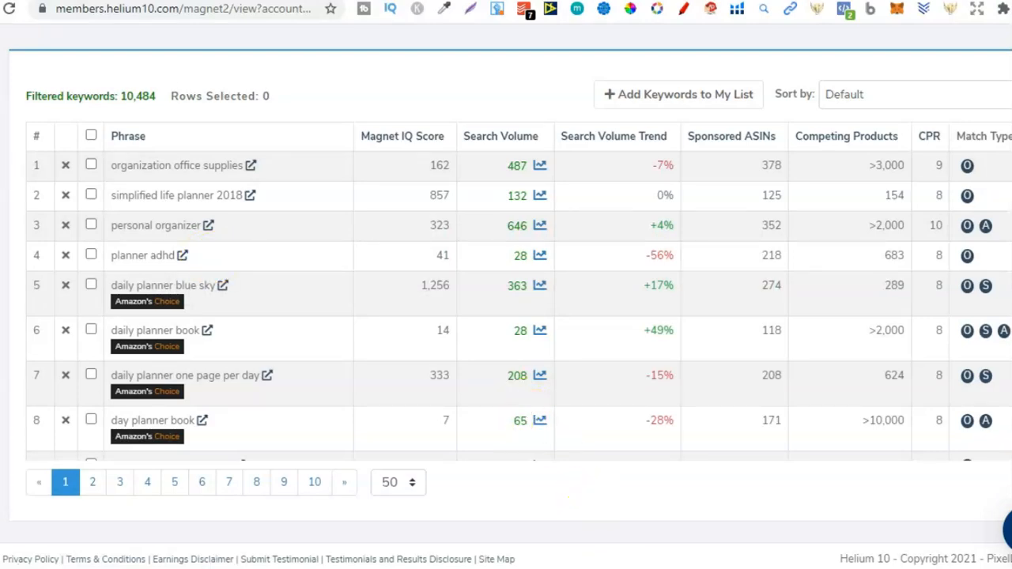
# Check the daily planner niches and percentages noted at the end of the YT VIDEO RESEARCH file in Notepad
pyautogui.click(613, 507)
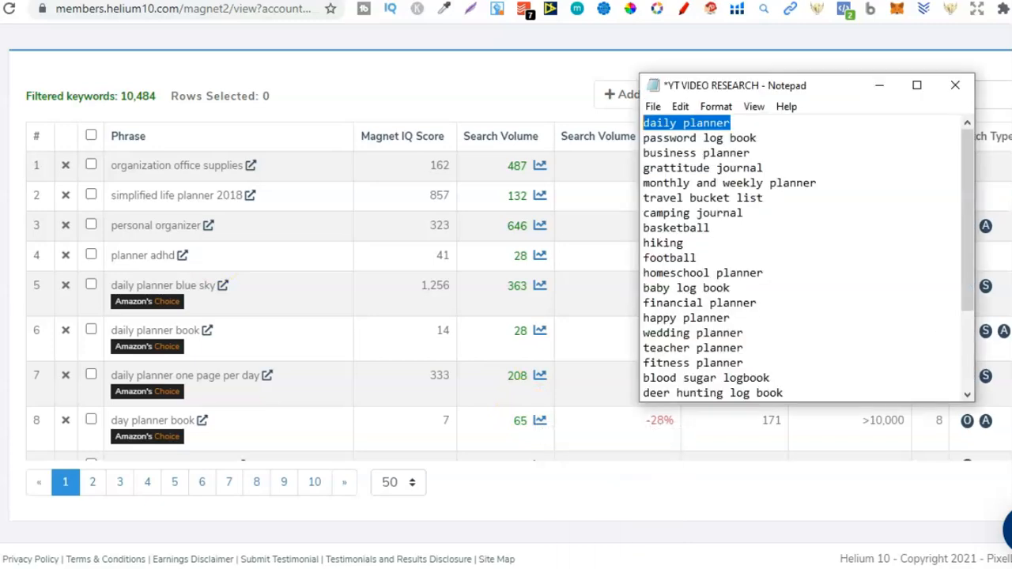
pyautogui.moveTo(967, 285); pyautogui.dragTo(965, 380)
pyautogui.moveTo(650, 378); pyautogui.dragTo(792, 378)
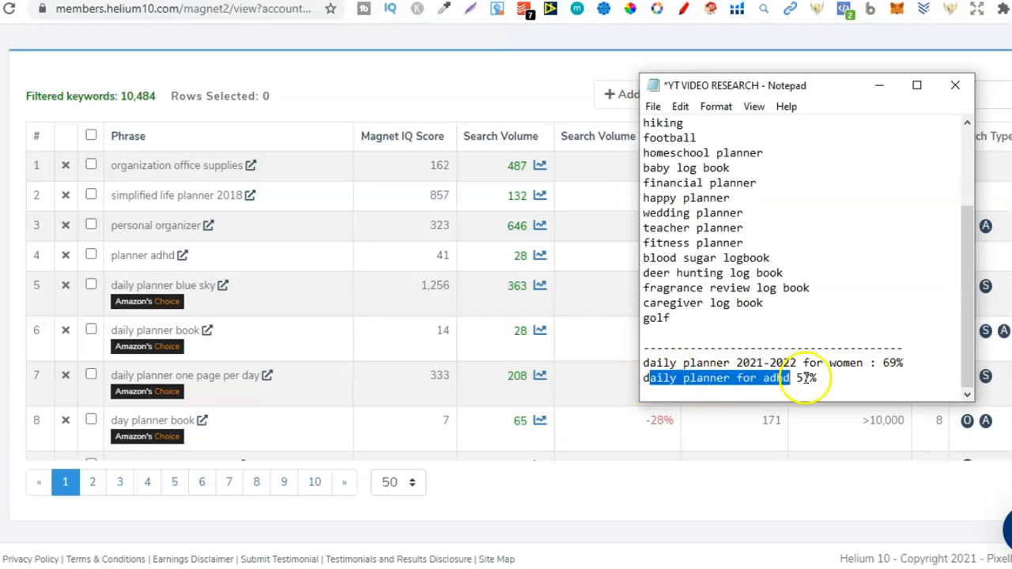
pyautogui.moveTo(817, 378); pyautogui.dragTo(797, 378)
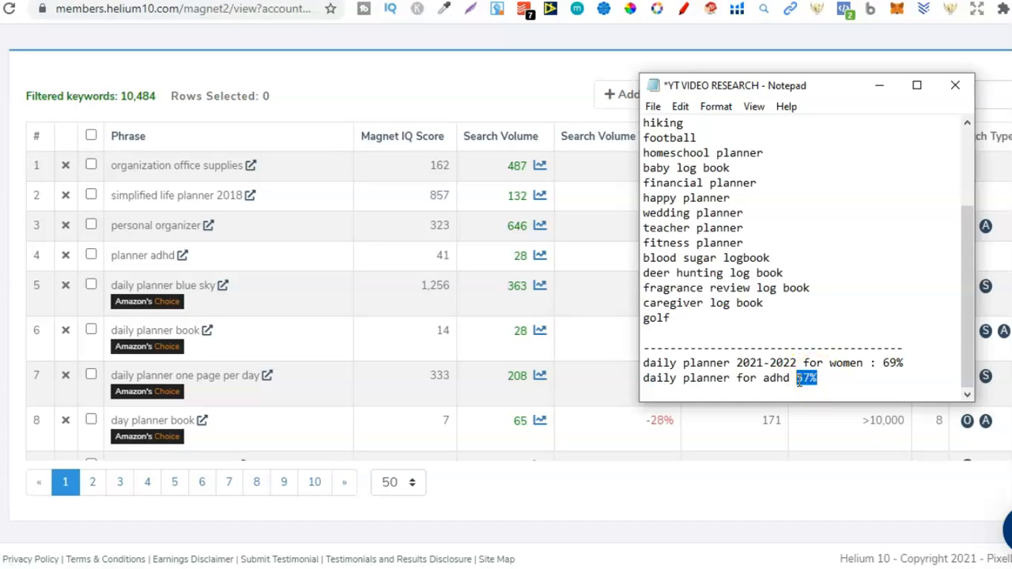
pyautogui.hotkey('alt', 'Tab')
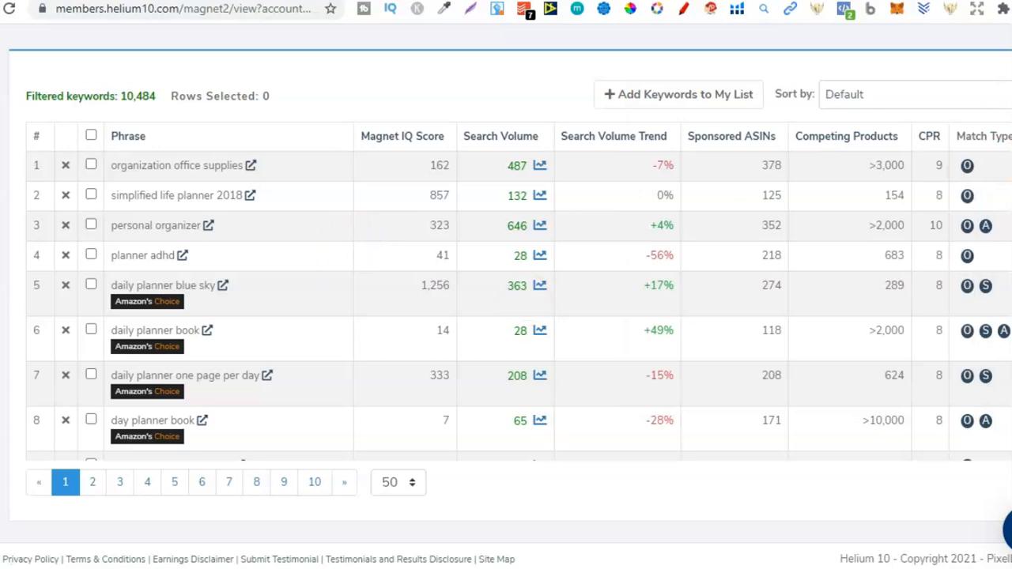
# Set the keyword filters to a minimum search volume of 250 and a maximum of 5000 competing products
pyautogui.scroll(3, 506, 285)
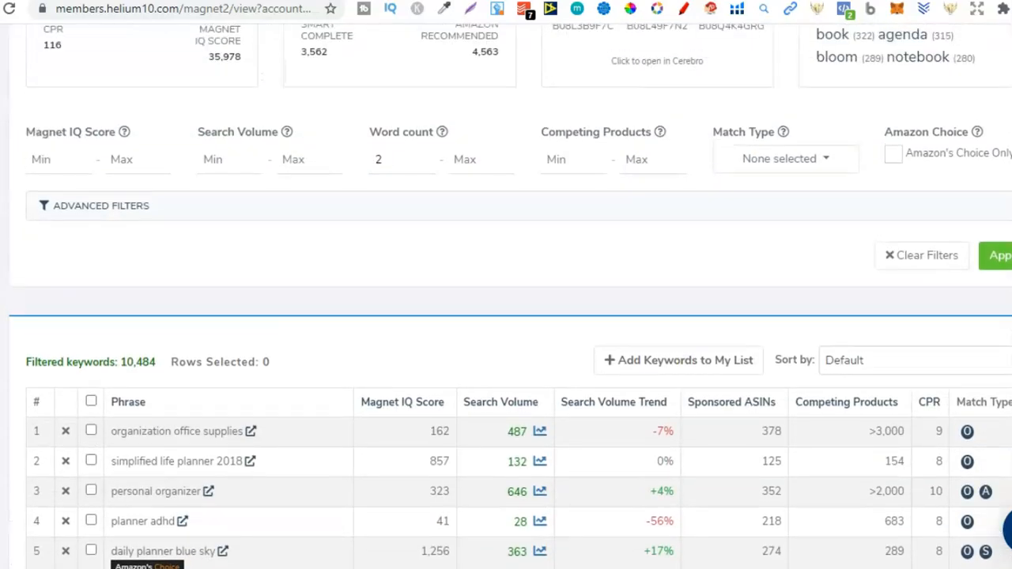
pyautogui.scroll(2, 506, 285)
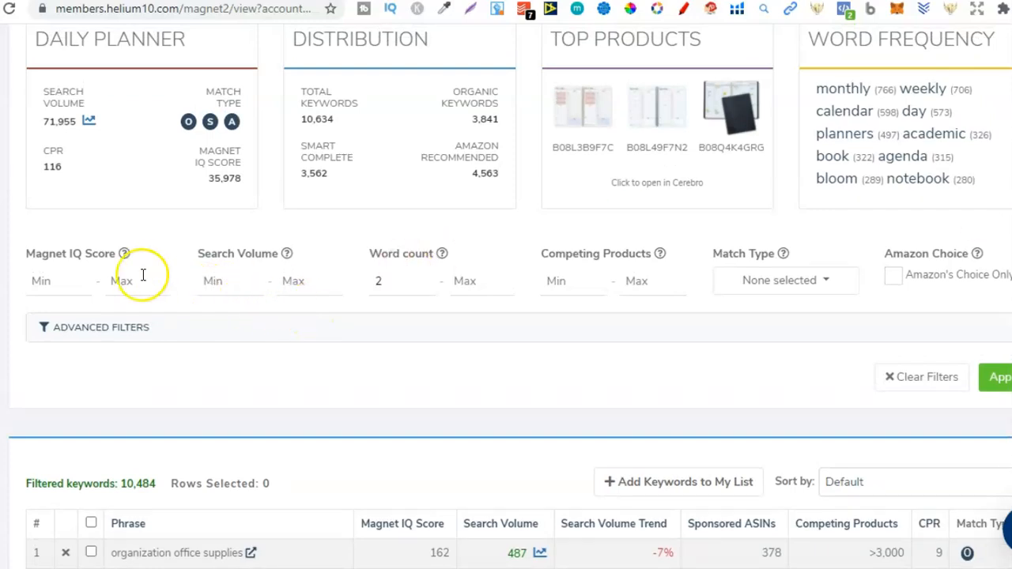
pyautogui.click(222, 280)
pyautogui.write('250')
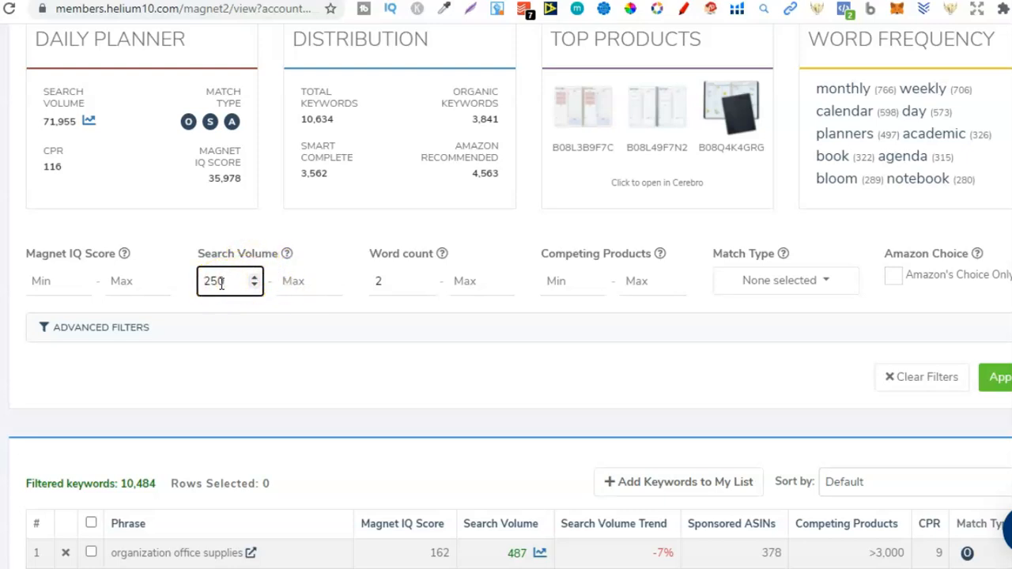
pyautogui.click(223, 287)
pyautogui.click(651, 283)
pyautogui.write('50000')
pyautogui.press('BackSpace')
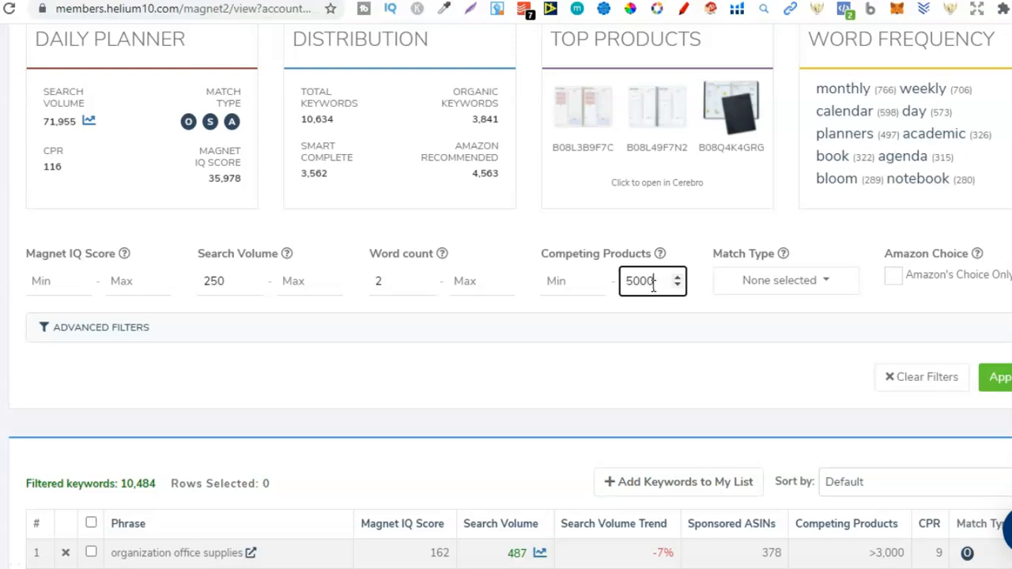
# Restrict the results to phrases containing "planner" with the advanced filters and apply all filters
pyautogui.click(534, 327)
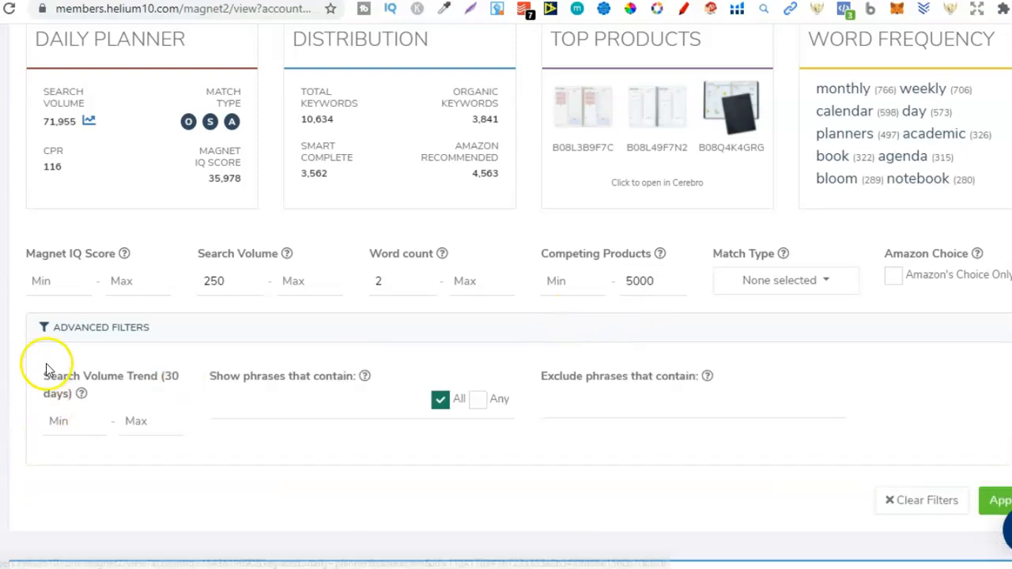
pyautogui.click(308, 407)
pyautogui.write('planner')
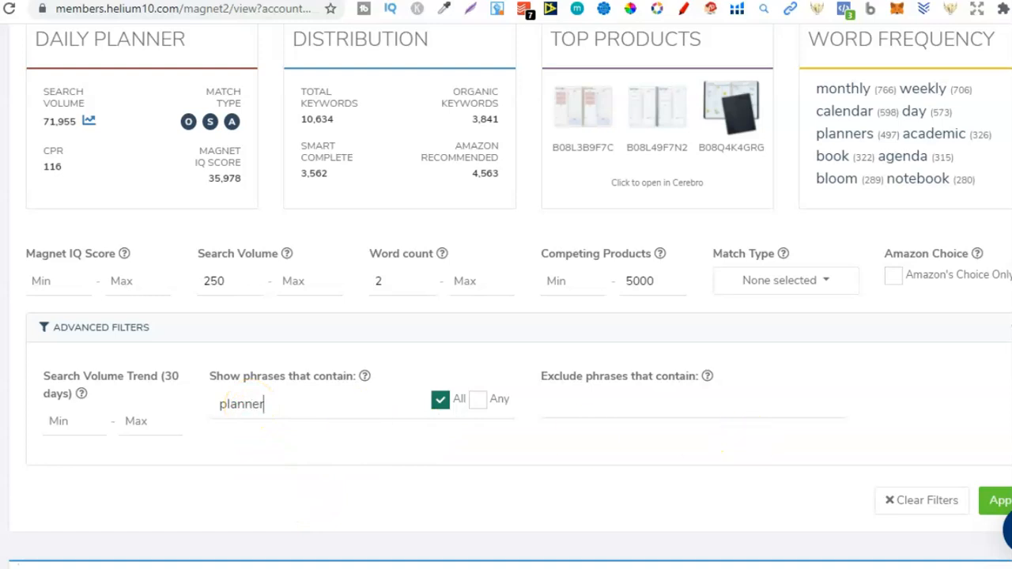
pyautogui.scroll(-3, 506, 297)
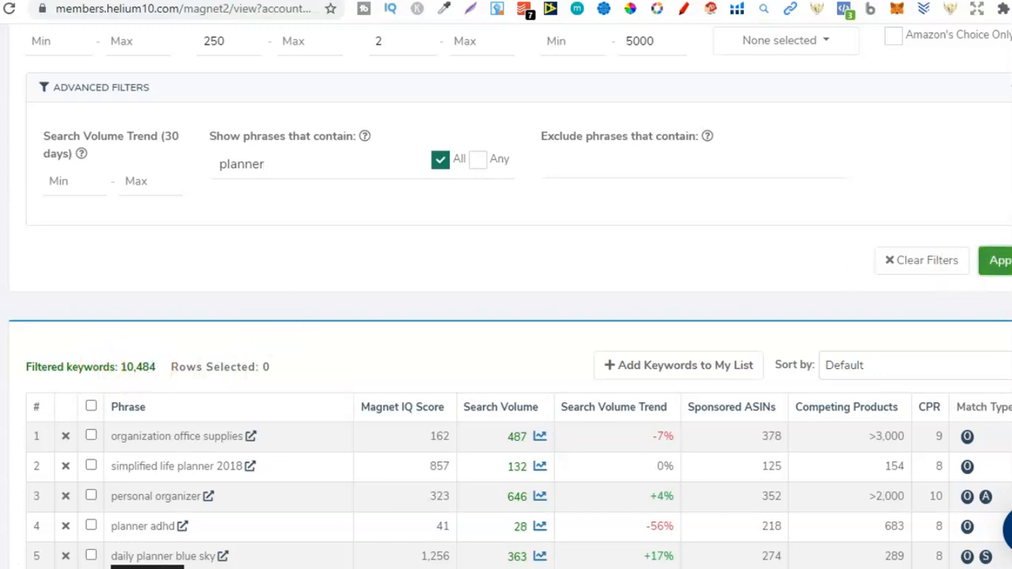
pyautogui.click(998, 260)
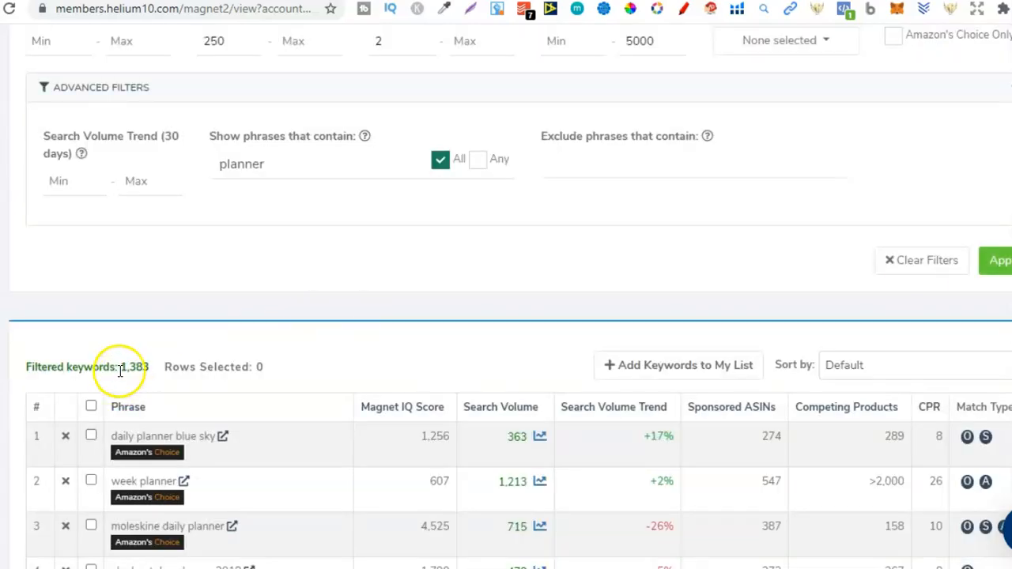
# Examine the filtered keyword count and phrase table, comparing search volume and competing products with the filter limits
pyautogui.moveTo(121, 367); pyautogui.dragTo(146, 368)
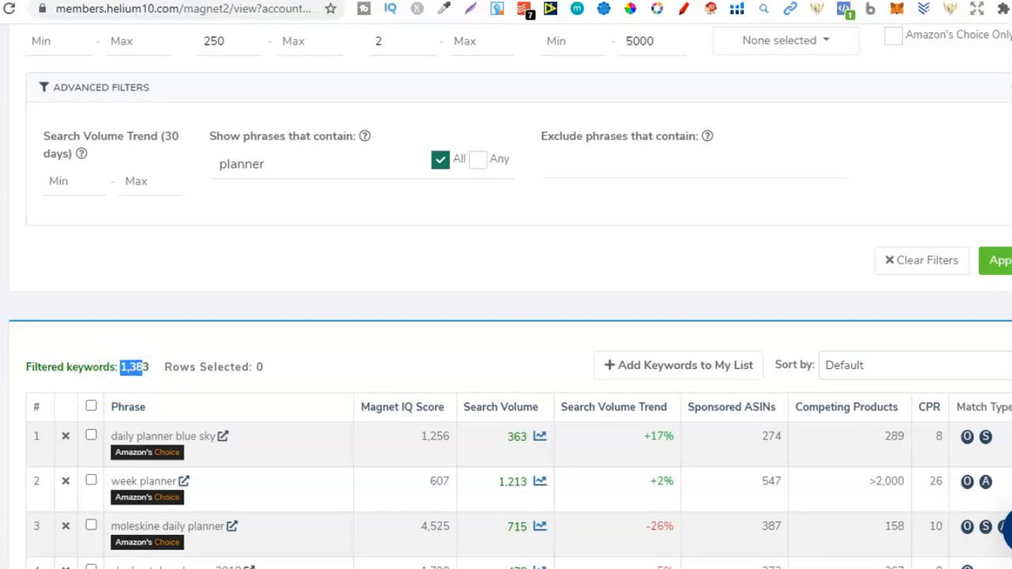
pyautogui.scroll(-4, 506, 316)
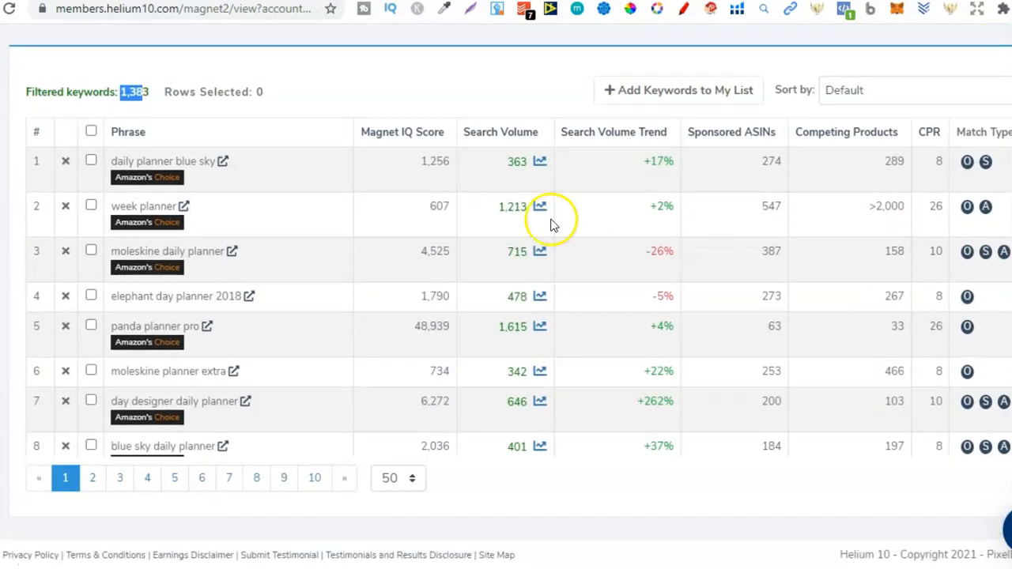
pyautogui.moveTo(807, 136)
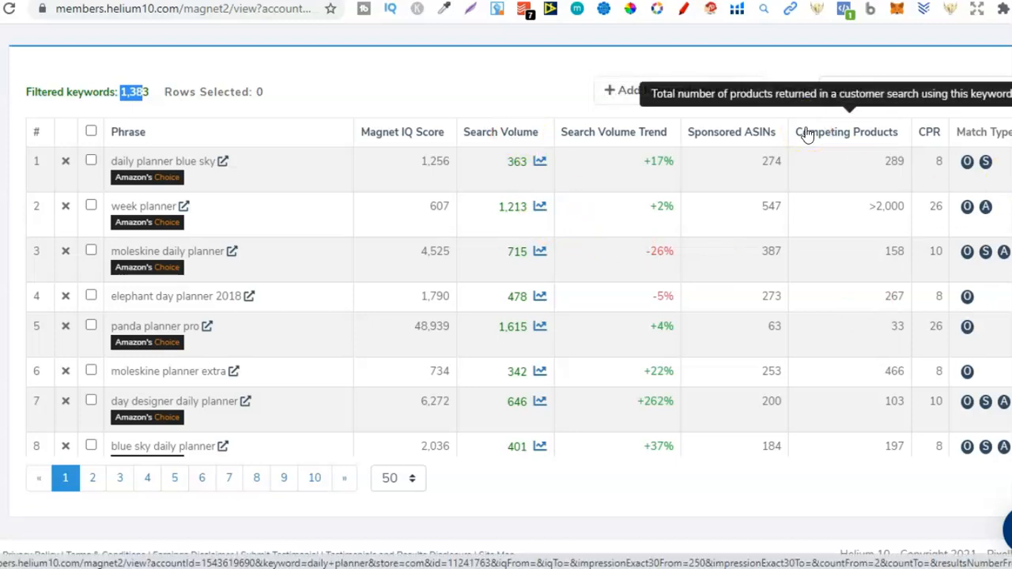
pyautogui.scroll(5, 308, 229)
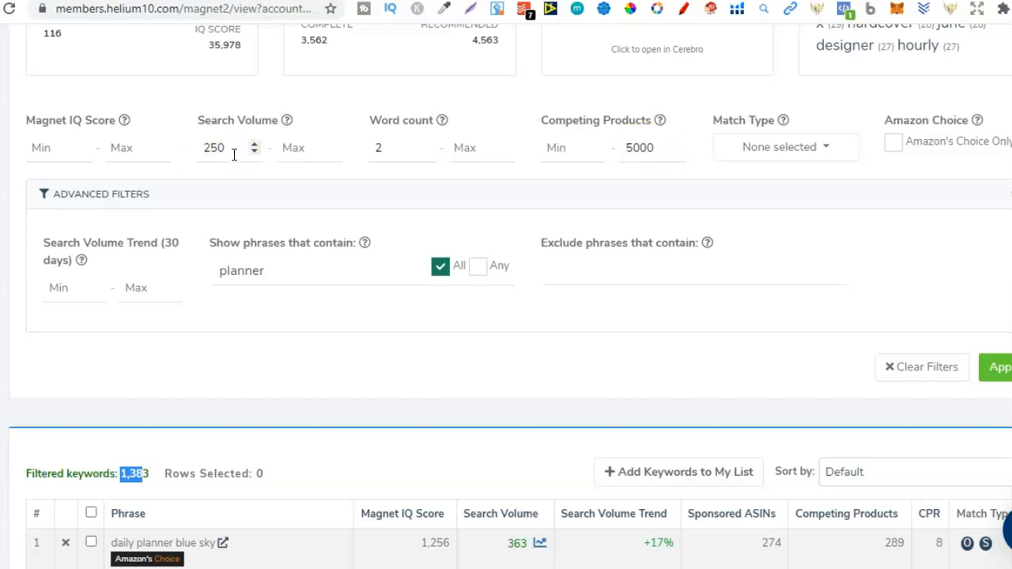
pyautogui.click(629, 143)
pyautogui.scroll(-4, 506, 316)
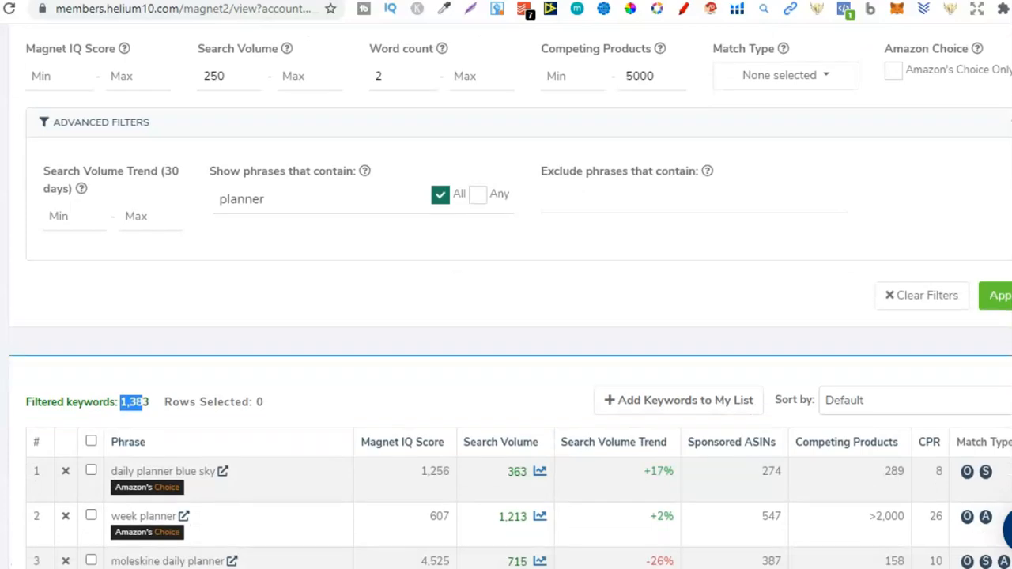
pyautogui.scroll(-1, 506, 316)
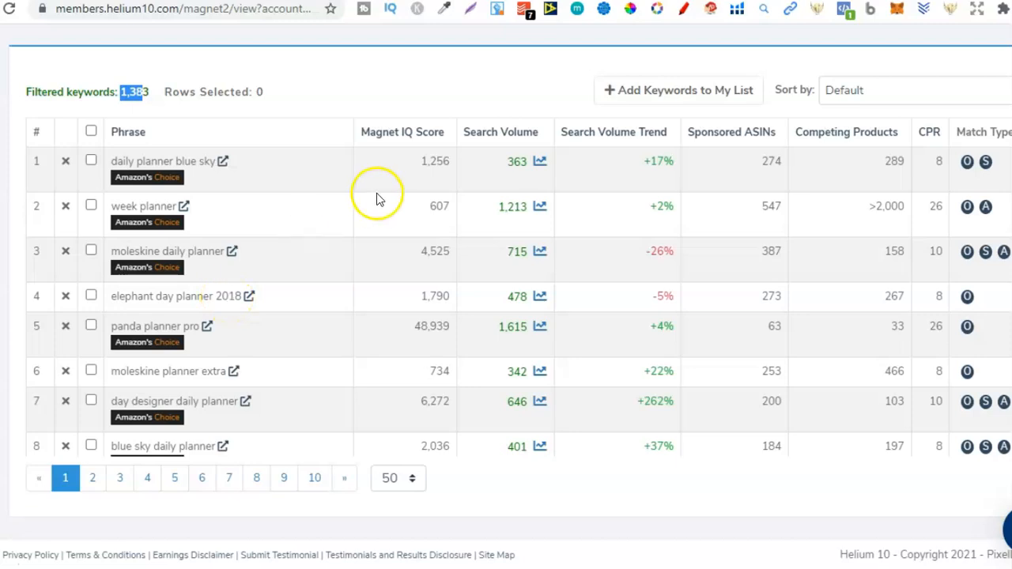
# Sort the filtered keywords by search volume from high to low and check the search volume of "academic planner 2021-2022"
pyautogui.click(488, 140)
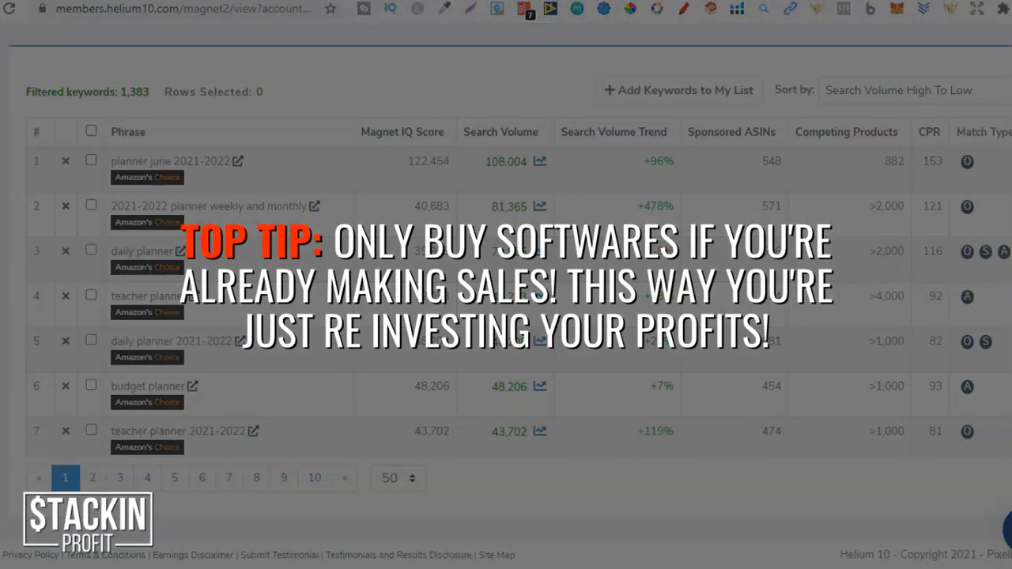
pyautogui.scroll(-3, 519, 300)
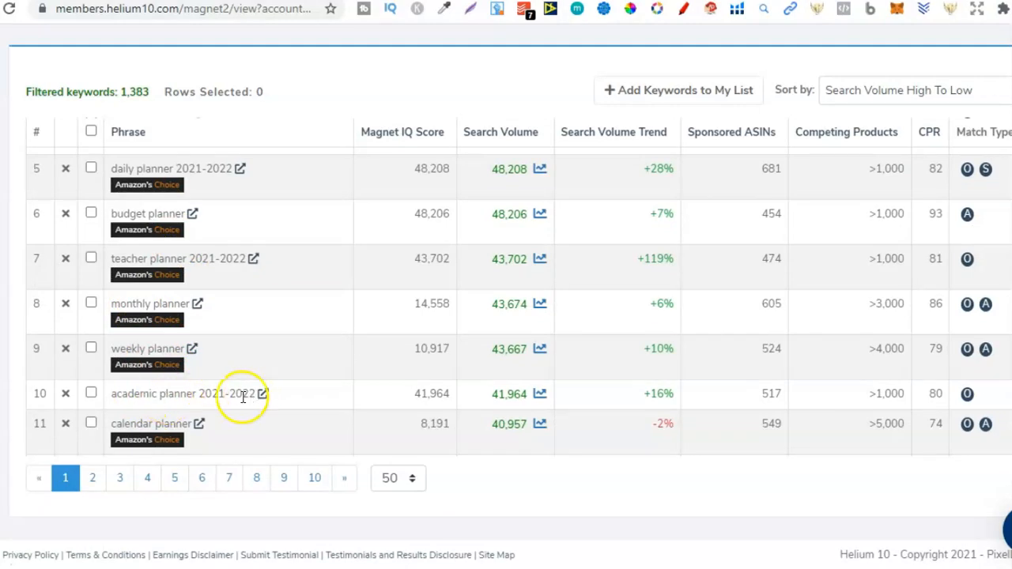
pyautogui.moveTo(870, 393); pyautogui.dragTo(896, 394)
pyautogui.moveTo(493, 394); pyautogui.dragTo(524, 395)
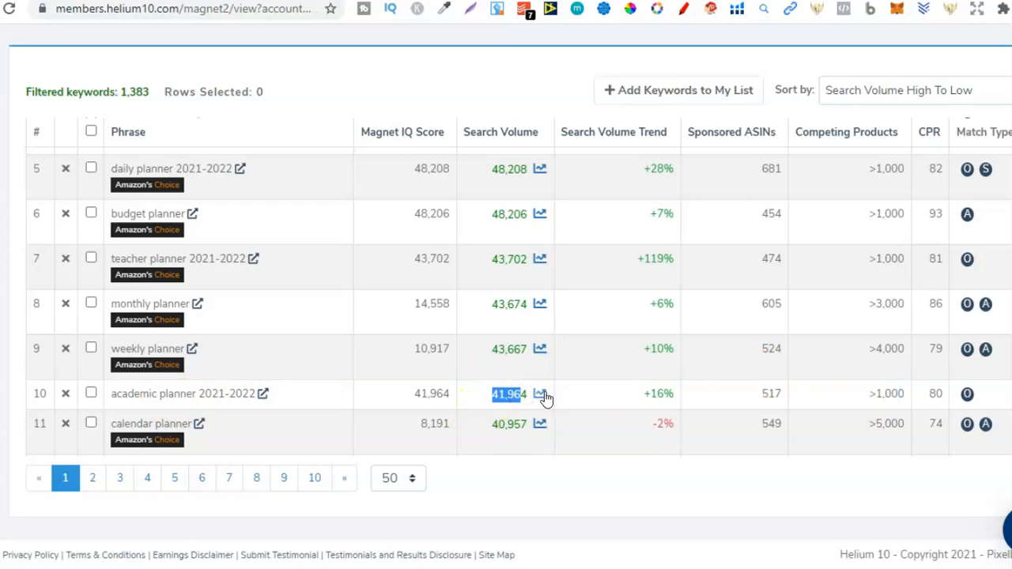
# Check the all-time search volume history of "academic planner 2021-2022" and open the phrase's Amazon search results
pyautogui.click(542, 394)
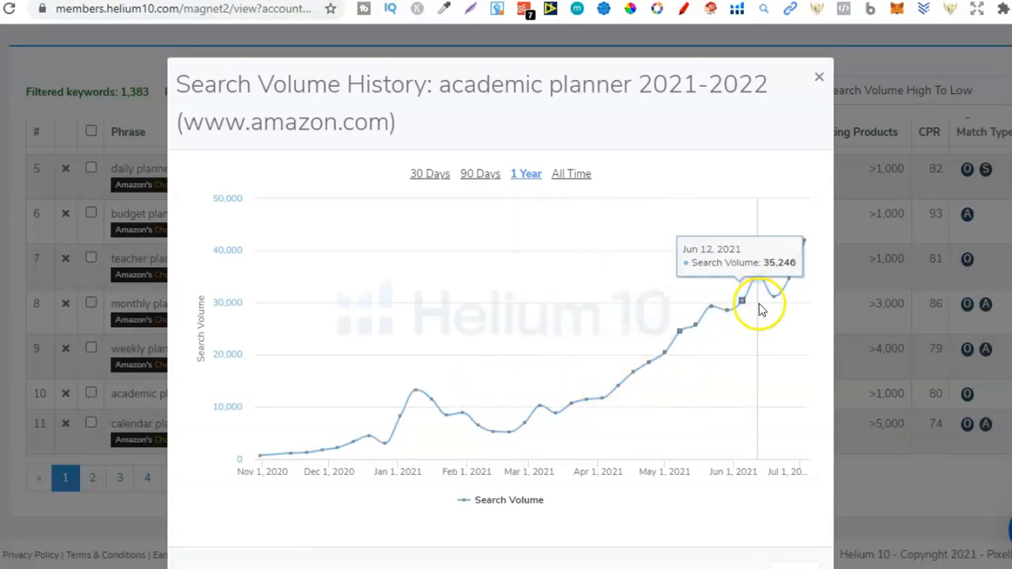
pyautogui.click(571, 174)
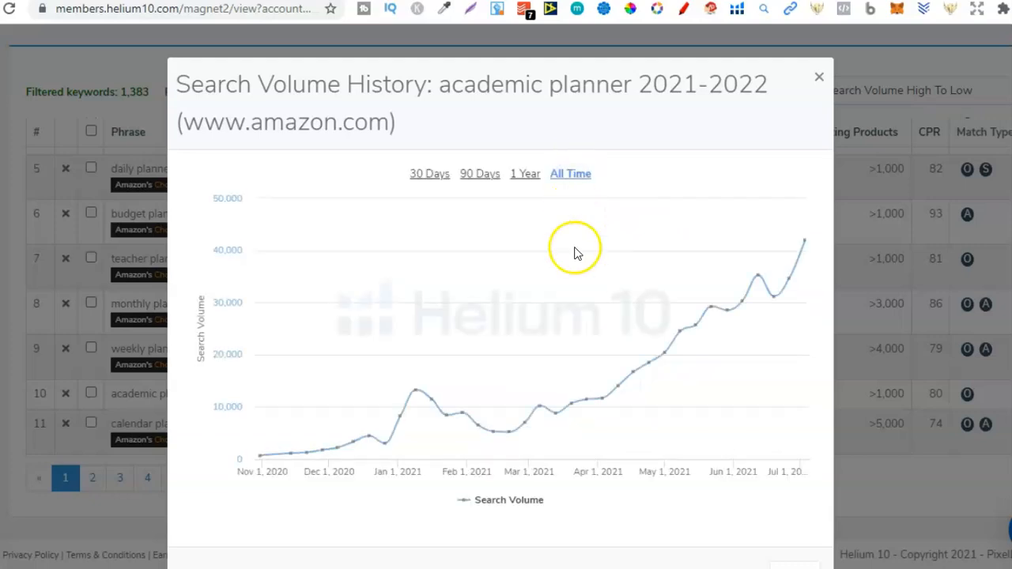
pyautogui.click(819, 77)
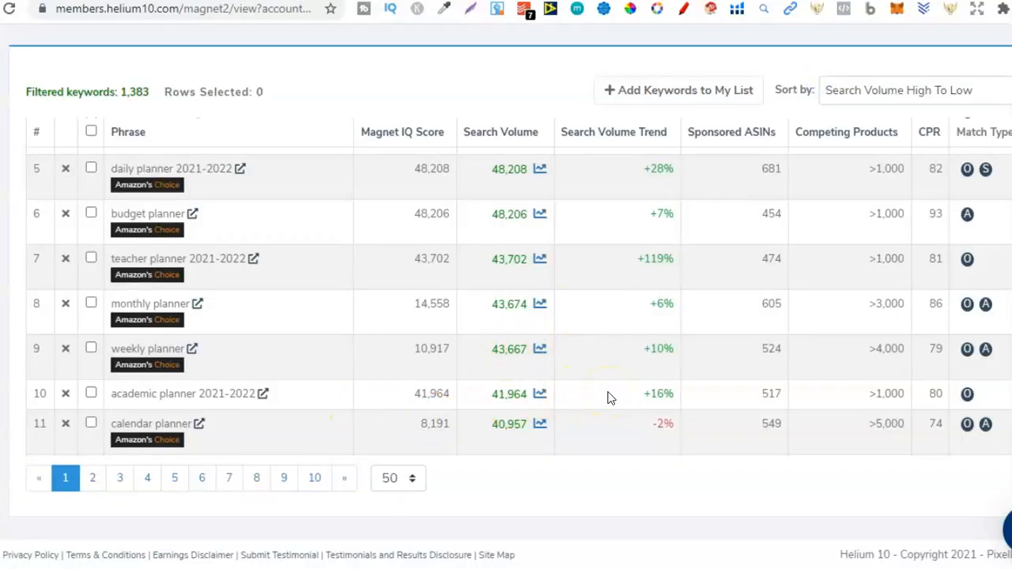
pyautogui.click(265, 395)
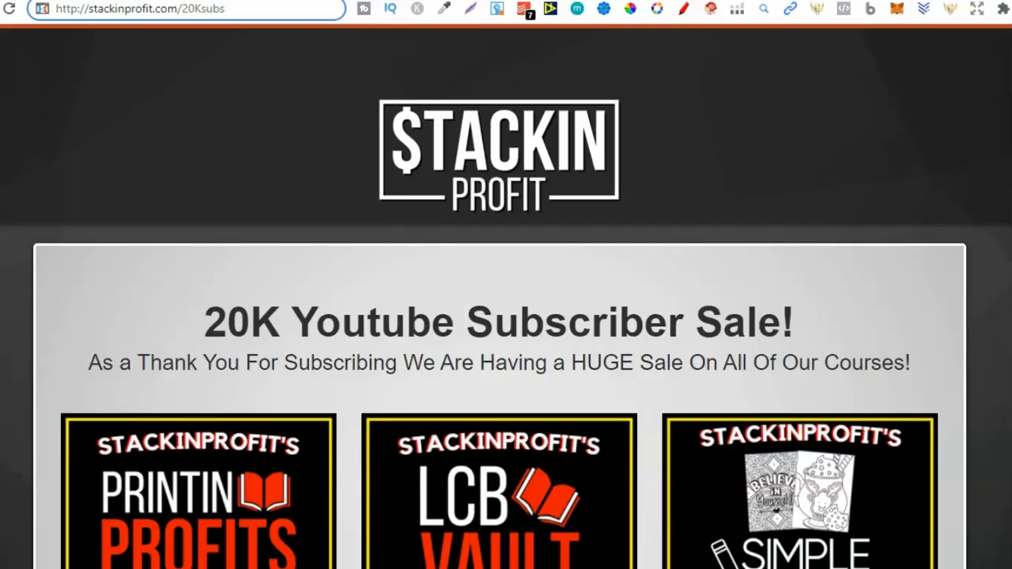
# Review the course offers, prices and end date on the 20K Youtube Subscriber Sale page
pyautogui.click(506, 297)
pyautogui.scroll(-1, 506, 297)
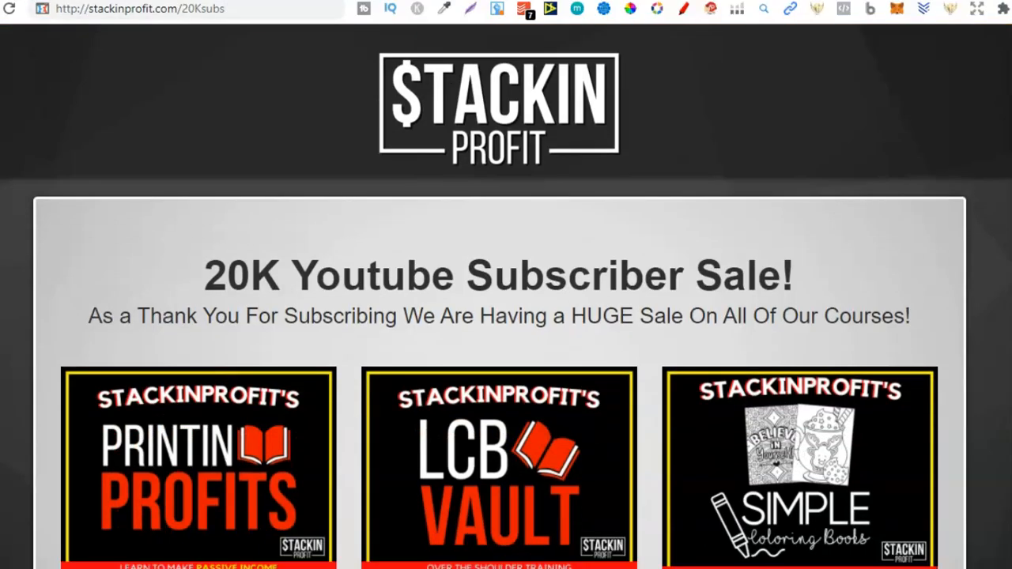
pyautogui.scroll(-1, 506, 296)
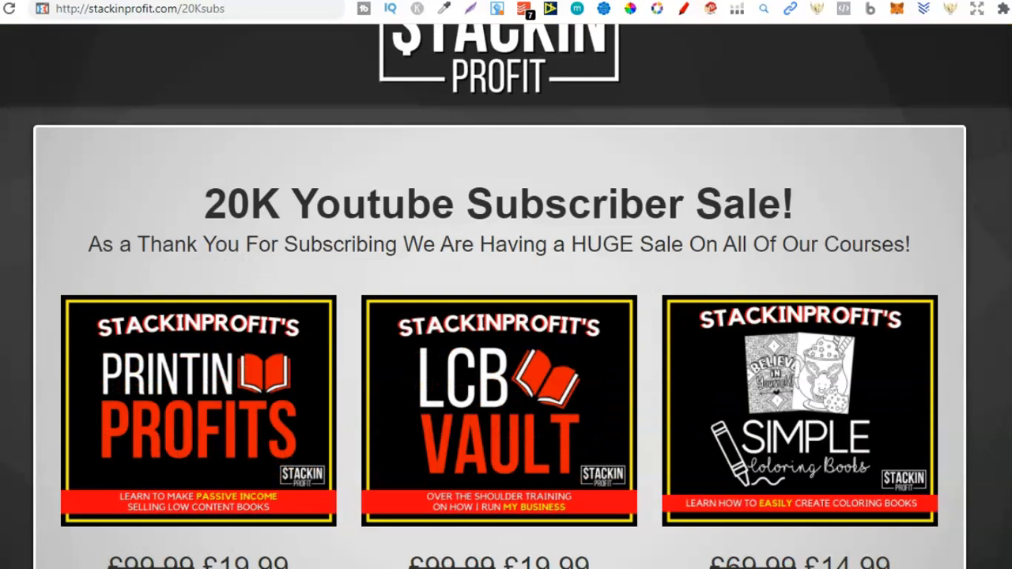
pyautogui.scroll(-2, 510, 420)
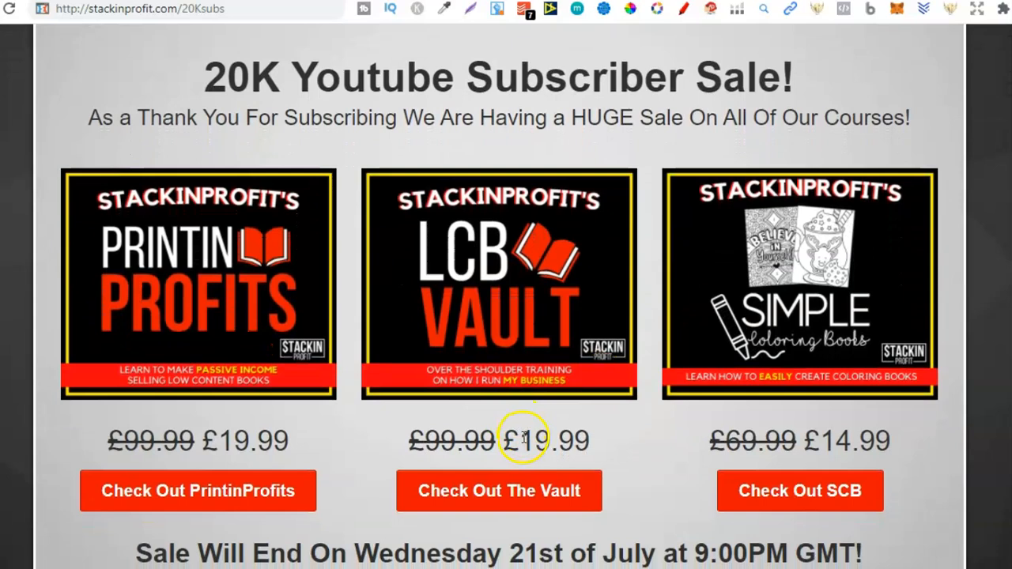
pyautogui.scroll(-2, 506, 303)
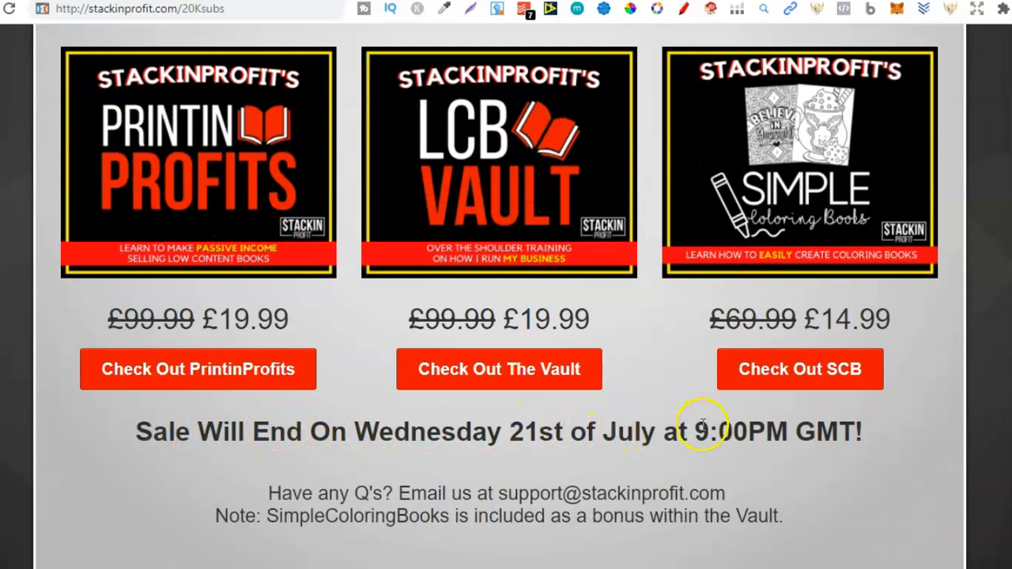
pyautogui.moveTo(694, 432); pyautogui.dragTo(775, 431)
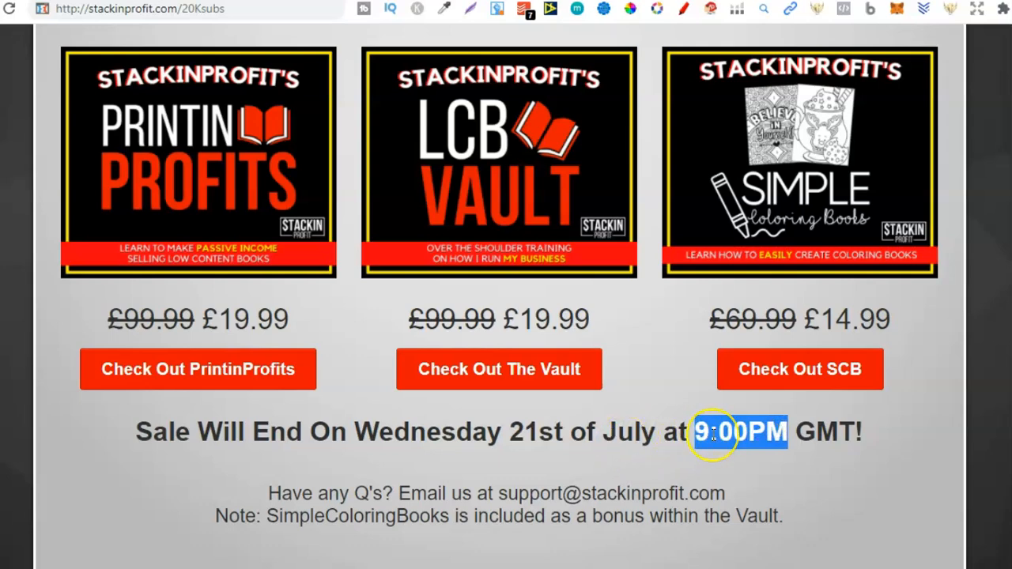
pyautogui.click(792, 428)
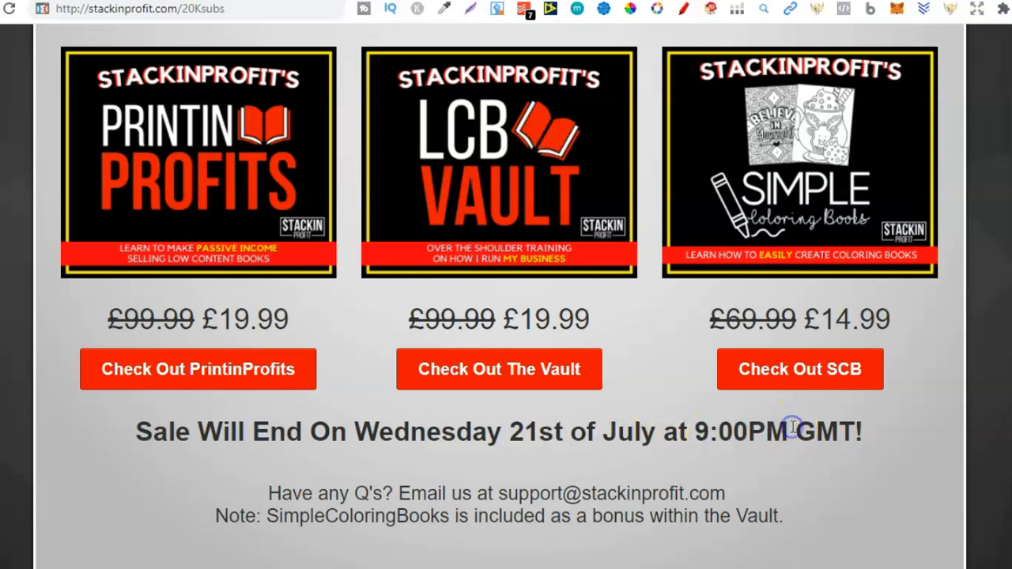
pyautogui.scroll(-2, 506, 316)
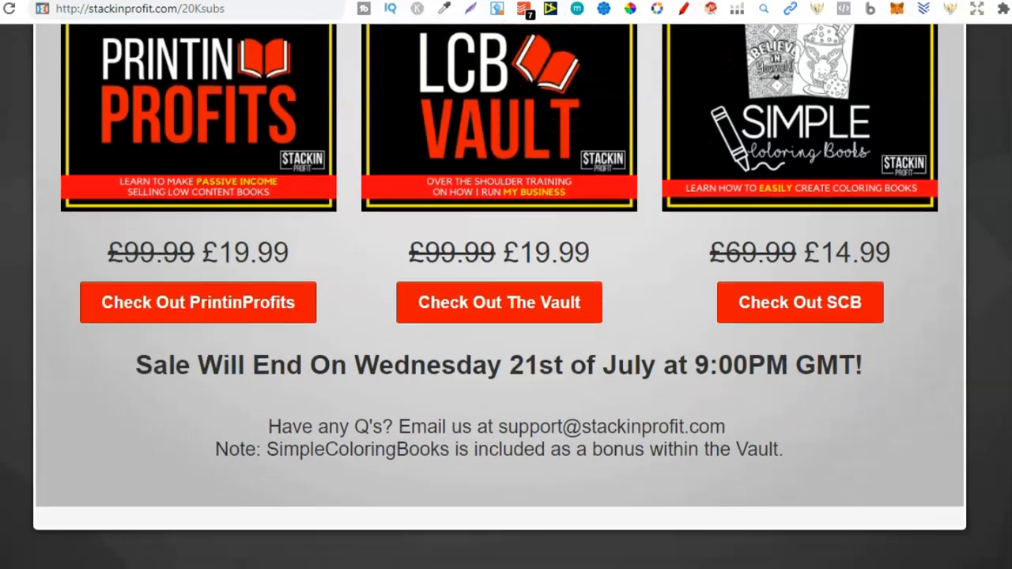
pyautogui.scroll(3, 506, 316)
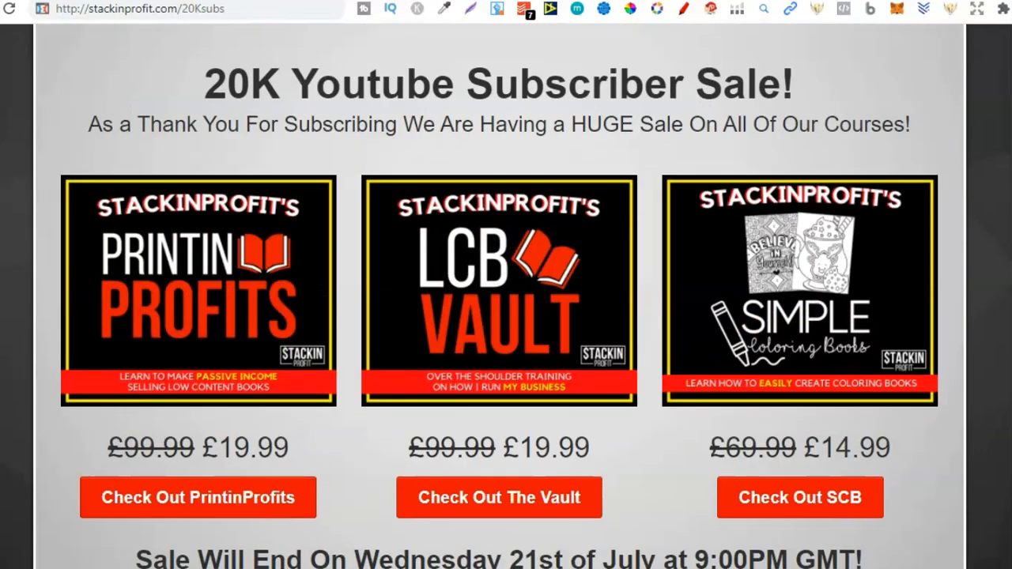
pyautogui.scroll(3, 506, 316)
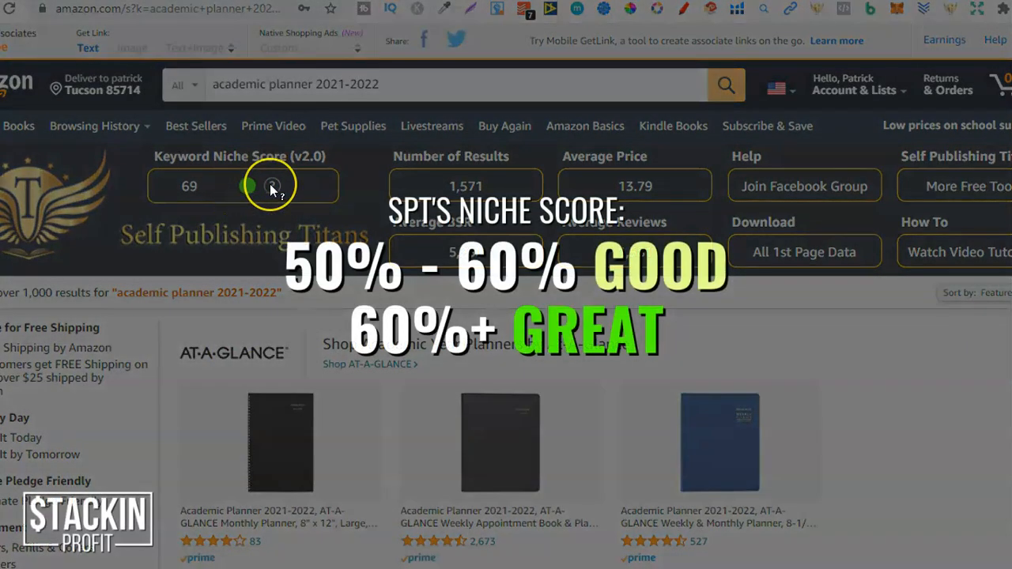
# Examine the niche score, number of results, average reviews, average BSR and listed products for "academic planner 2021-2022" on Amazon
pyautogui.moveTo(269, 183)
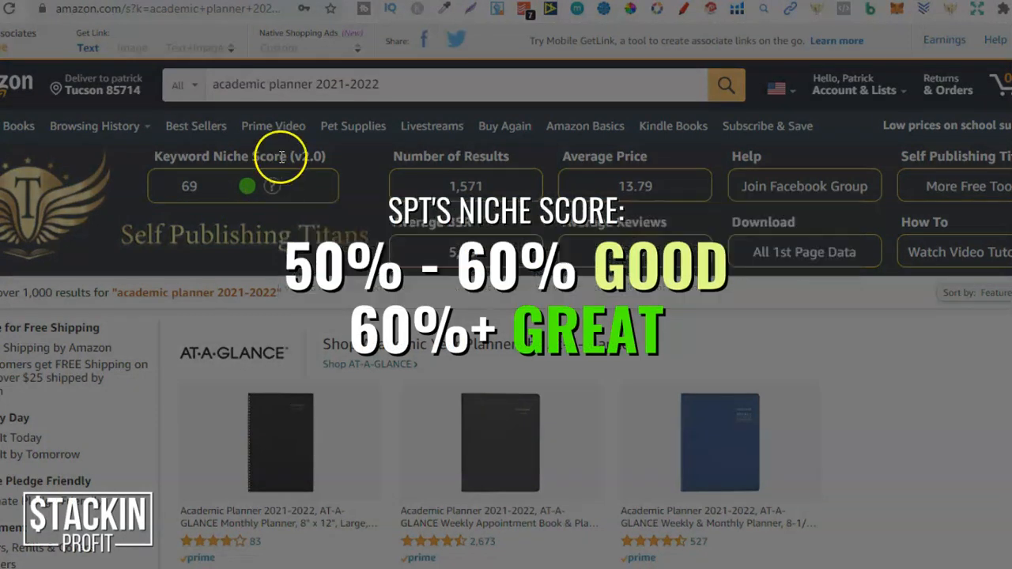
pyautogui.click(315, 84)
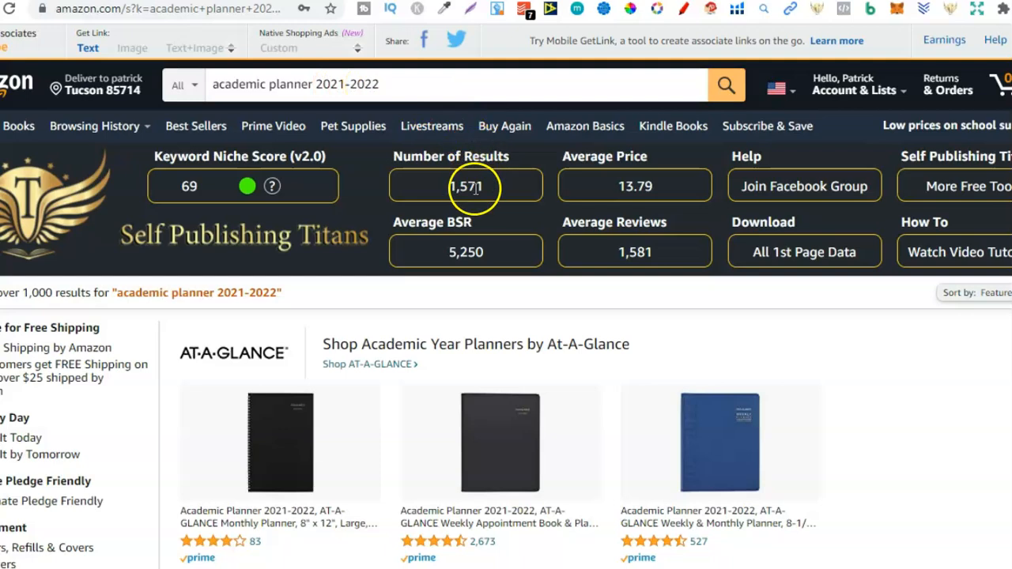
pyautogui.moveTo(484, 189); pyautogui.dragTo(447, 188)
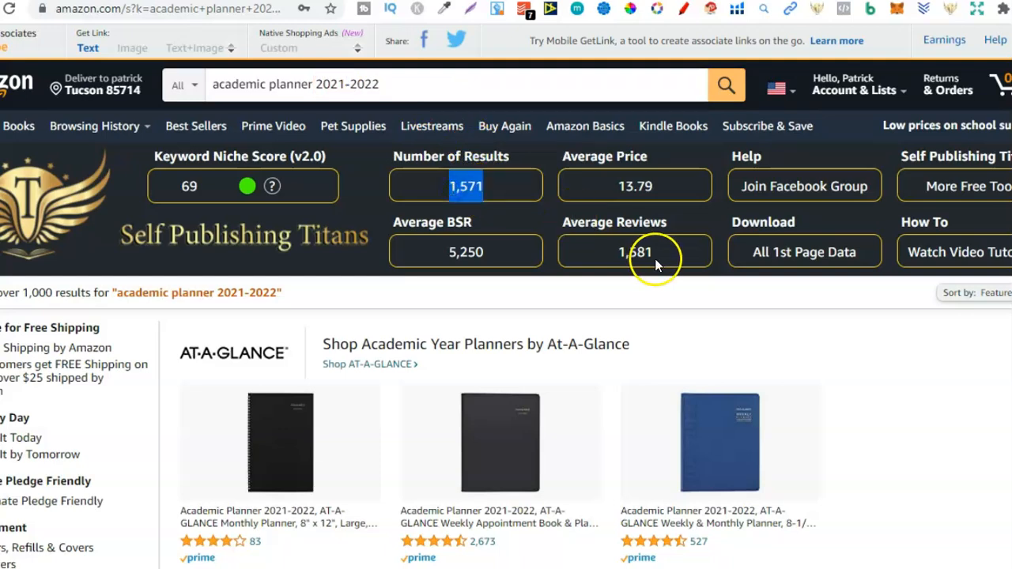
pyautogui.doubleClick(626, 254)
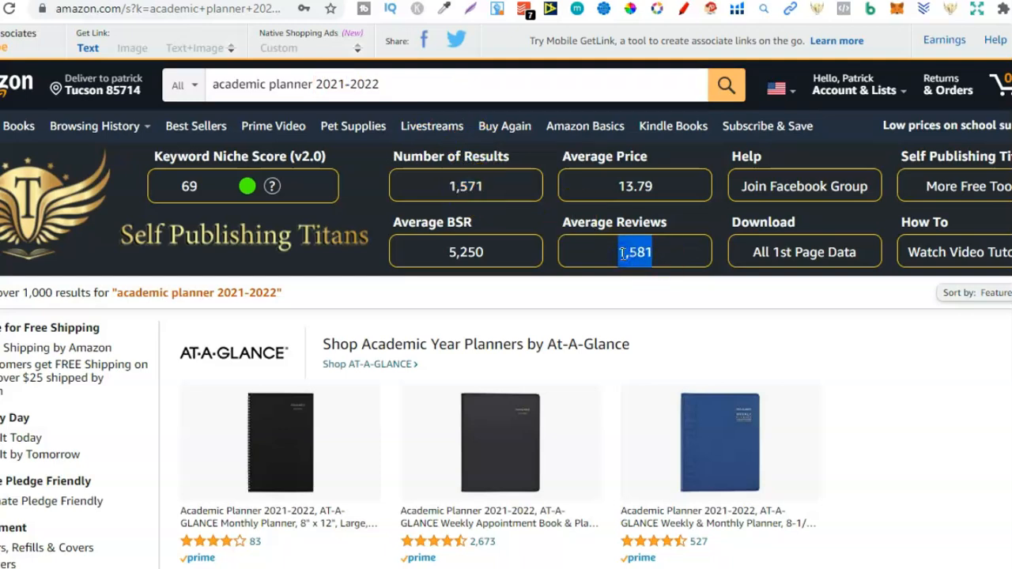
pyautogui.moveTo(484, 253); pyautogui.dragTo(448, 252)
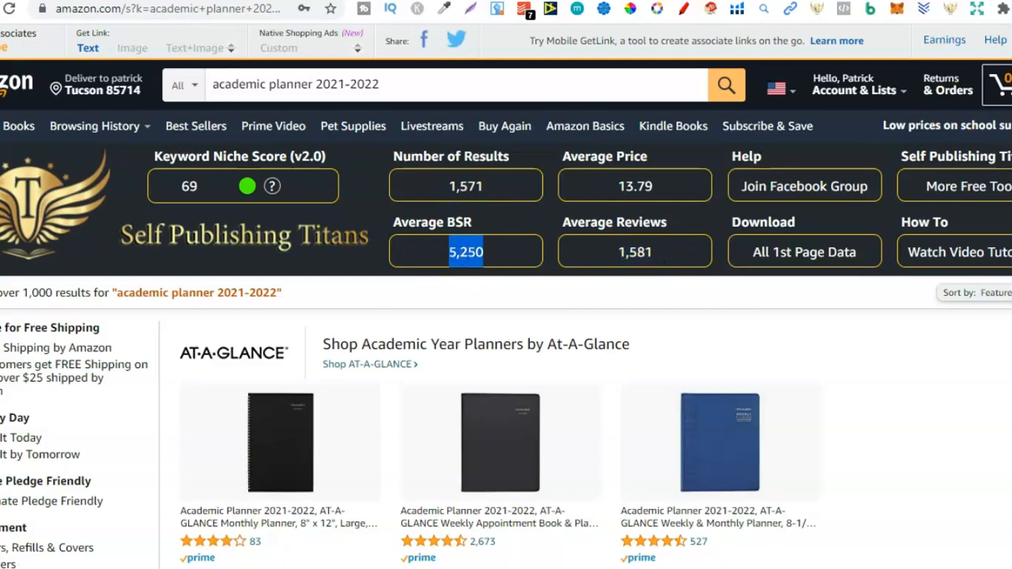
pyautogui.scroll(-10, 506, 316)
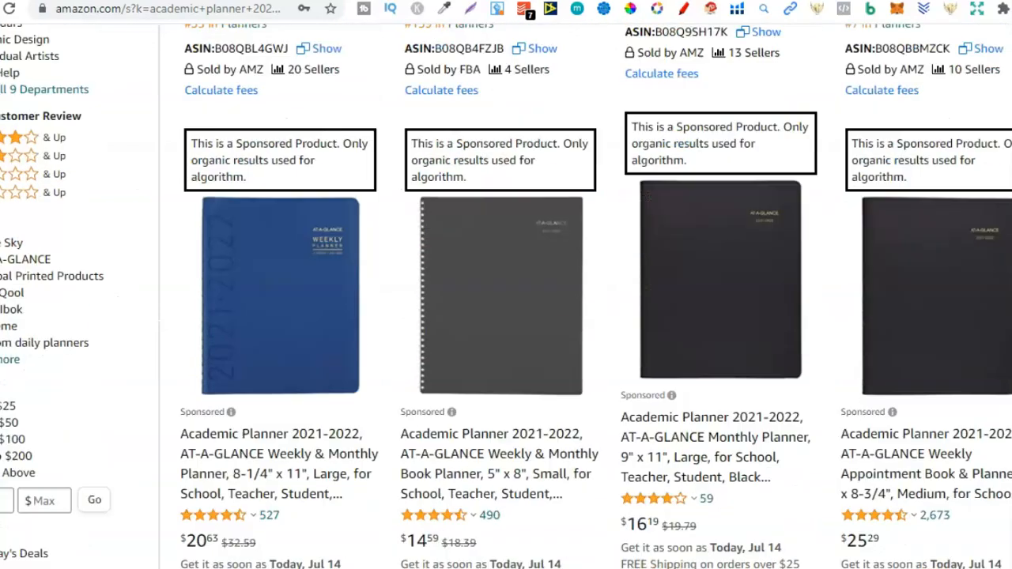
pyautogui.scroll(-10, 506, 316)
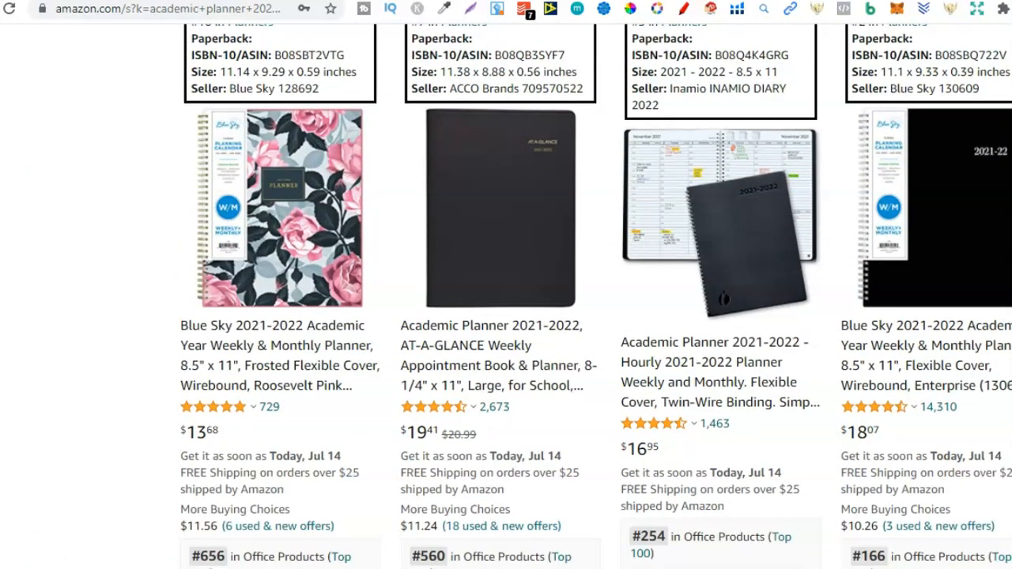
pyautogui.scroll(-2, 506, 316)
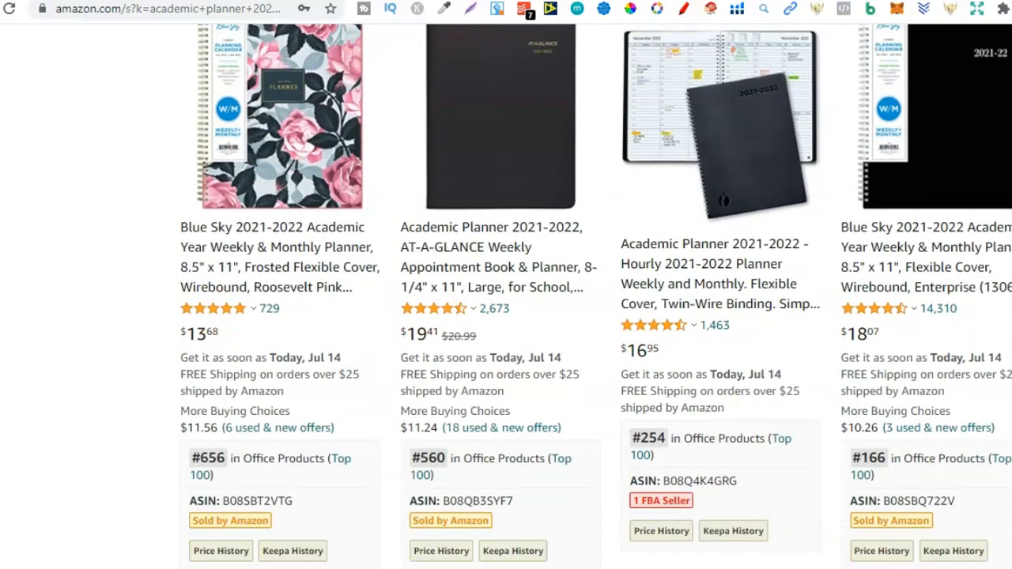
pyautogui.scroll(-10, 506, 316)
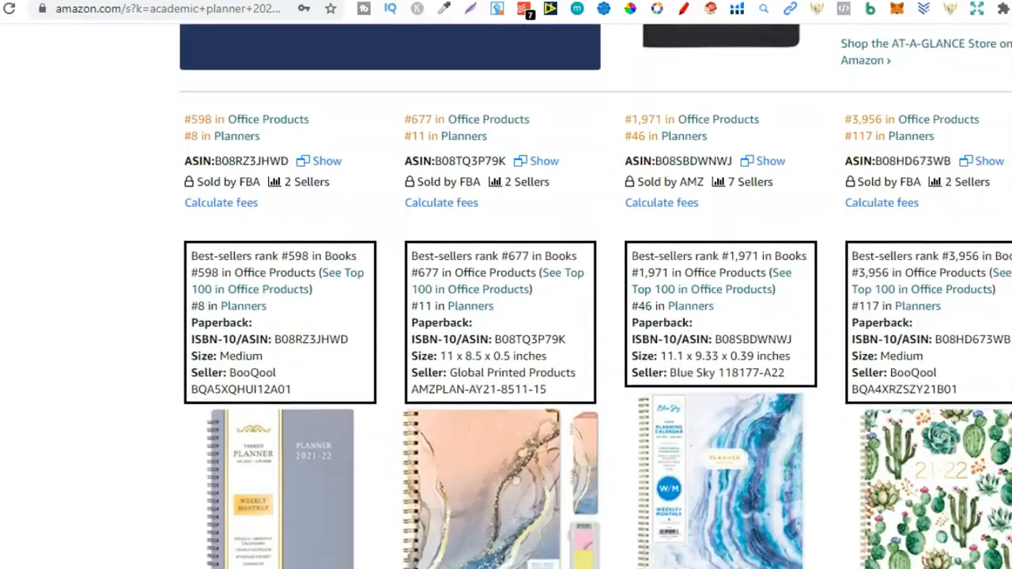
pyautogui.scroll(15, 506, 317)
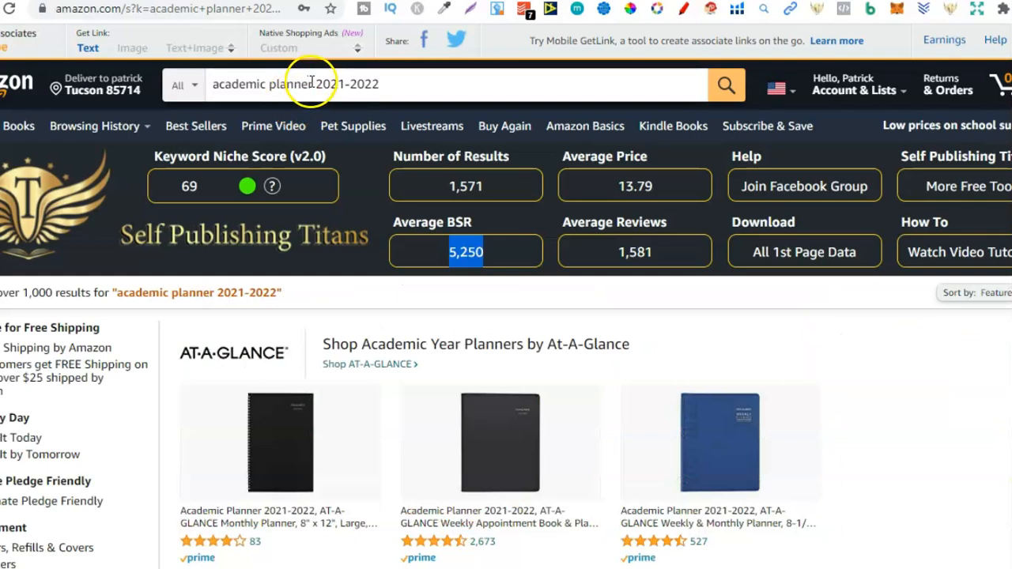
# Examine the expanded Amazon keyword suggestions for "academic planner 2021-2022", including the keywords-before and audience variations
pyautogui.moveTo(313, 83); pyautogui.dragTo(210, 83)
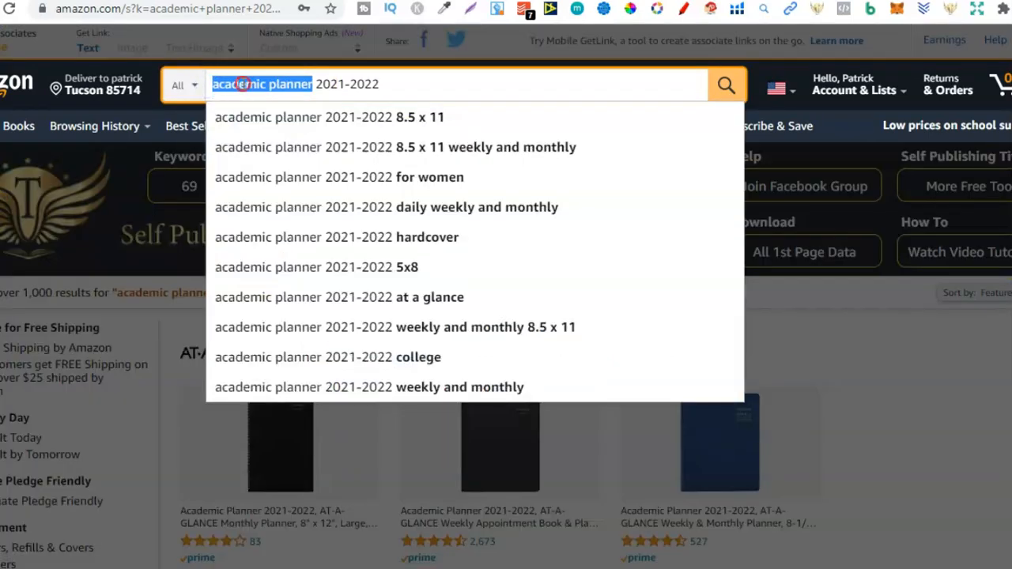
pyautogui.rightClick(243, 86)
pyautogui.click(314, 146)
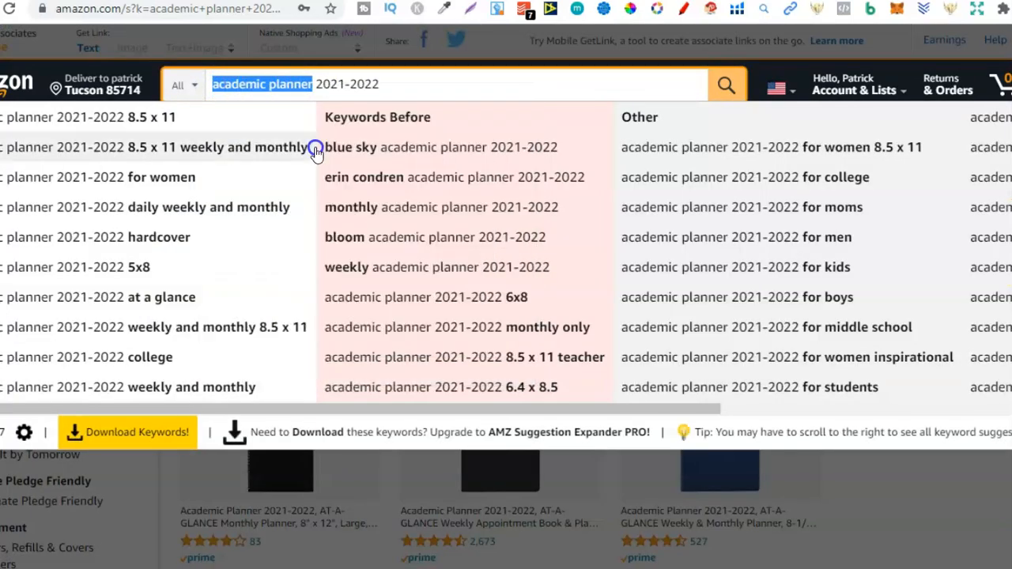
pyautogui.click(422, 90)
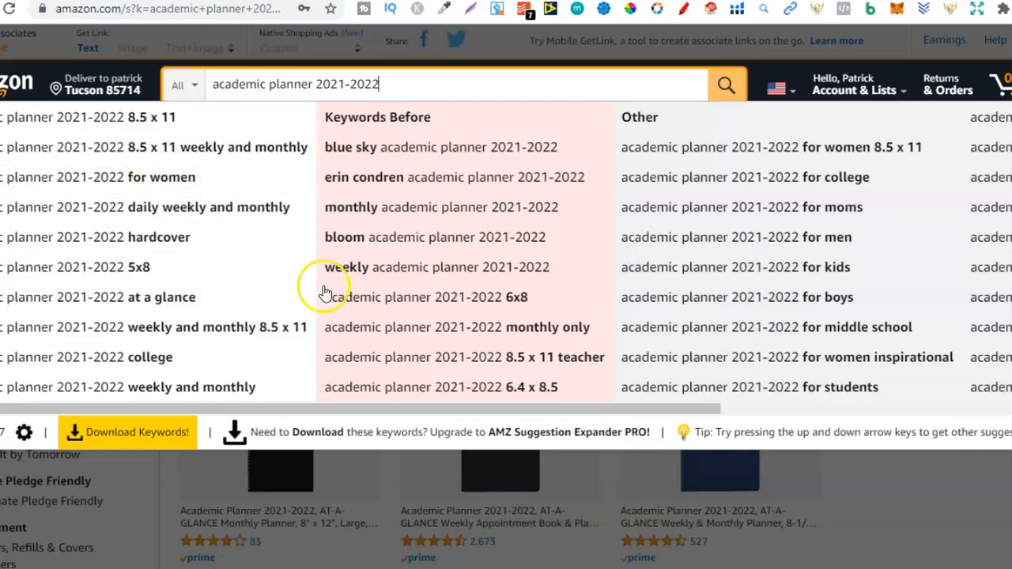
pyautogui.click(981, 511)
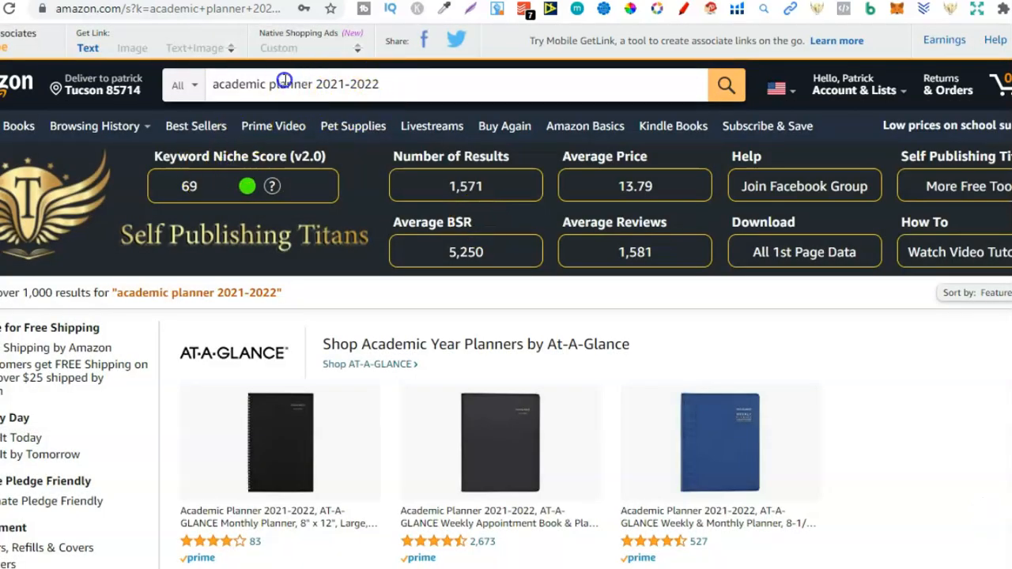
# Copy the full search phrase "academic planner 2021-2022" from the Amazon search box
pyautogui.click(261, 83)
pyautogui.rightClick(243, 87)
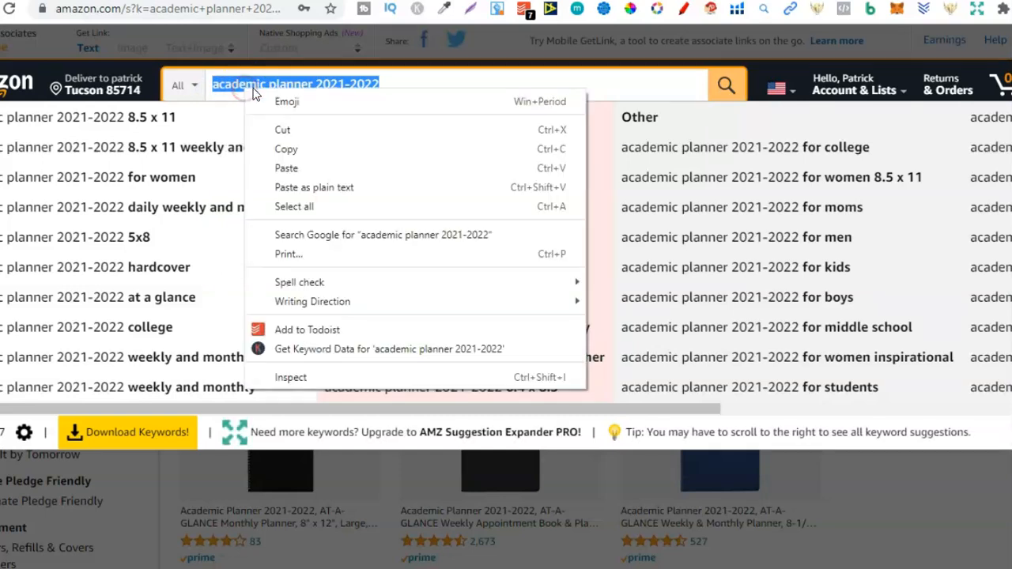
pyautogui.click(317, 147)
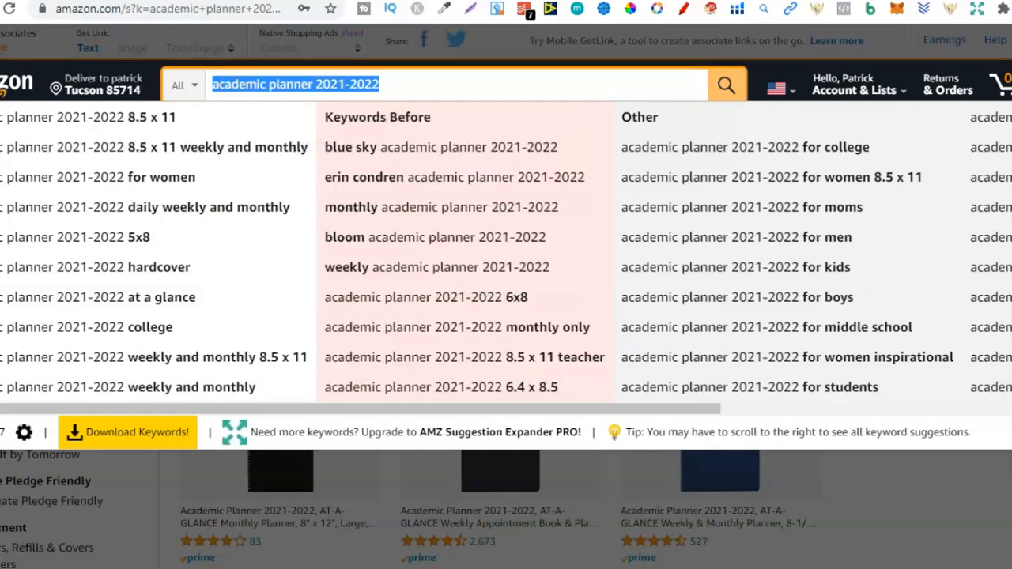
# Switch to the YT VIDEO RESEARCH file in Notepad and add a dashed divider line below the "daily planner for adhd" entry
pyautogui.click(605, 568)
pyautogui.click(835, 384)
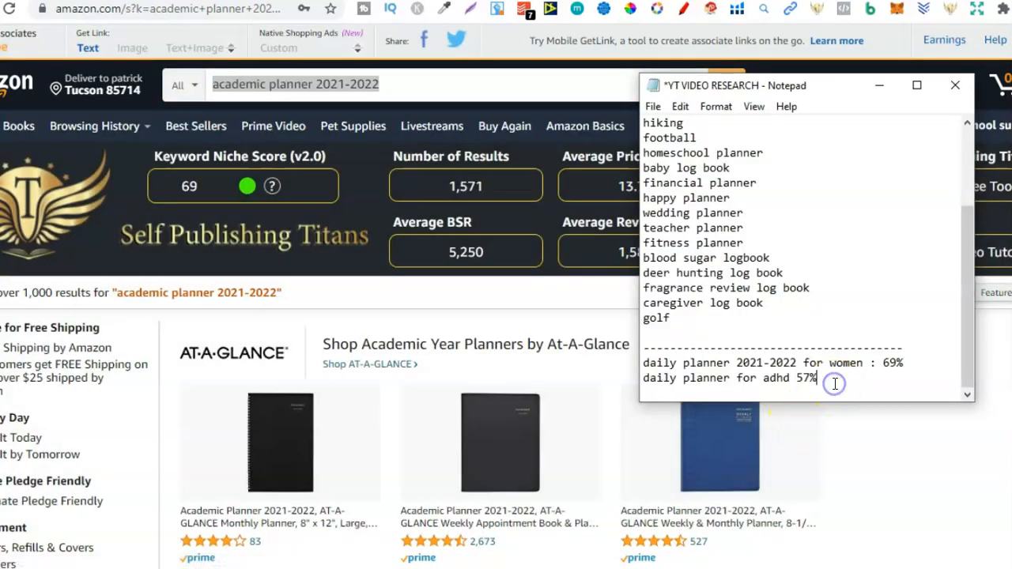
pyautogui.press('Return')
pyautogui.press('Return')
pyautogui.press('Return')
pyautogui.write('---------------------------------------')
pyautogui.press('Return')
pyautogui.press('Return')
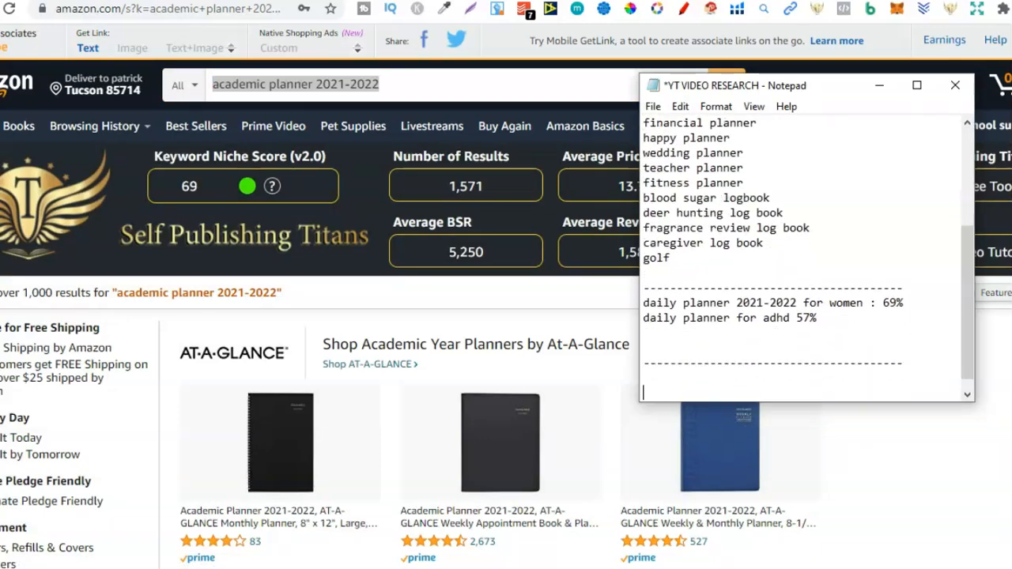
# Add the copied phrase "academic planner 2021-2022" below the new divider in the Notepad file, followed by its 69% score
pyautogui.rightClick(685, 393)
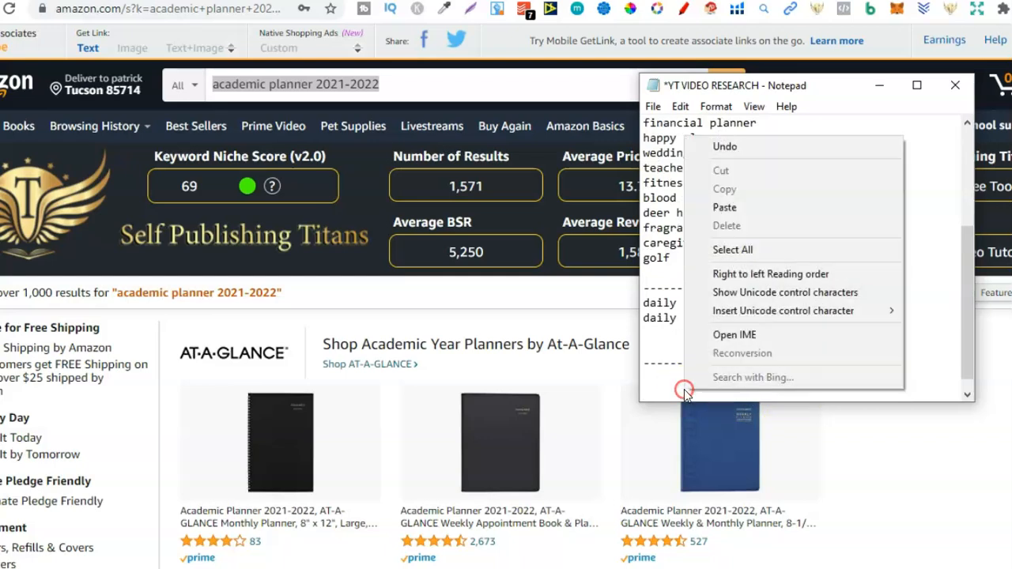
pyautogui.click(737, 208)
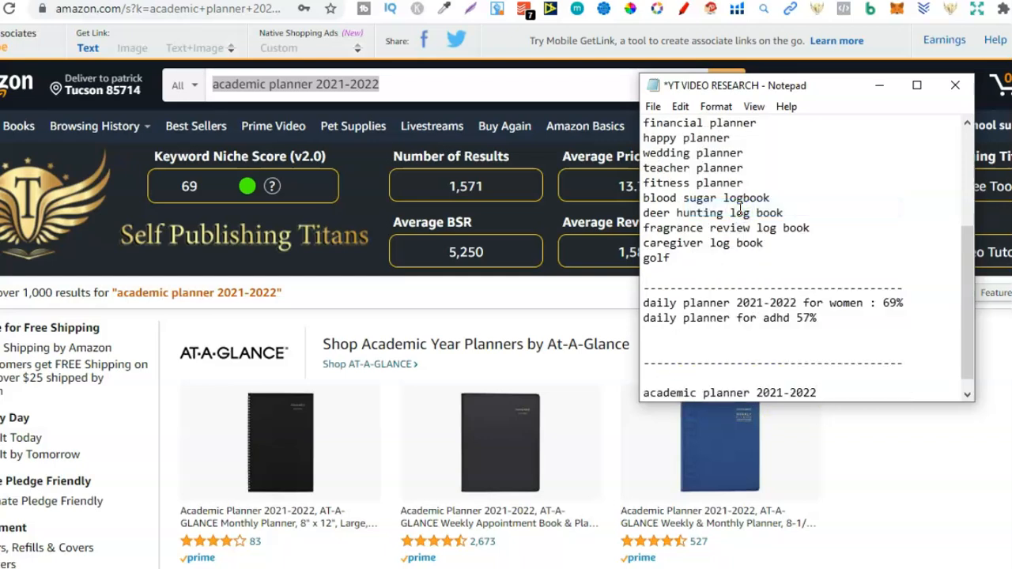
pyautogui.write('69%')
# Copy only the words "academic planner" from the Amazon search phrase
pyautogui.click(293, 85)
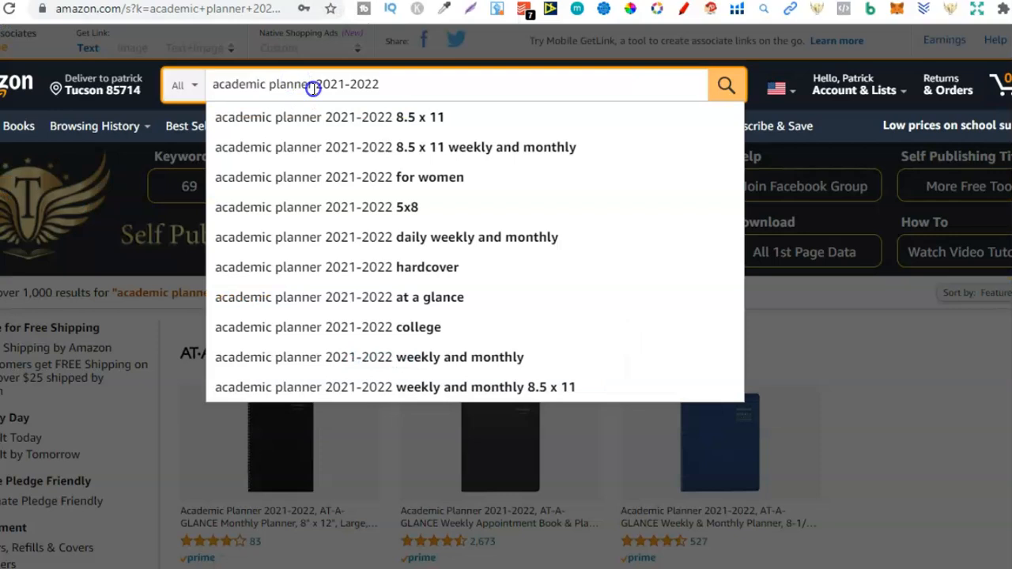
pyautogui.moveTo(312, 86); pyautogui.dragTo(212, 86)
pyautogui.rightClick(242, 87)
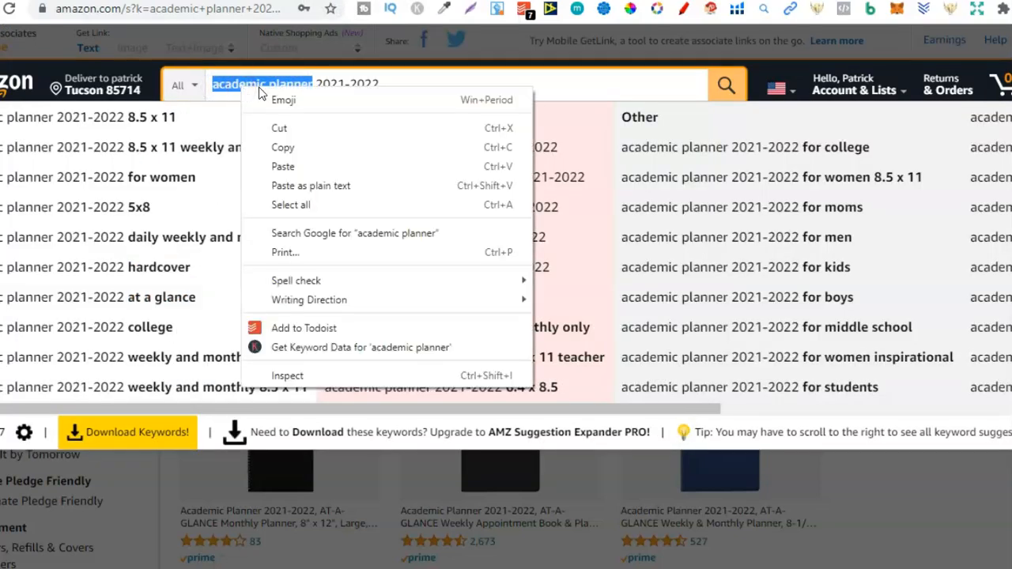
pyautogui.click(285, 139)
# Switch to Helium 10 Magnet, replace the "daily planner" seed keyword with "academic planner", and get its keywords
pyautogui.click(261, 1)
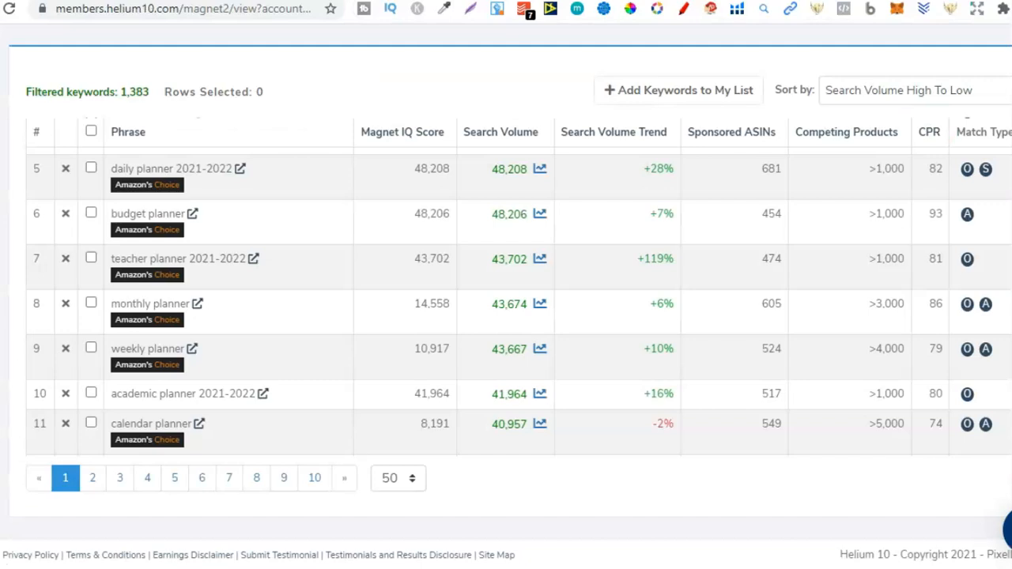
pyautogui.scroll(10, 507, 296)
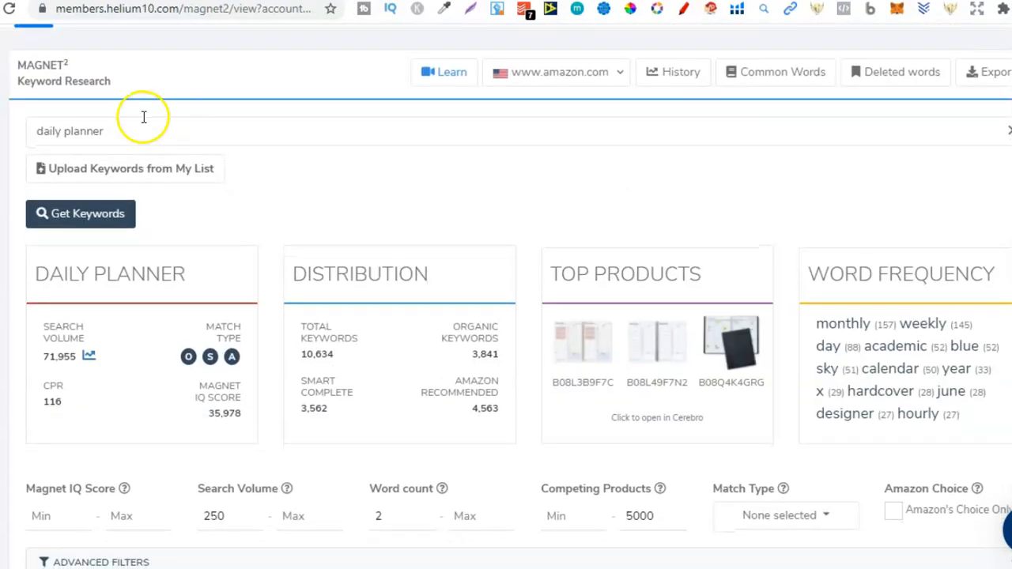
pyautogui.click(114, 128)
pyautogui.tripleClick(113, 128)
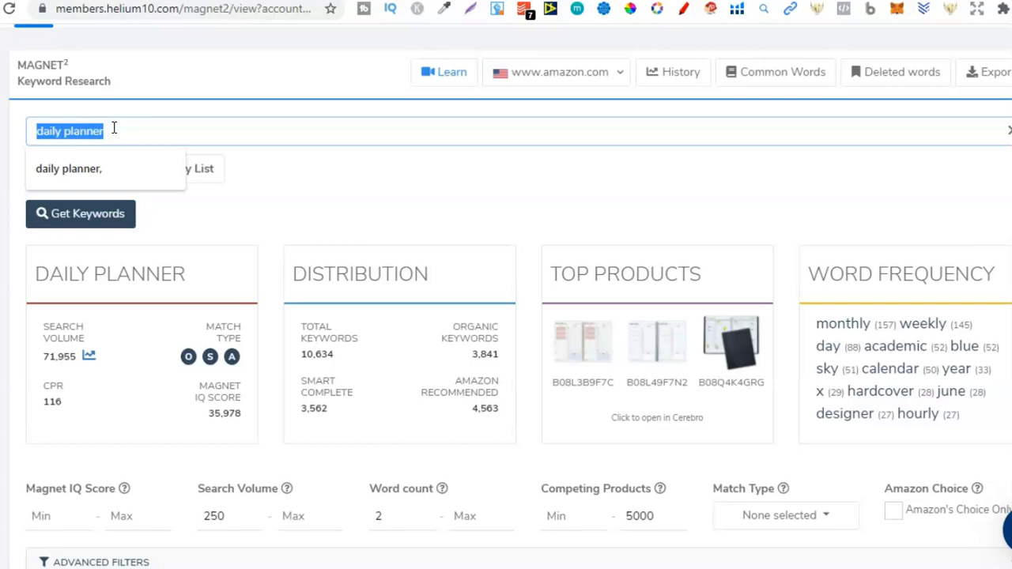
pyautogui.rightClick(114, 128)
pyautogui.click(151, 202)
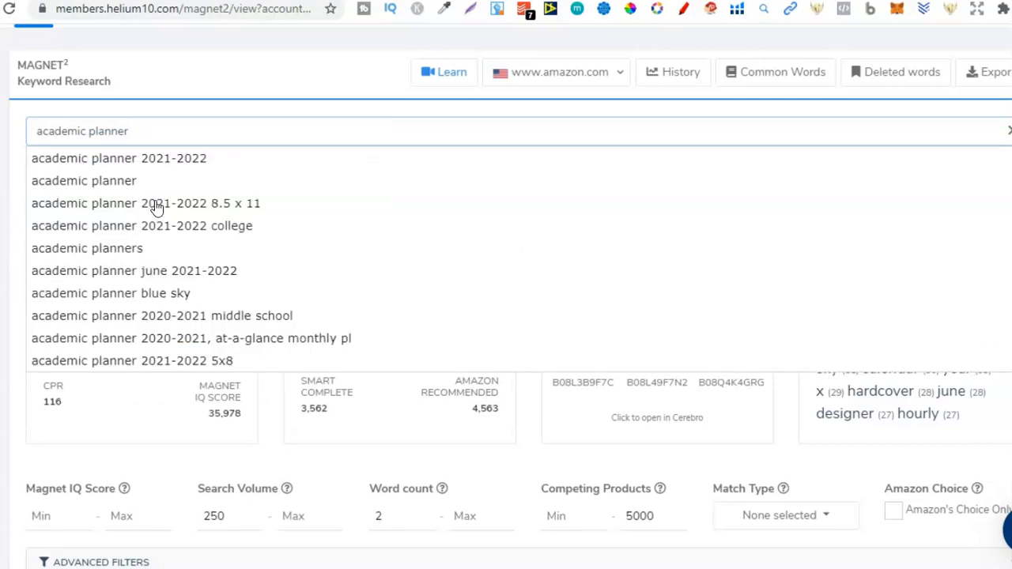
pyautogui.click(115, 183)
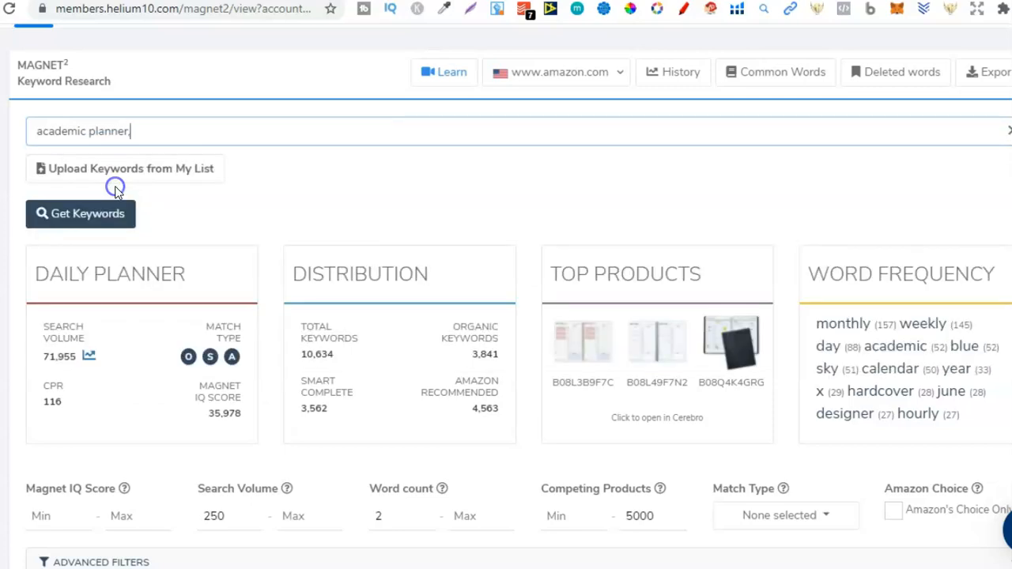
pyautogui.click(94, 218)
pyautogui.click(101, 222)
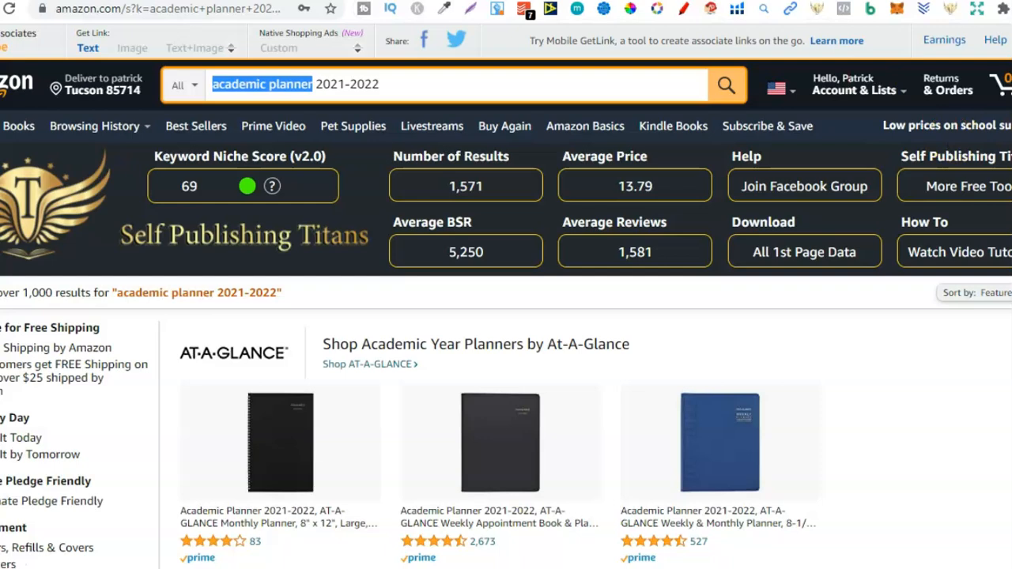
# Examine the Amazon listings for "academic planner 2021-2022", comparing their best-seller ranks, review counts, prices, sellers and cover designs
pyautogui.scroll(-8, 507, 316)
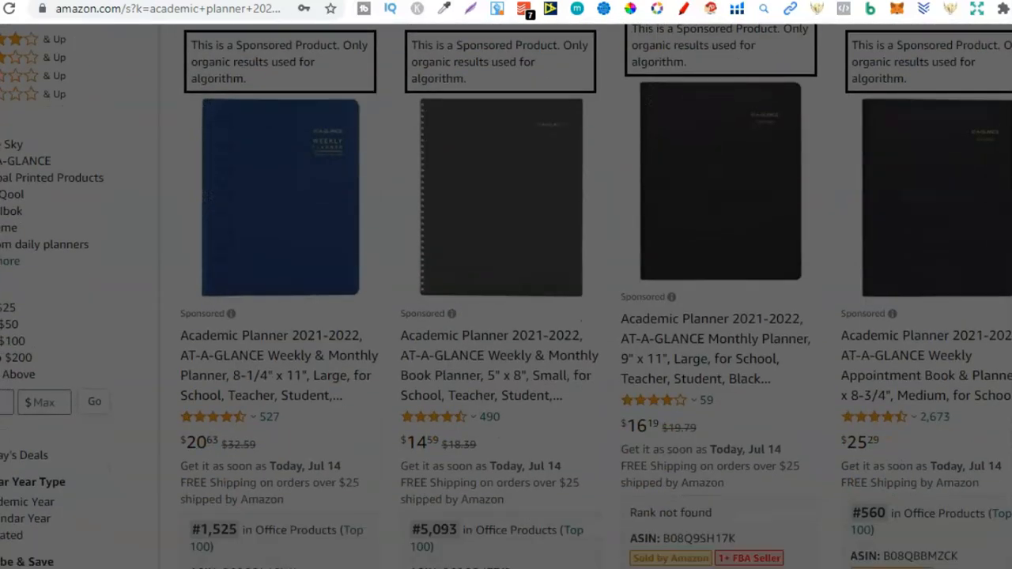
pyautogui.scroll(-10, 506, 317)
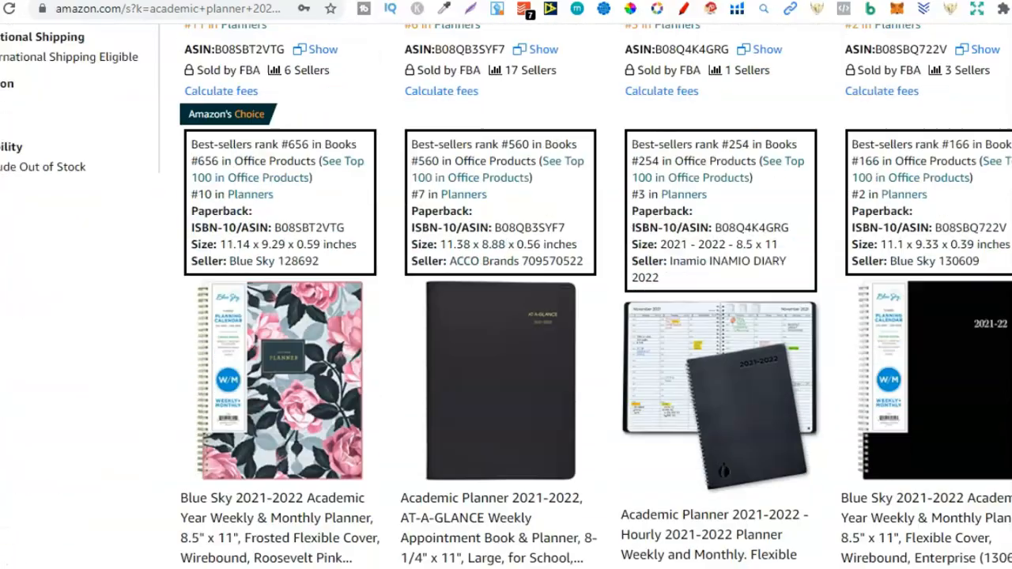
pyautogui.scroll(2, 506, 316)
pyautogui.scroll(-3, 506, 317)
pyautogui.scroll(2, 506, 316)
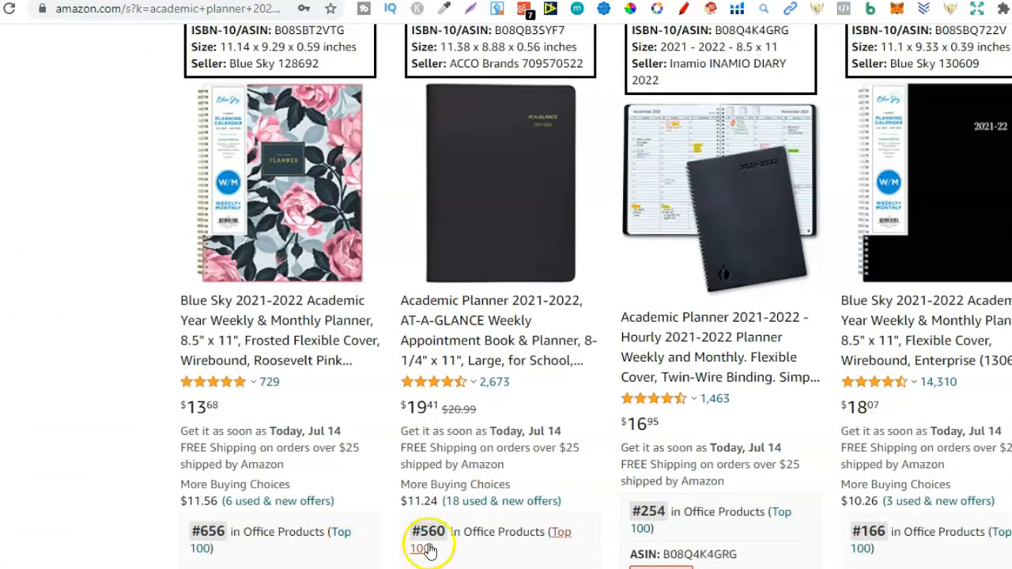
pyautogui.moveTo(488, 214)
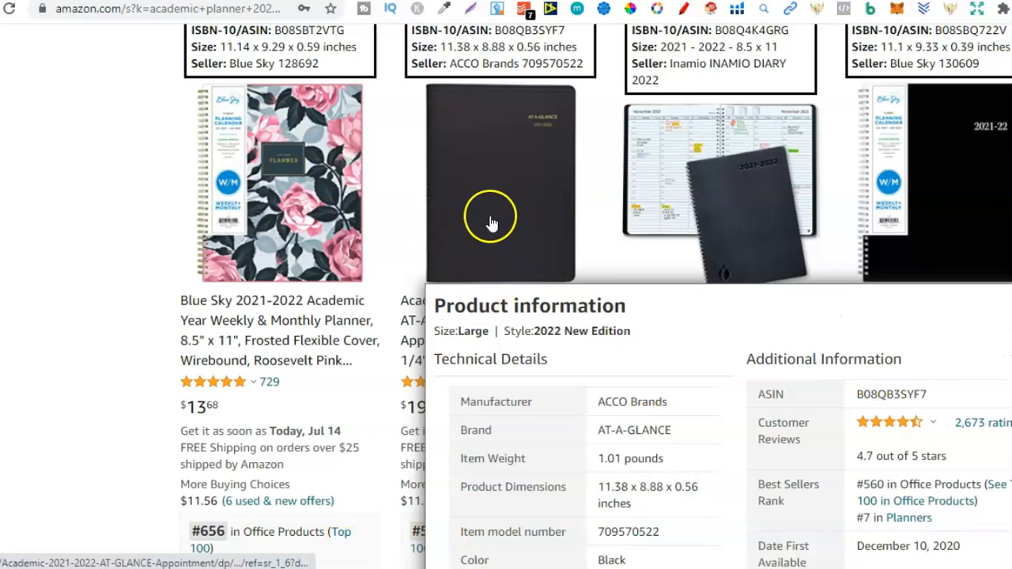
pyautogui.moveTo(316, 253)
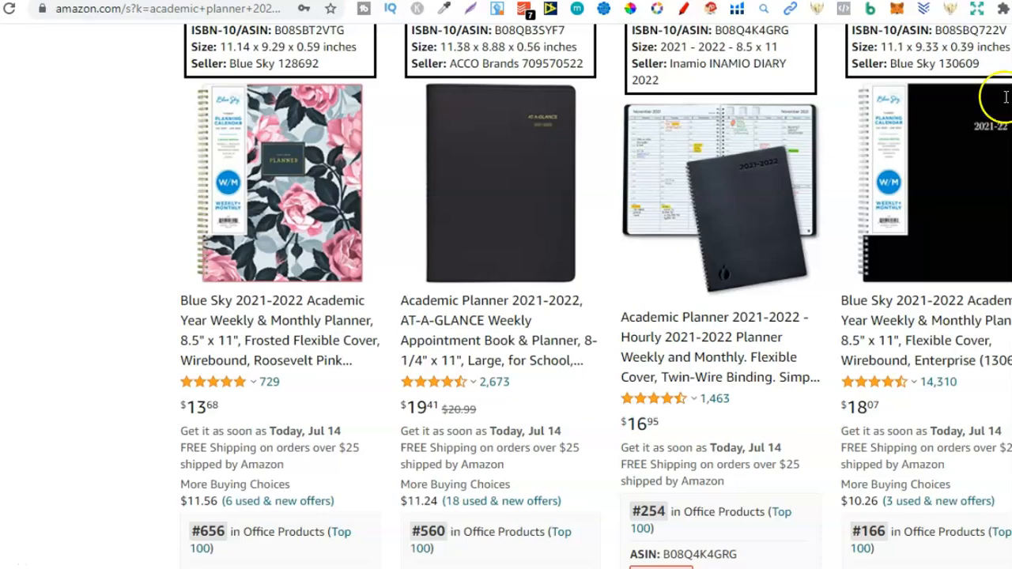
pyautogui.scroll(-13, 506, 316)
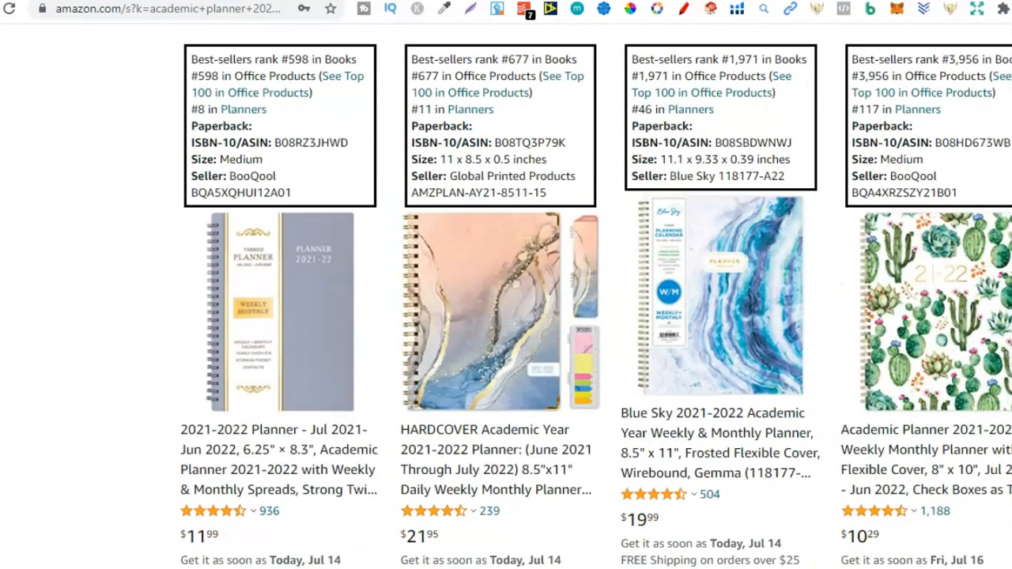
pyautogui.scroll(-8, 506, 316)
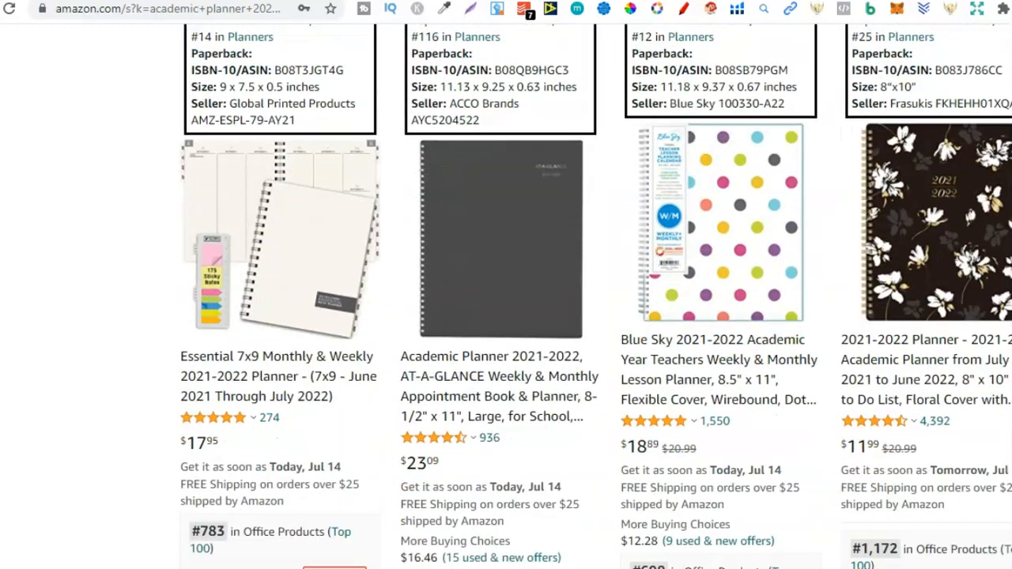
pyautogui.scroll(-10, 507, 316)
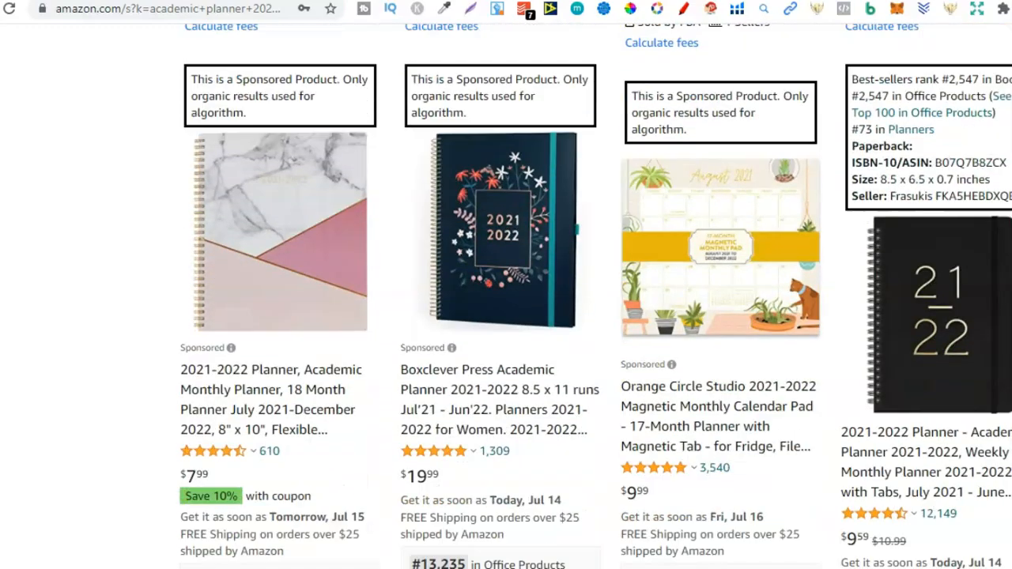
pyautogui.scroll(-10, 506, 316)
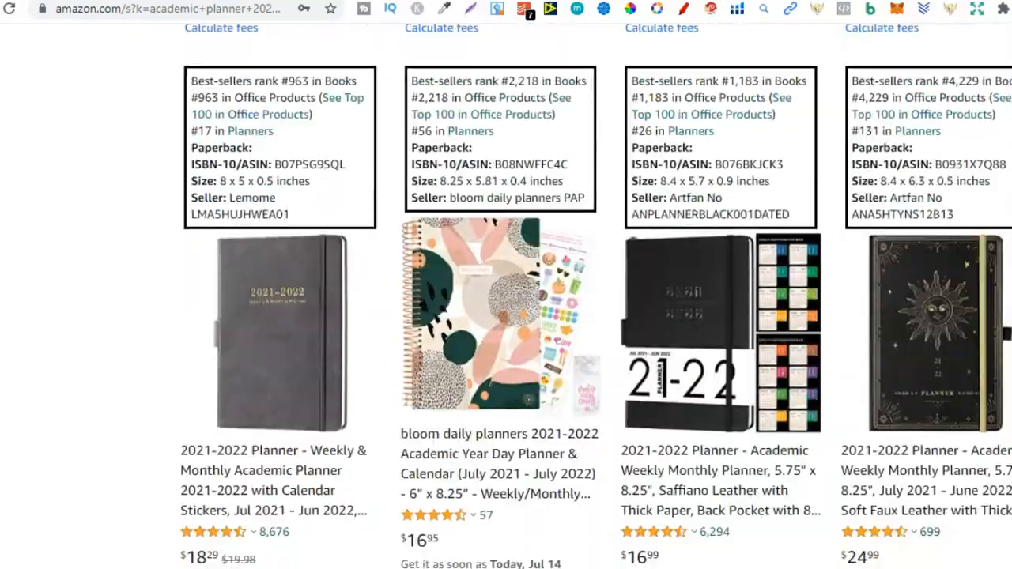
pyautogui.scroll(-10, 507, 316)
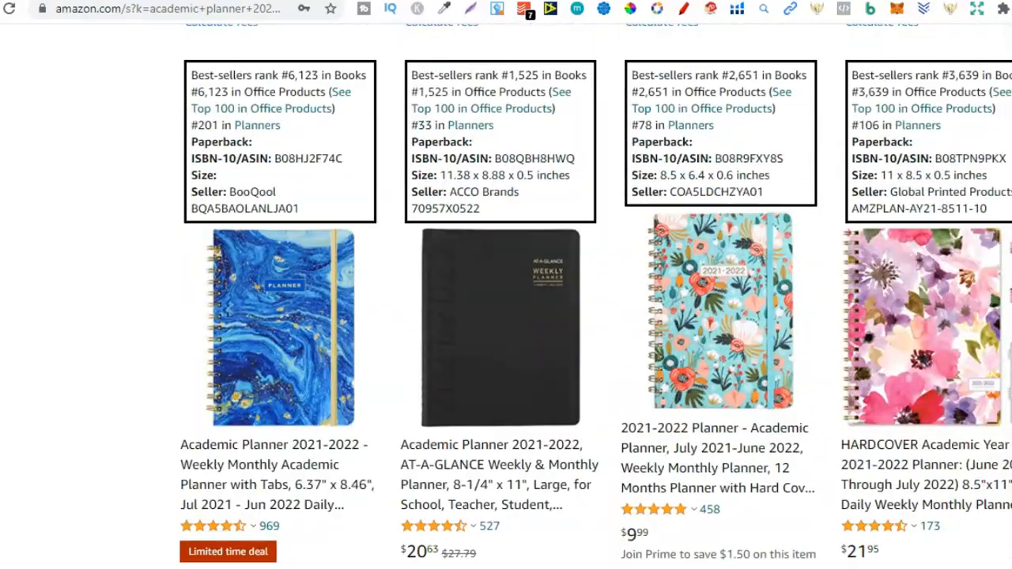
pyautogui.scroll(-8, 506, 317)
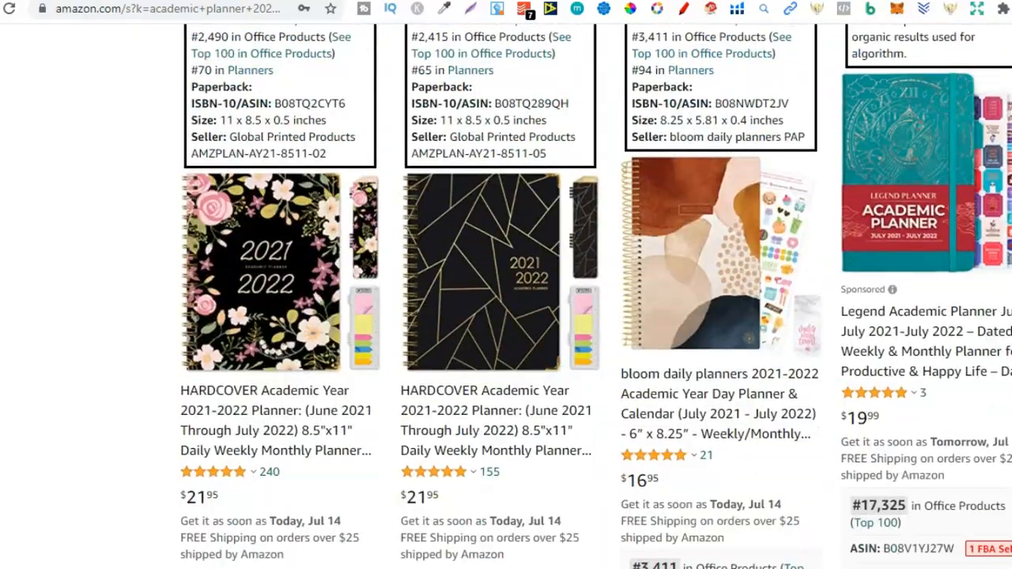
pyautogui.scroll(-12, 506, 316)
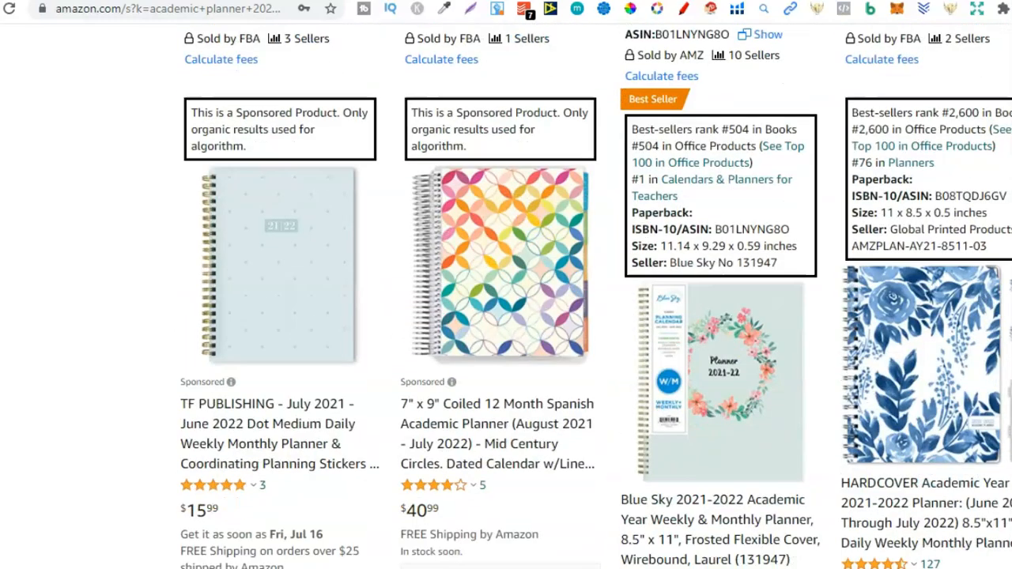
pyautogui.scroll(-4, 506, 316)
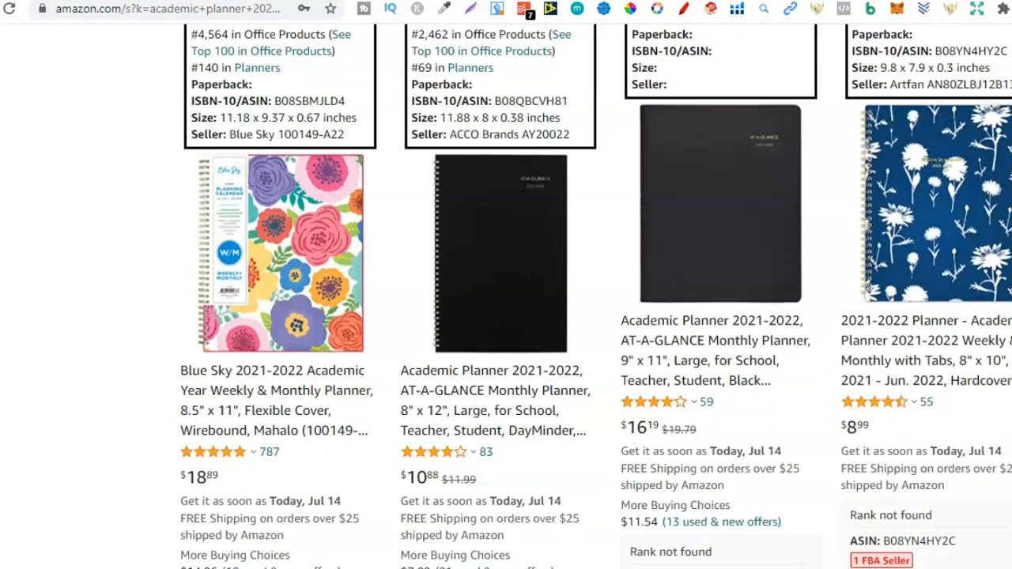
pyautogui.scroll(-2, 506, 316)
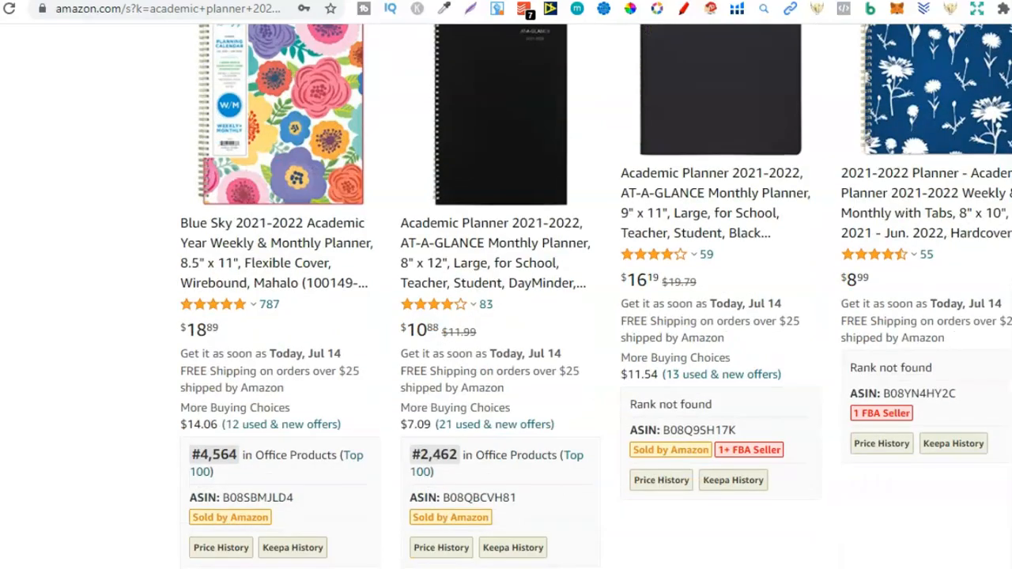
pyautogui.scroll(-10, 506, 316)
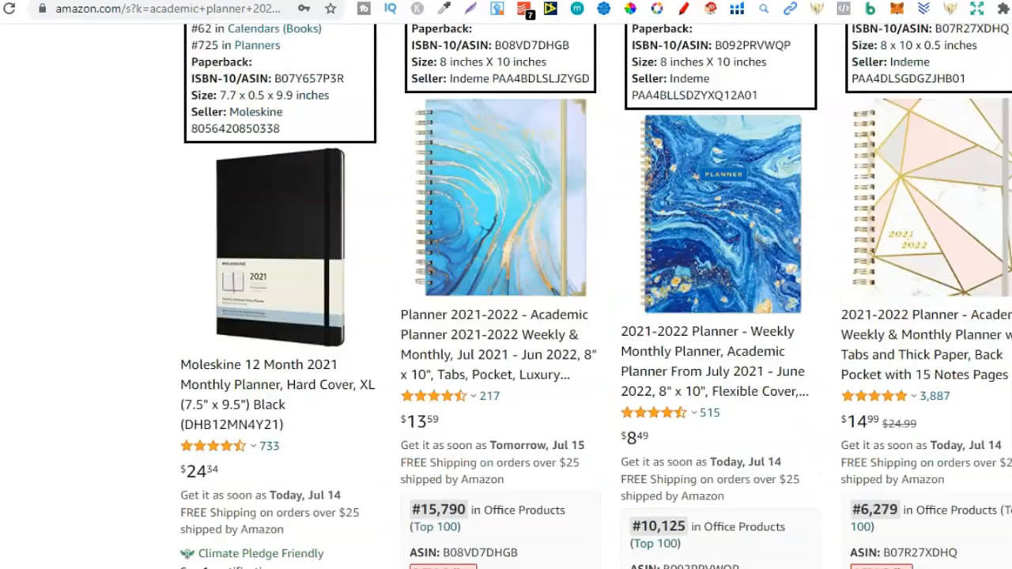
pyautogui.scroll(-3, 506, 317)
pyautogui.scroll(-10, 506, 316)
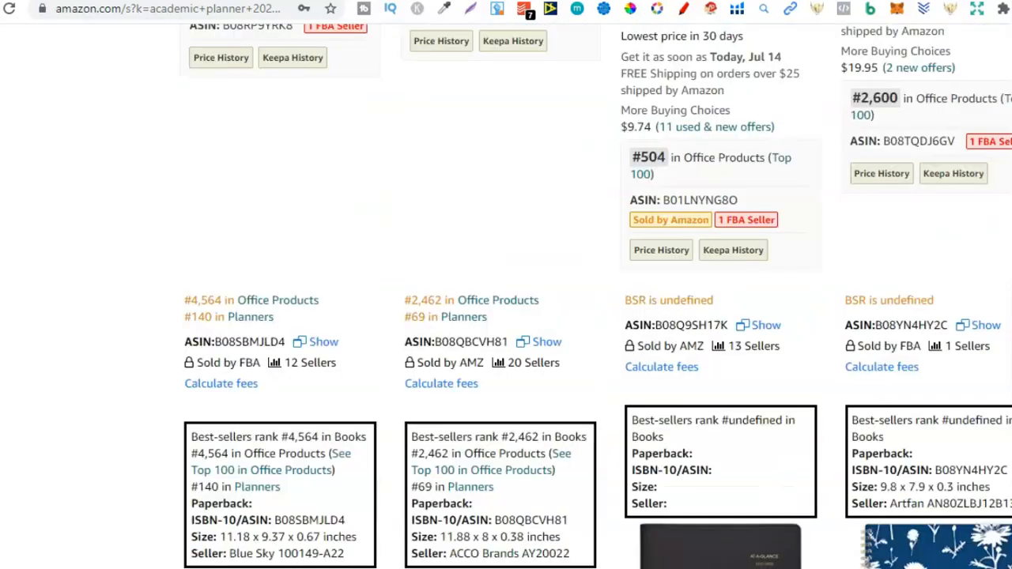
pyautogui.scroll(-10, 506, 317)
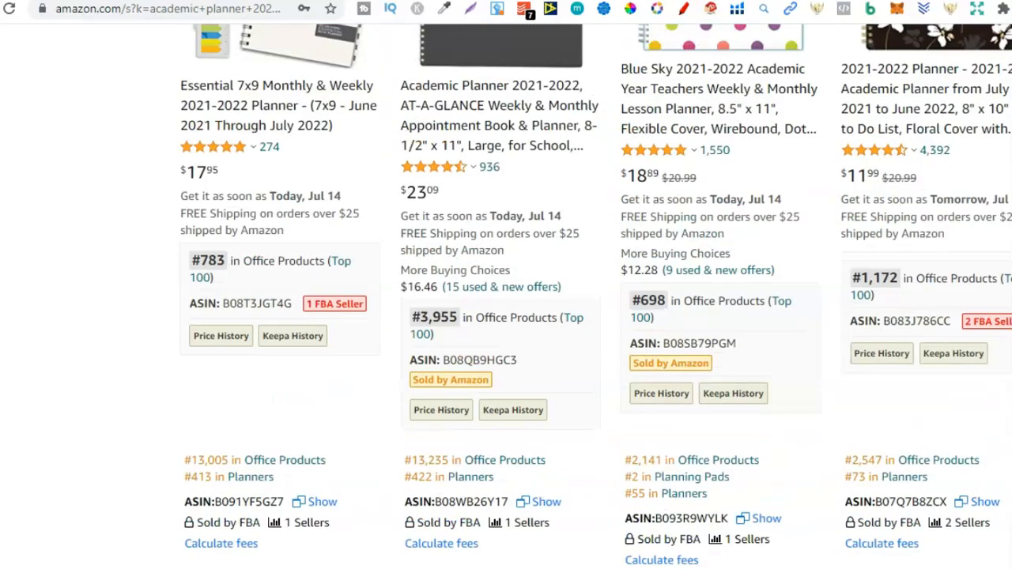
# Return to the Helium 10 Magnet results for "academic planner" and check the total keywords and search volume
pyautogui.hotkey('ctrl', 'Tab')
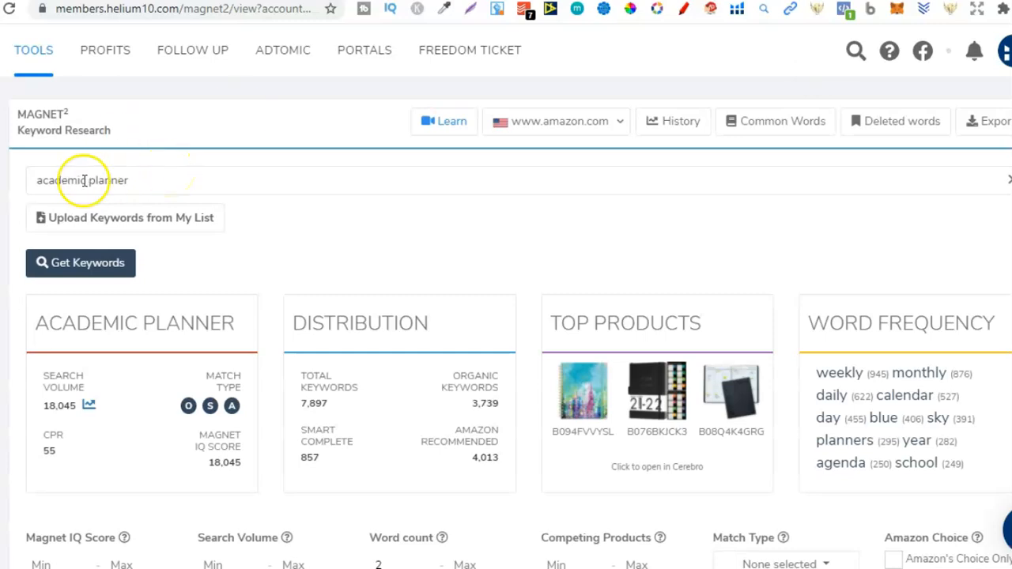
pyautogui.click(320, 408)
pyautogui.doubleClick(332, 408)
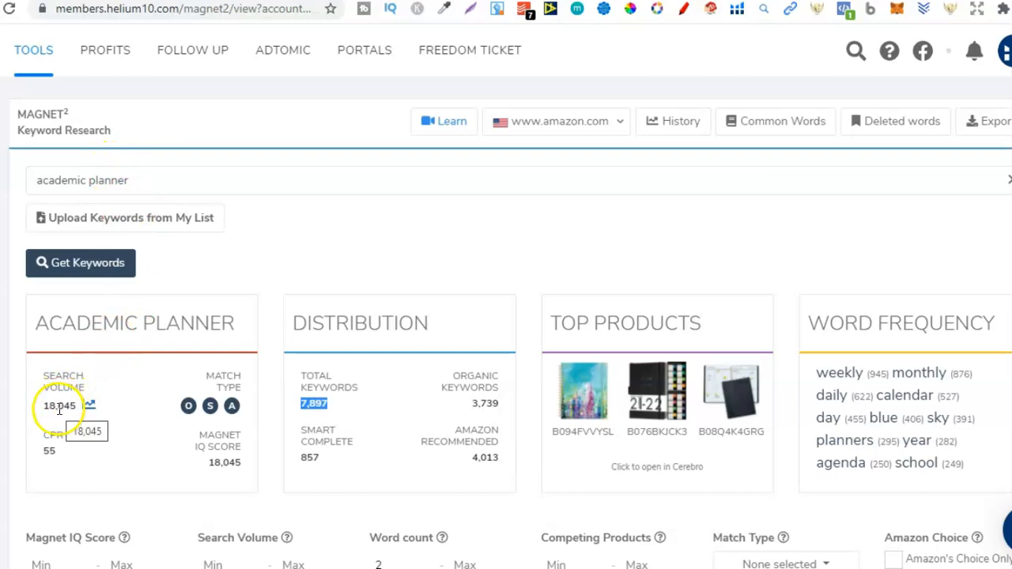
# Set the keyword filters to a minimum search volume of 250 and a maximum of 5000 competing products
pyautogui.scroll(-3, 59, 410)
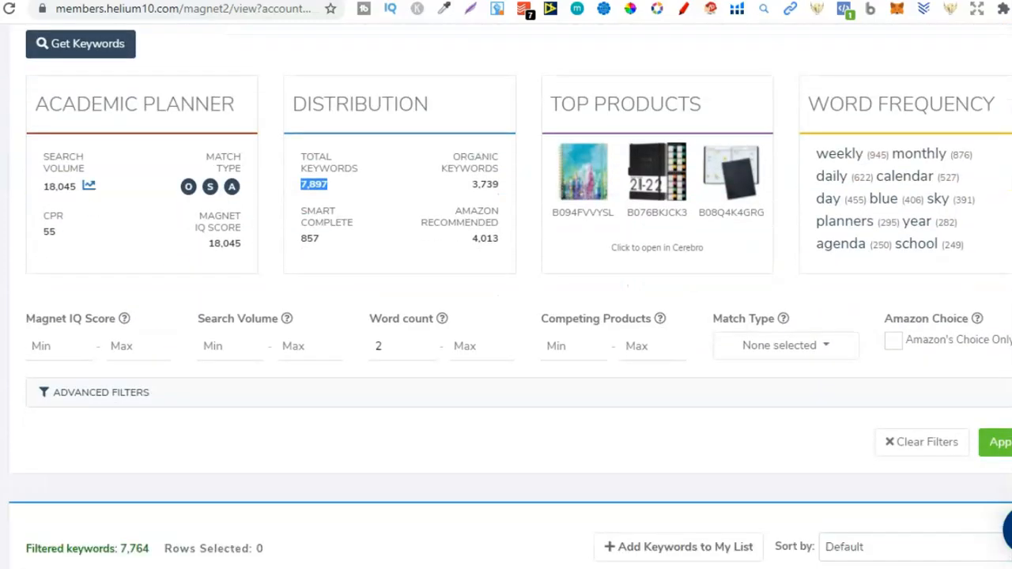
pyautogui.scroll(-2, 506, 317)
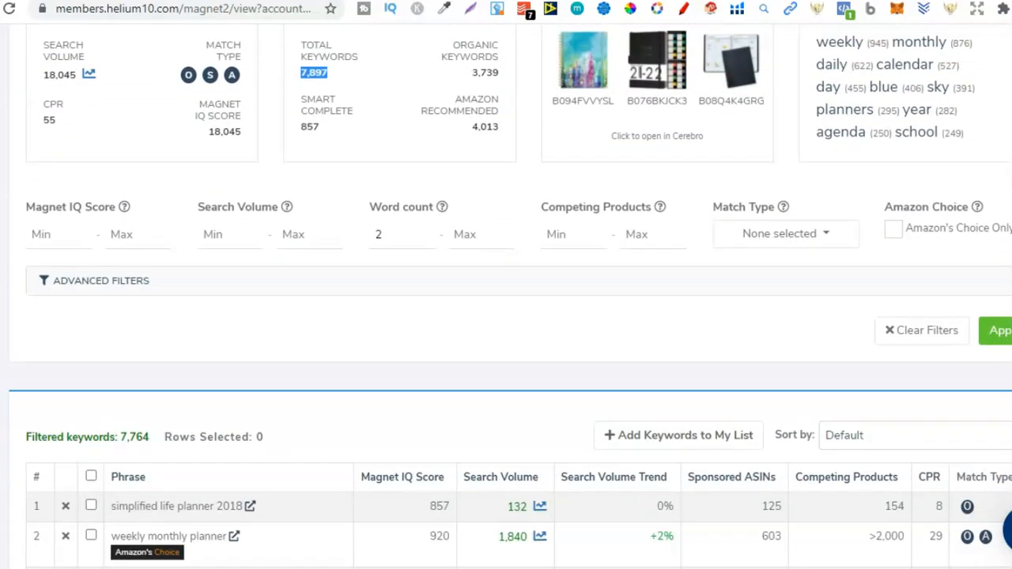
pyautogui.click(232, 241)
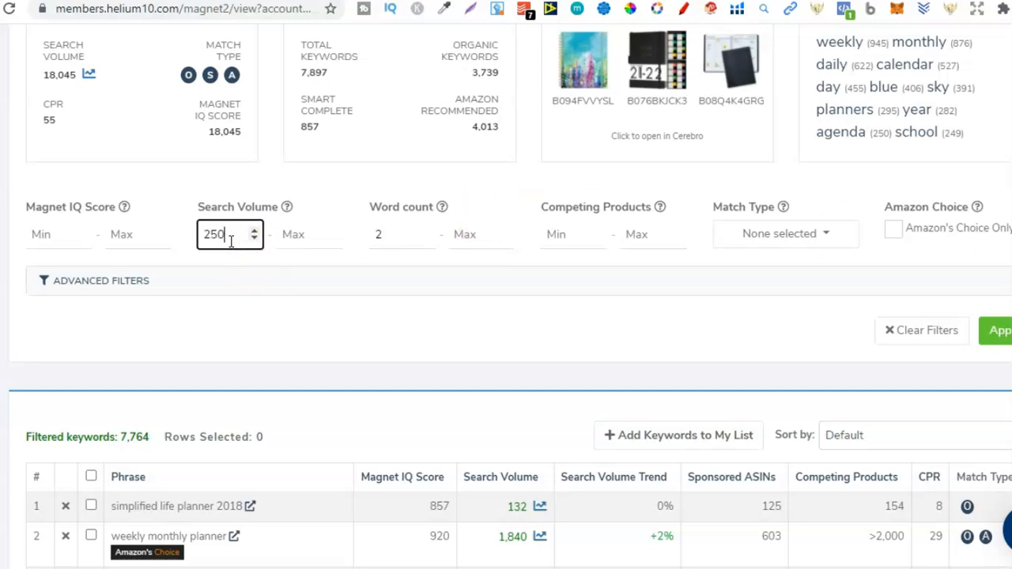
pyautogui.click(642, 235)
pyautogui.write('5000')
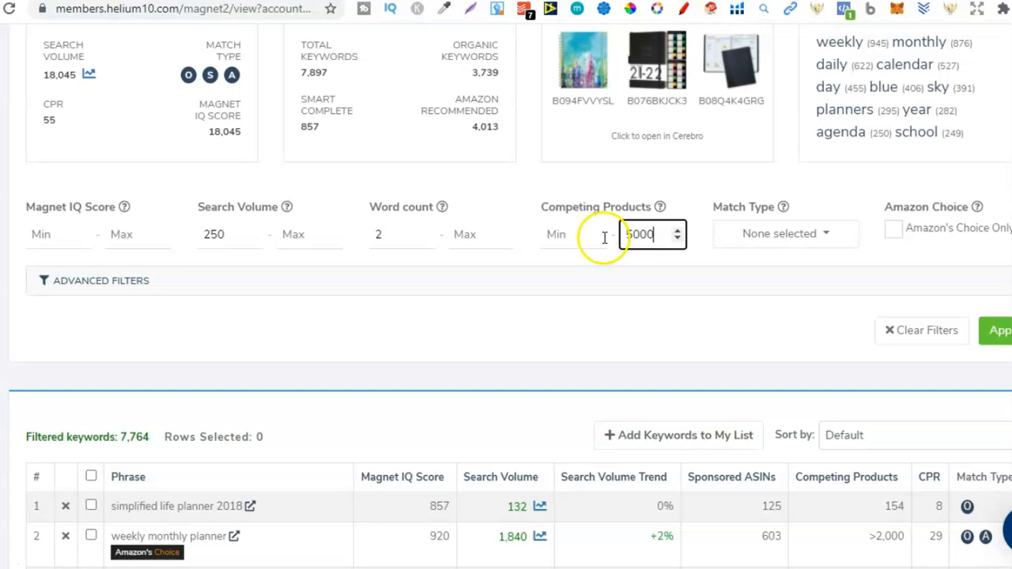
# In the advanced filters, restrict the keywords to phrases containing "academic", apply the filters, and look over the filtered list
pyautogui.click(298, 284)
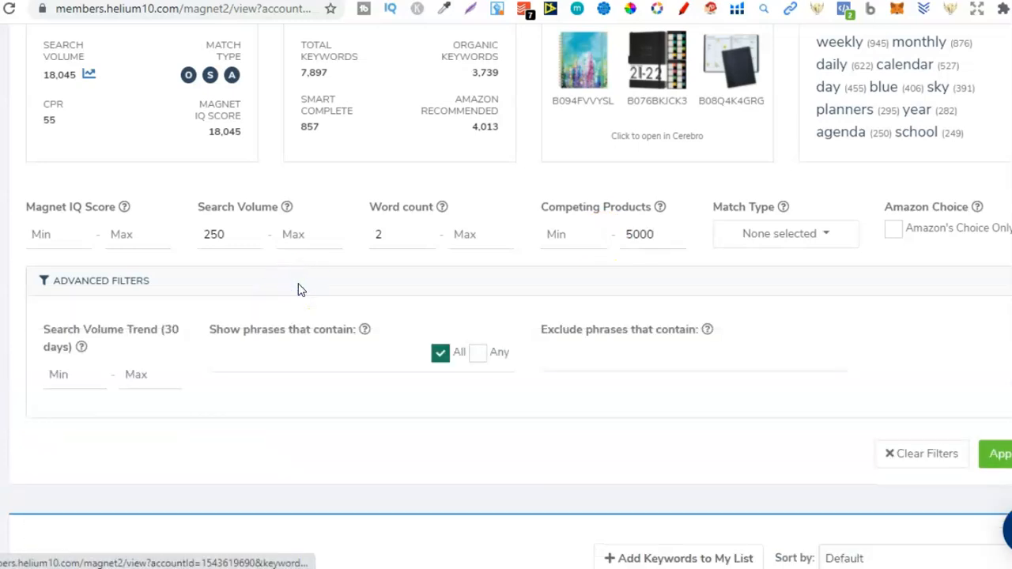
pyautogui.click(310, 361)
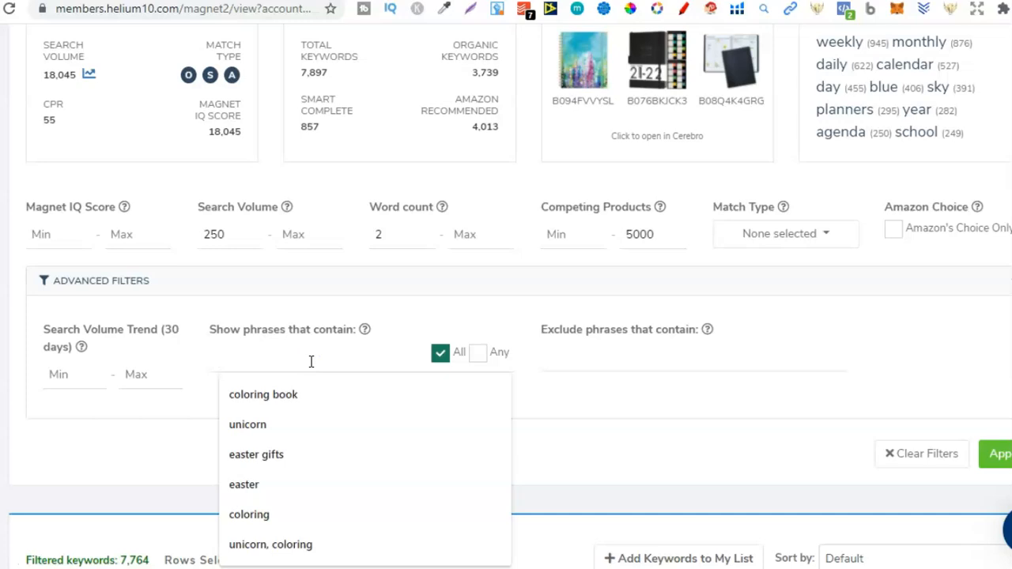
pyautogui.write('academic')
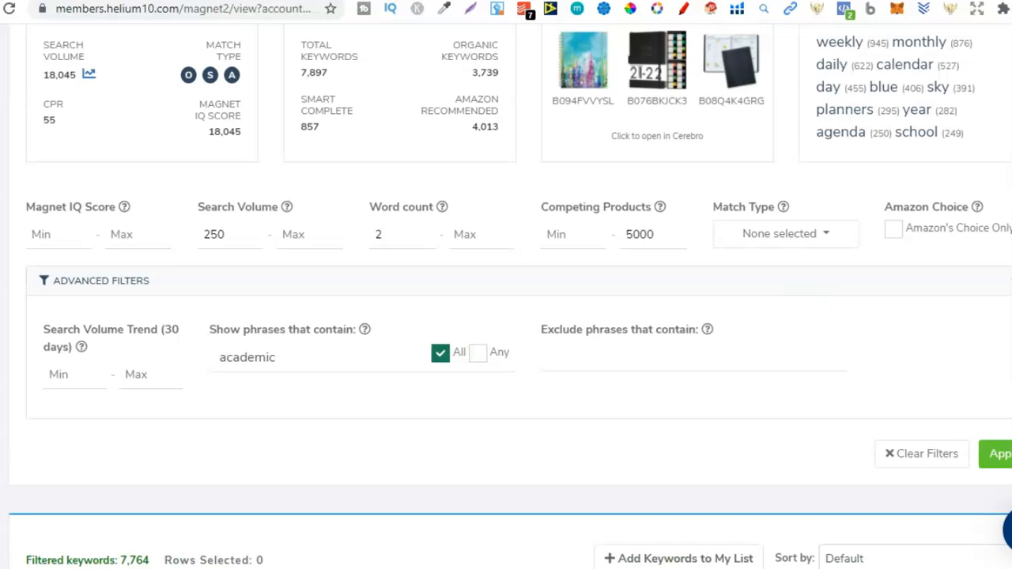
pyautogui.scroll(4, 506, 317)
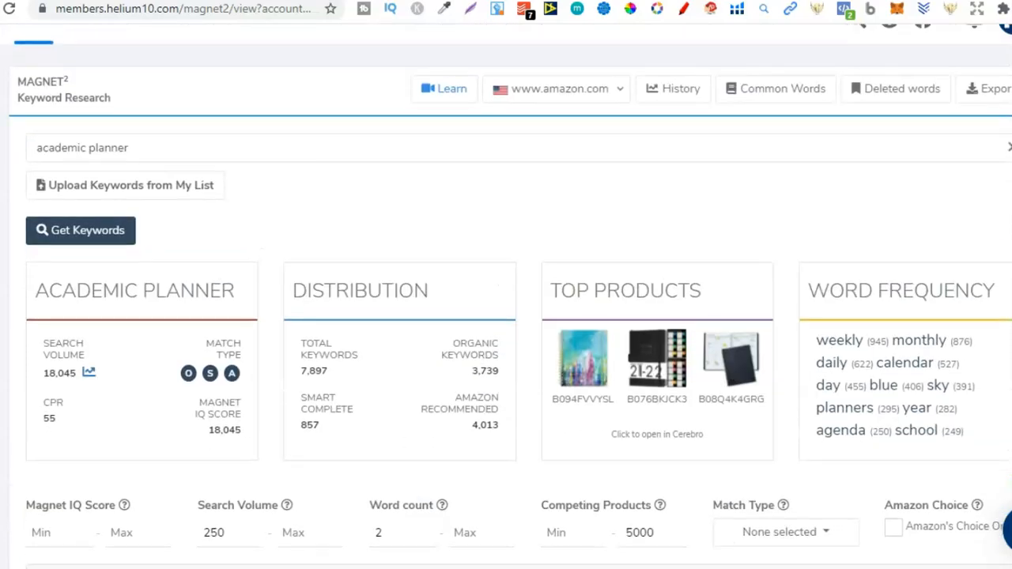
pyautogui.scroll(-5, 355, 290)
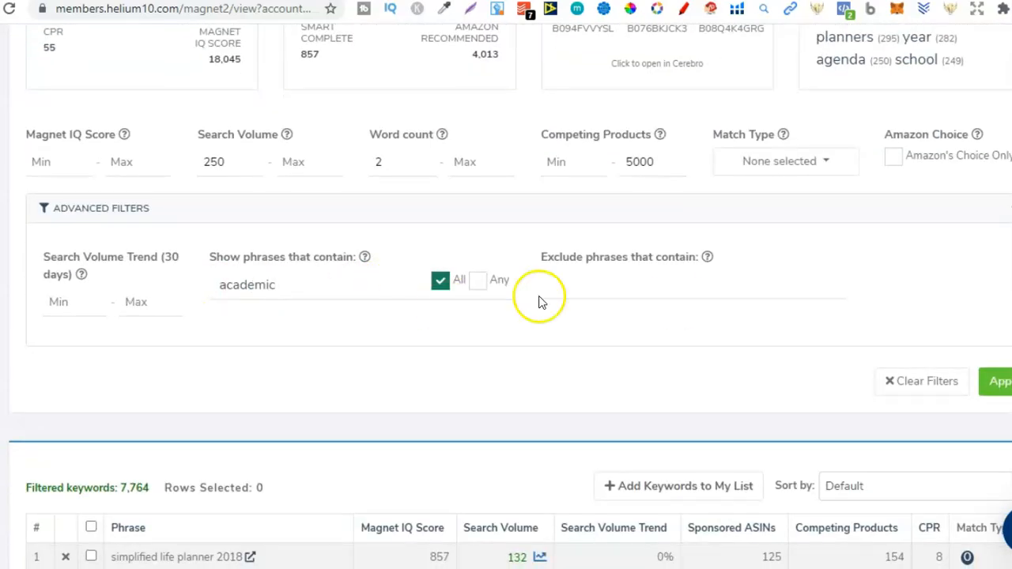
pyautogui.click(998, 382)
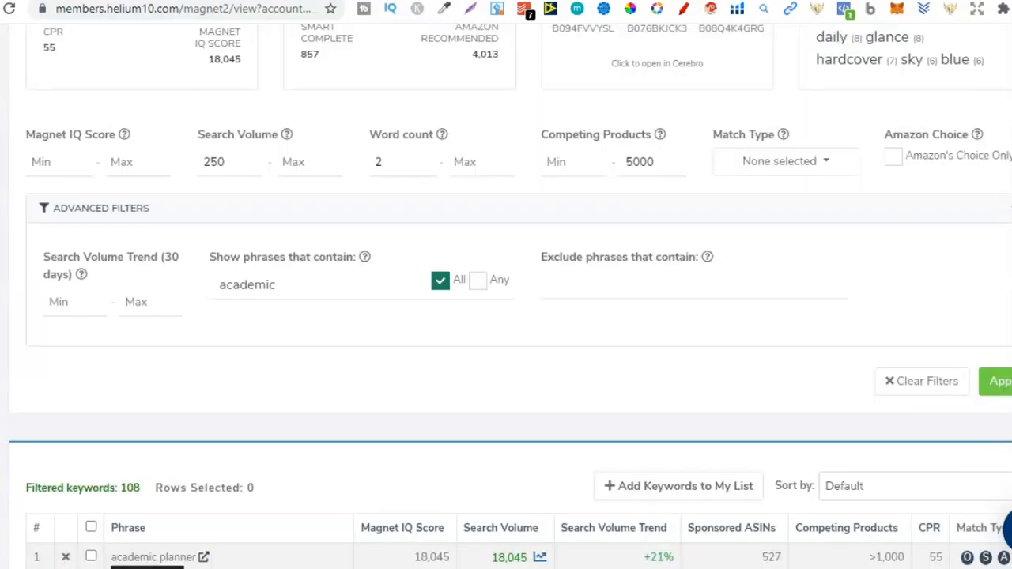
pyautogui.scroll(-4, 181, 261)
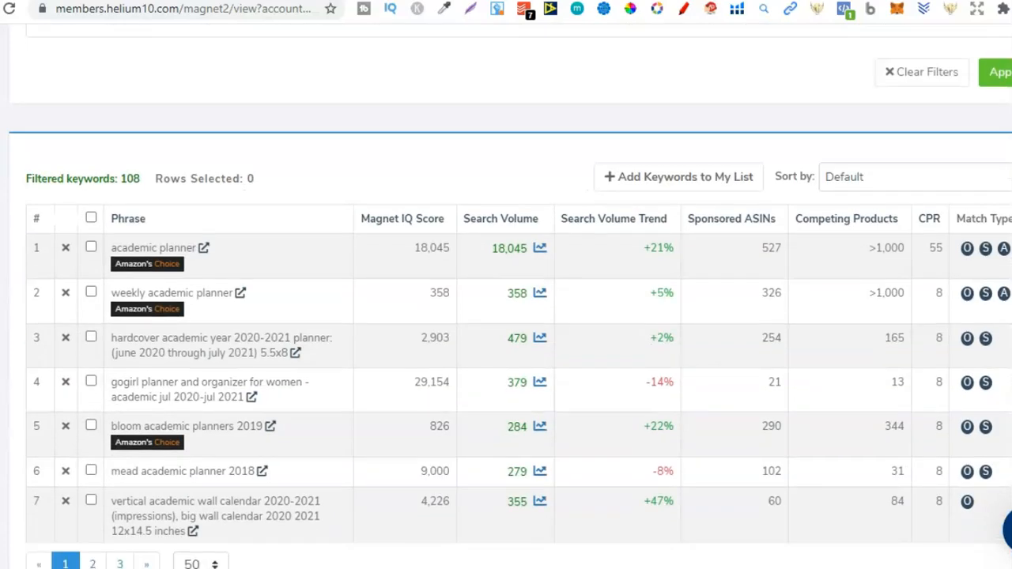
pyautogui.moveTo(124, 180); pyautogui.dragTo(136, 180)
pyautogui.scroll(-1, 506, 317)
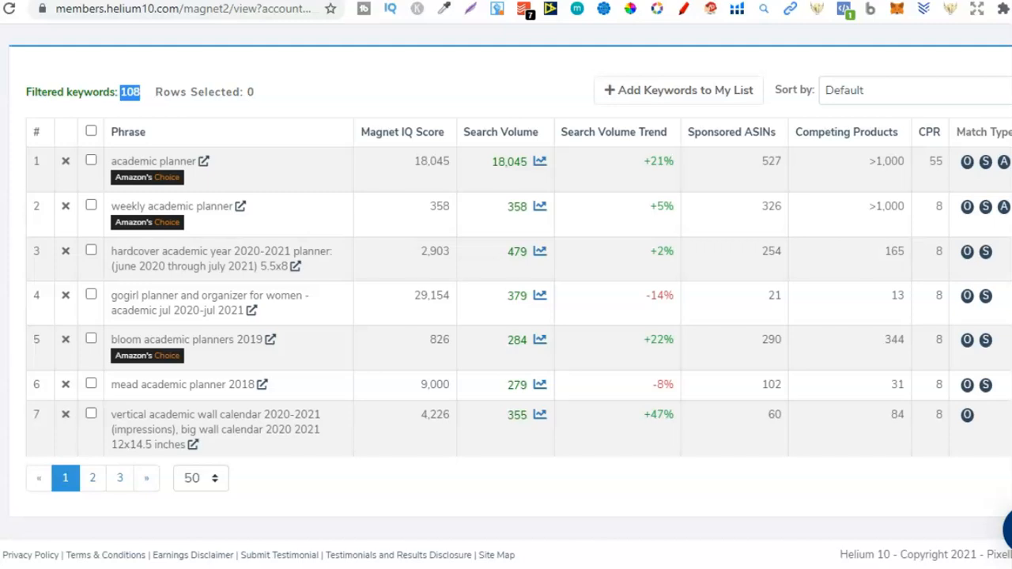
pyautogui.scroll(-1, 519, 301)
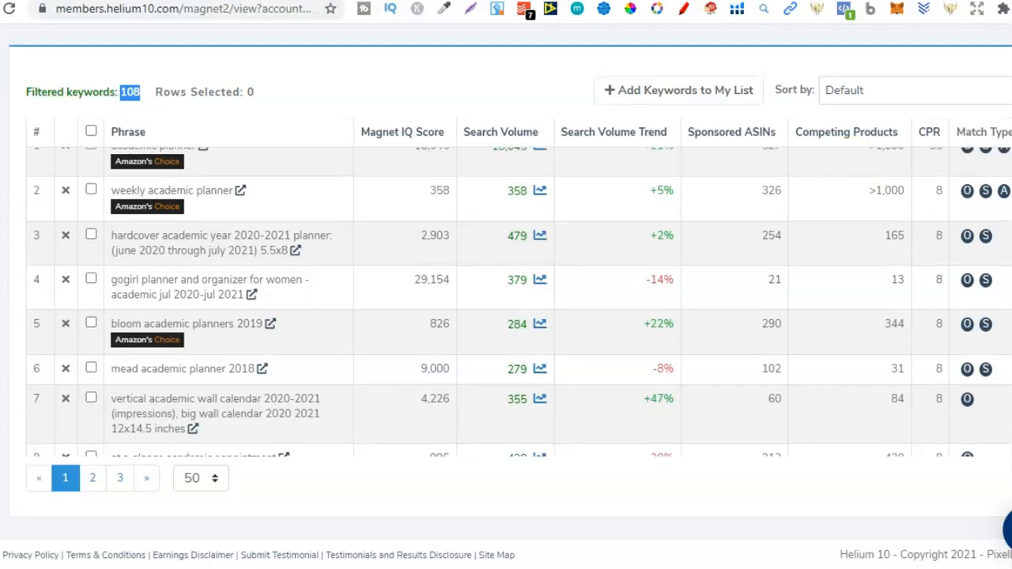
pyautogui.scroll(1, 519, 287)
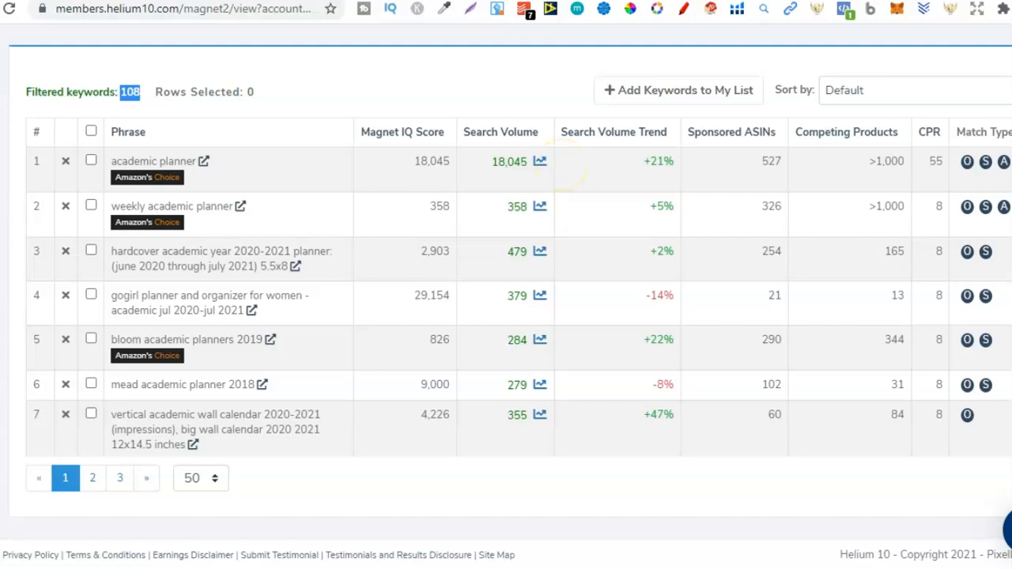
# Switch to the Amazon results for "academic planner 2021-2022" and check the average number of reviews
pyautogui.hotkey('ctrl', 'Tab')
pyautogui.scroll(-5, 506, 297)
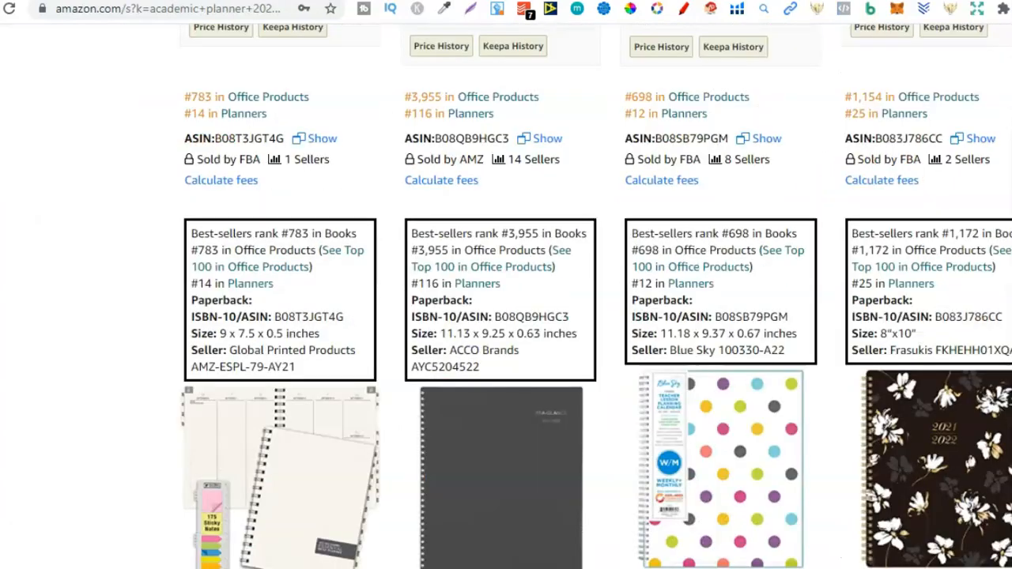
pyautogui.scroll(10, 507, 297)
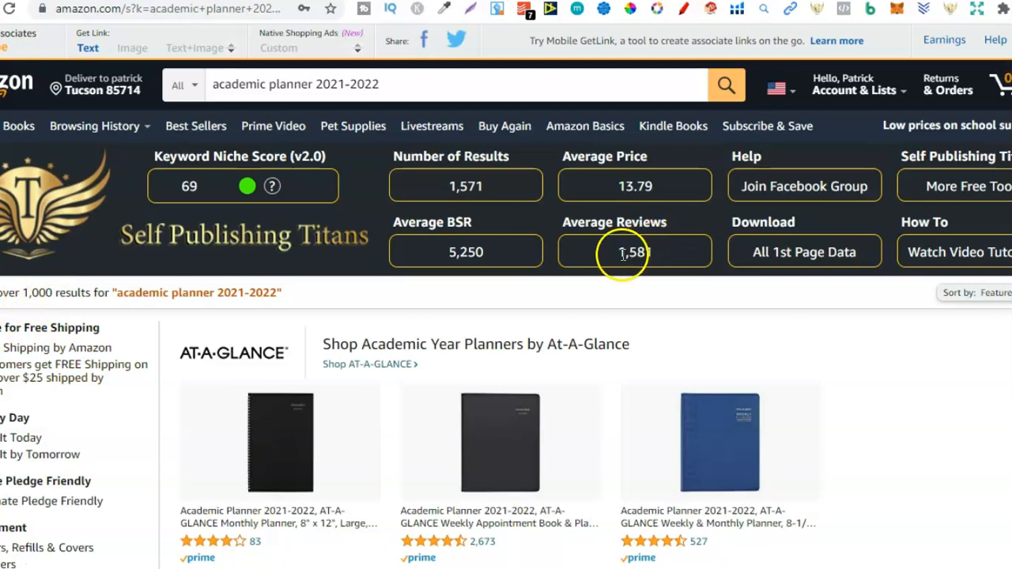
pyautogui.moveTo(620, 253); pyautogui.dragTo(649, 254)
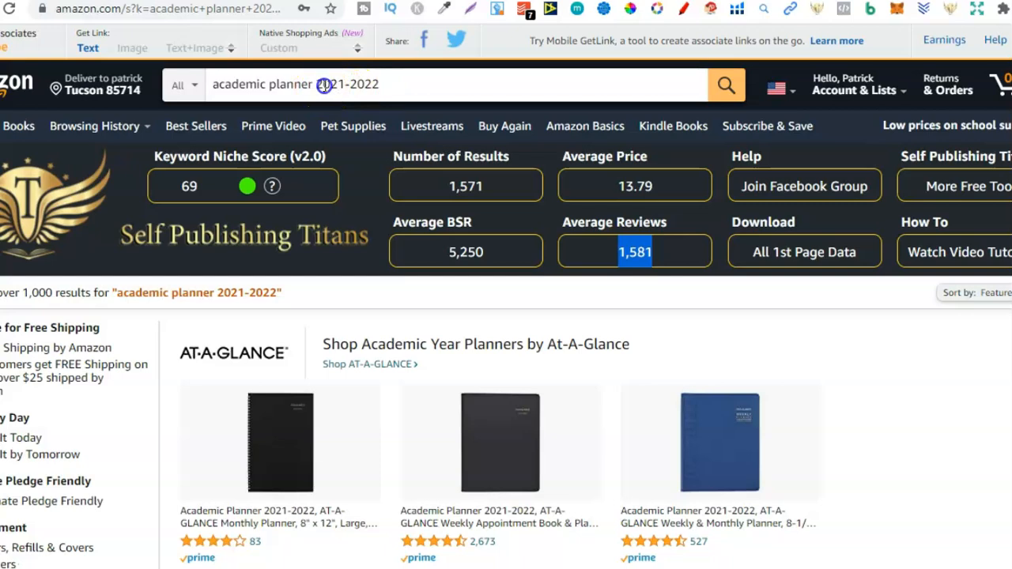
# Remove the years from the Amazon search and look up "academic planner" to check its keyword niche score
pyautogui.moveTo(317, 85); pyautogui.dragTo(393, 86)
pyautogui.press('BackSpace')
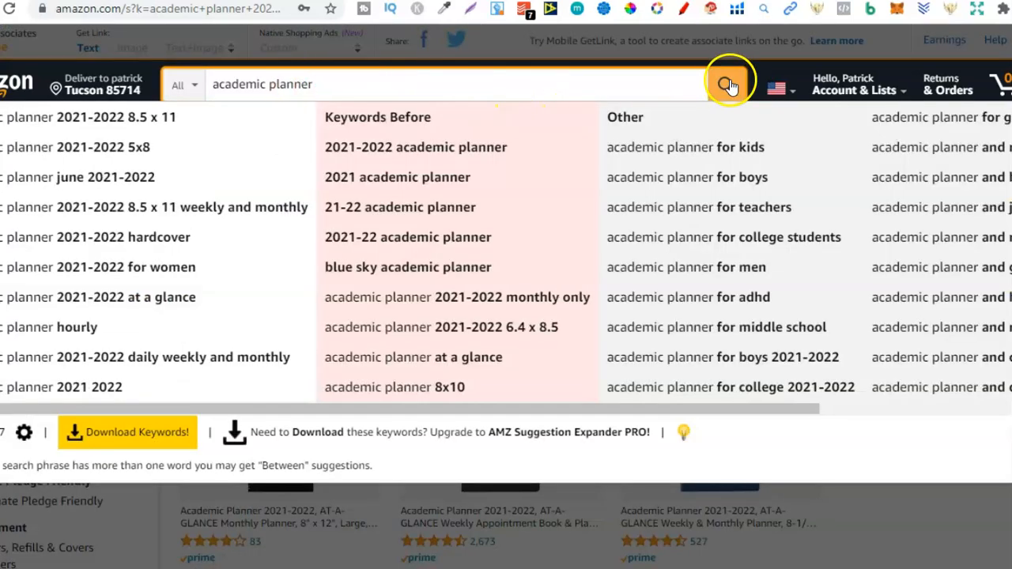
pyautogui.click(728, 85)
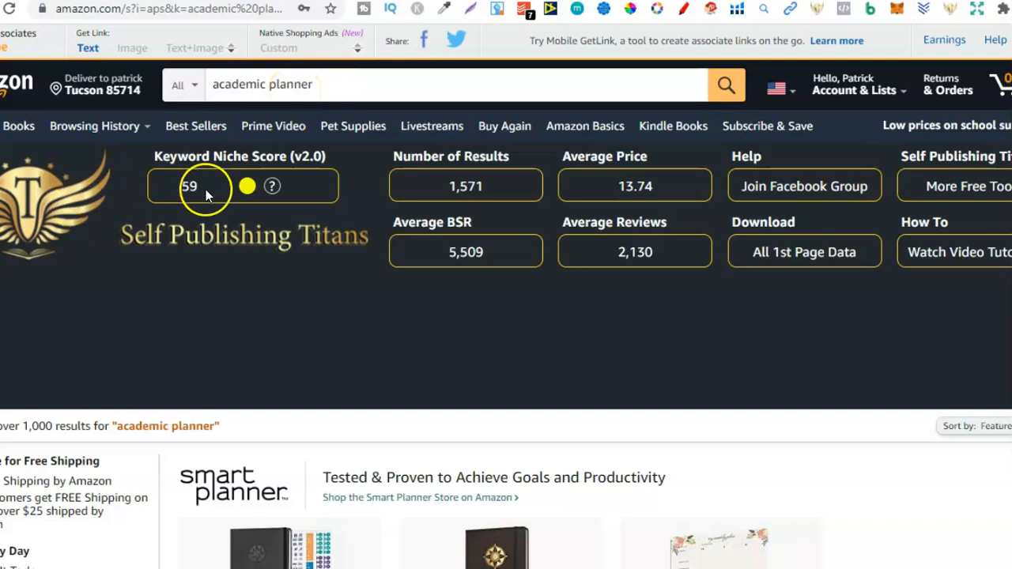
# Switch to the Notepad research list and compare against the "academic planner 2021-2022" entry recorded there
pyautogui.hotkey('alt', 'Tab')
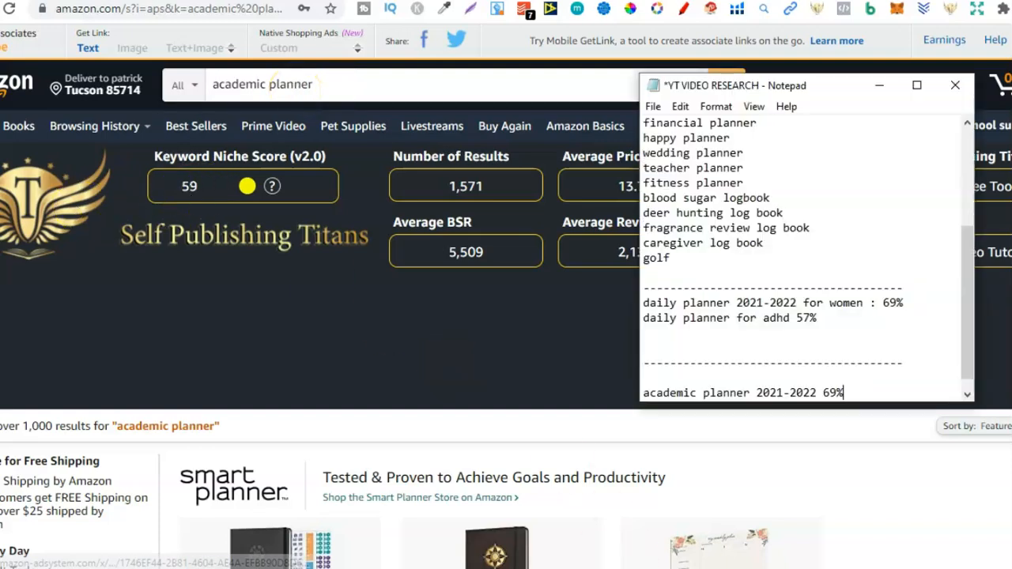
pyautogui.moveTo(846, 392); pyautogui.dragTo(637, 395)
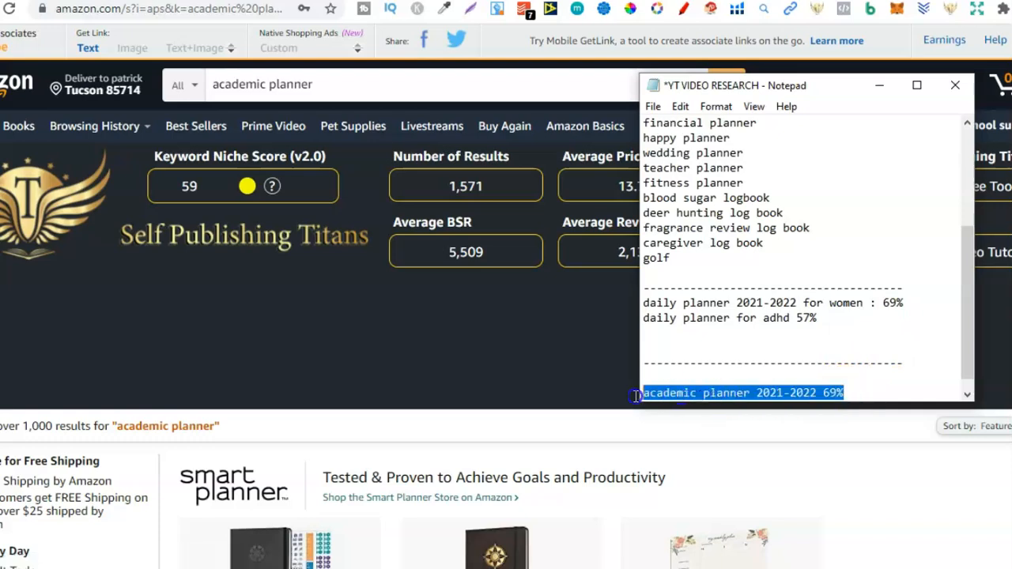
pyautogui.click(876, 383)
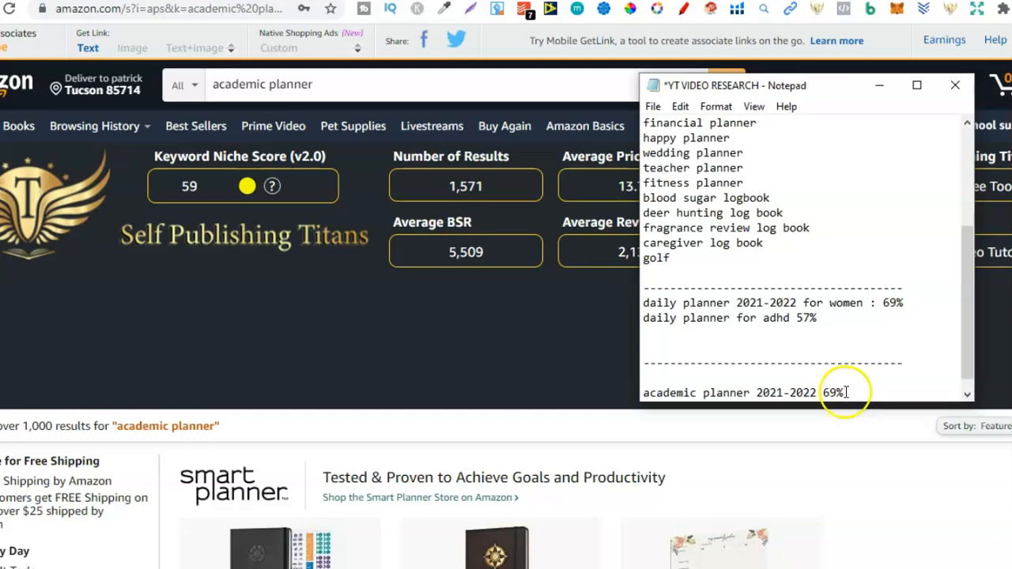
# Return to the Helium 10 Magnet results, check the search volume and trend of "academic planner", and look through the remaining filtered keywords
pyautogui.hotkey('alt', 'Tab')
pyautogui.hotkey('ctrl', 'Tab')
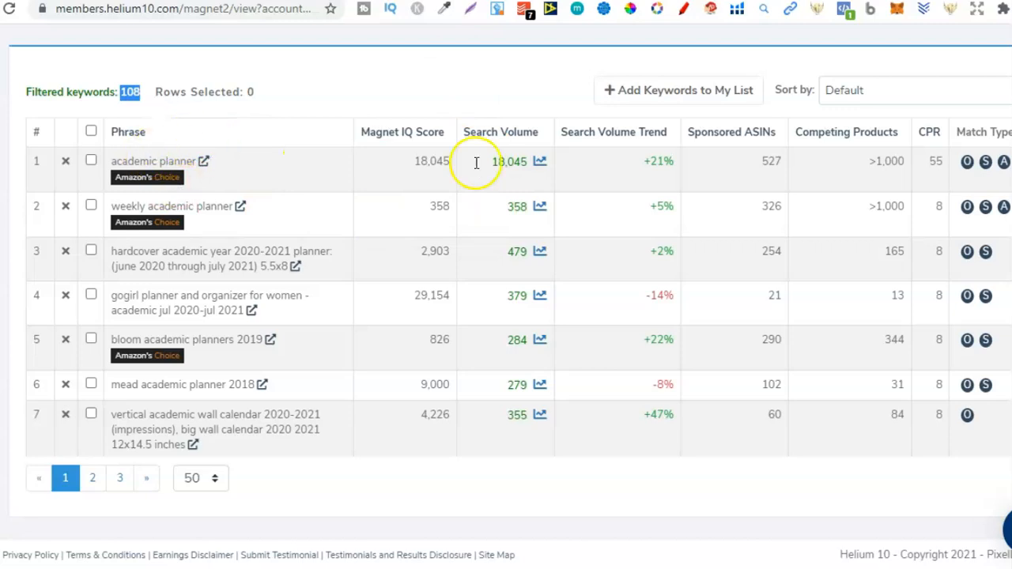
pyautogui.moveTo(491, 162); pyautogui.dragTo(523, 162)
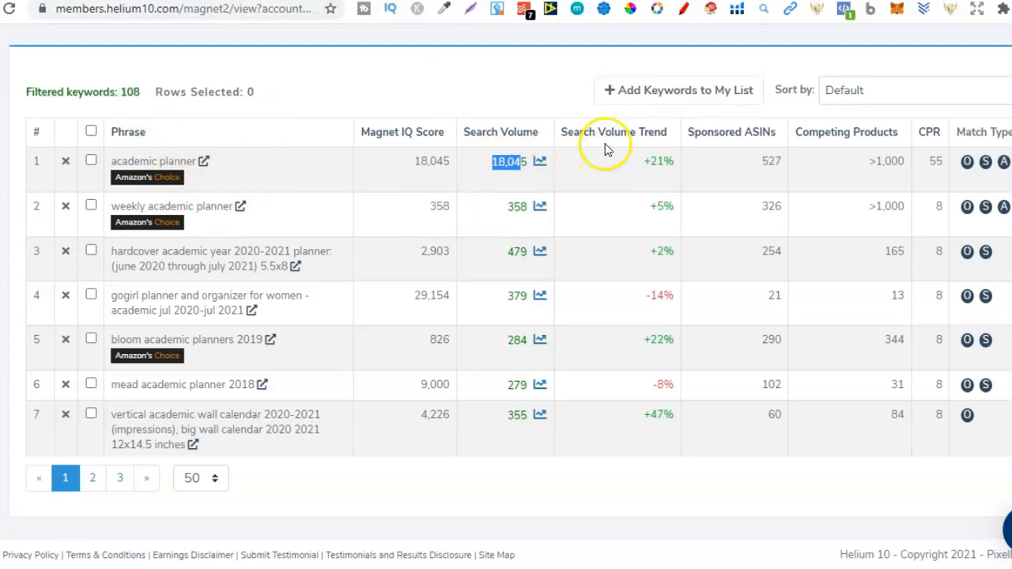
pyautogui.moveTo(648, 163); pyautogui.dragTo(673, 162)
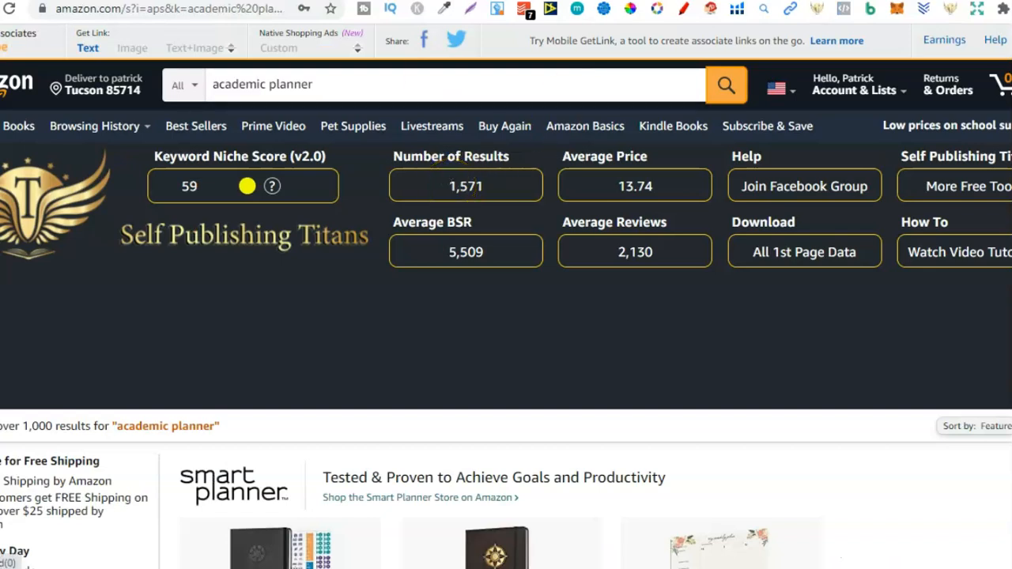
pyautogui.click(357, 1)
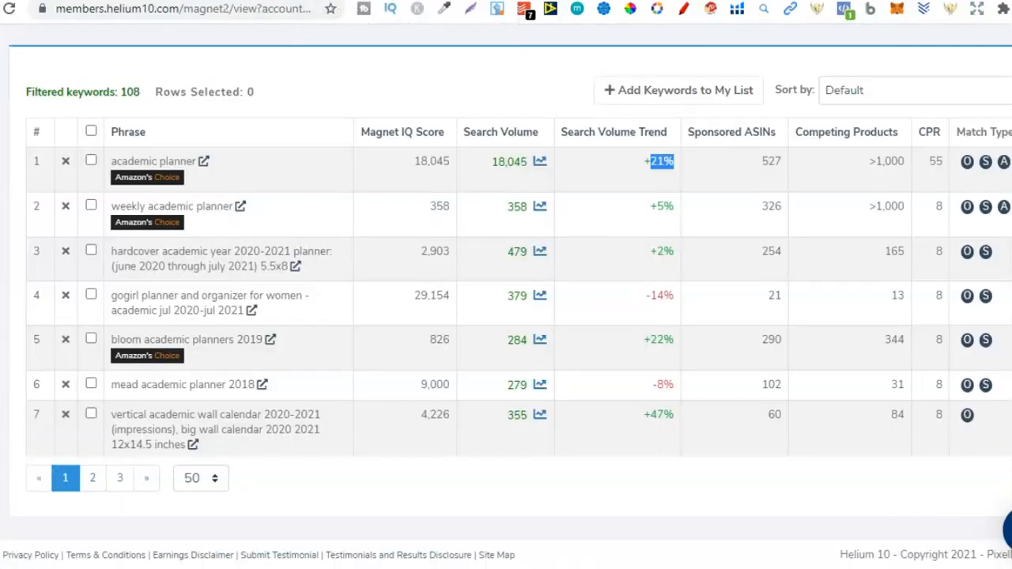
pyautogui.scroll(-1, 520, 301)
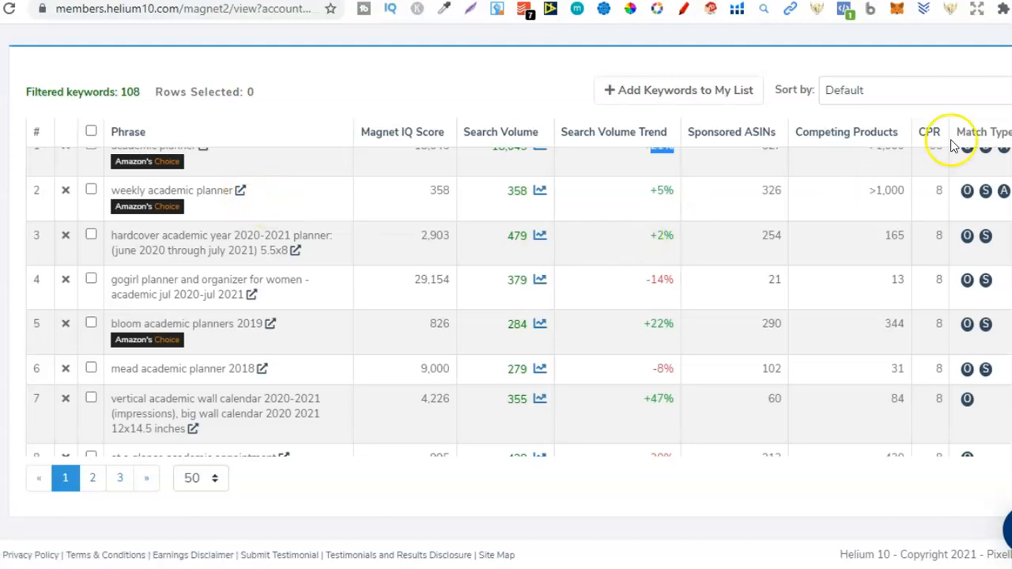
pyautogui.scroll(-5, 519, 301)
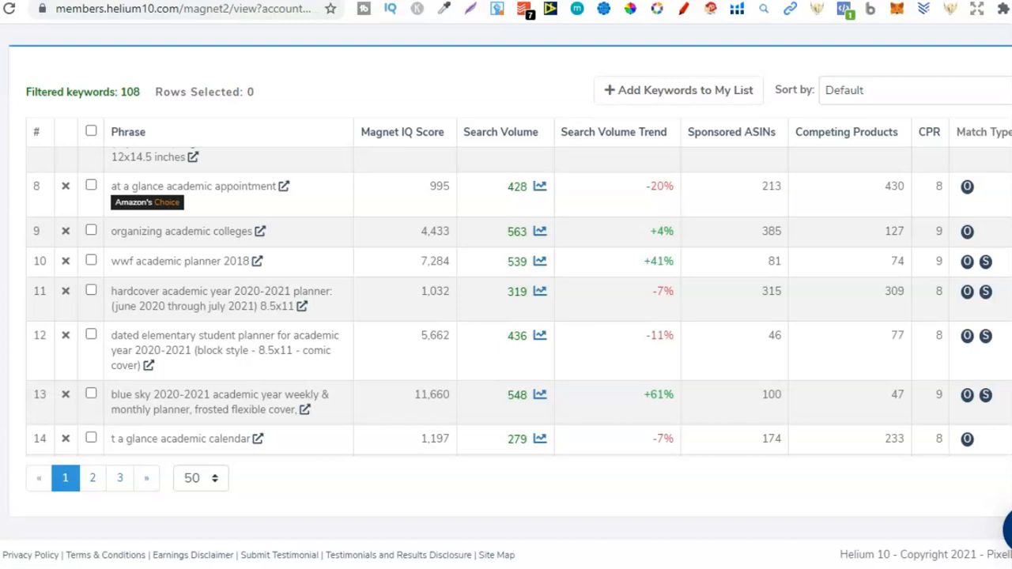
pyautogui.scroll(-5, 520, 301)
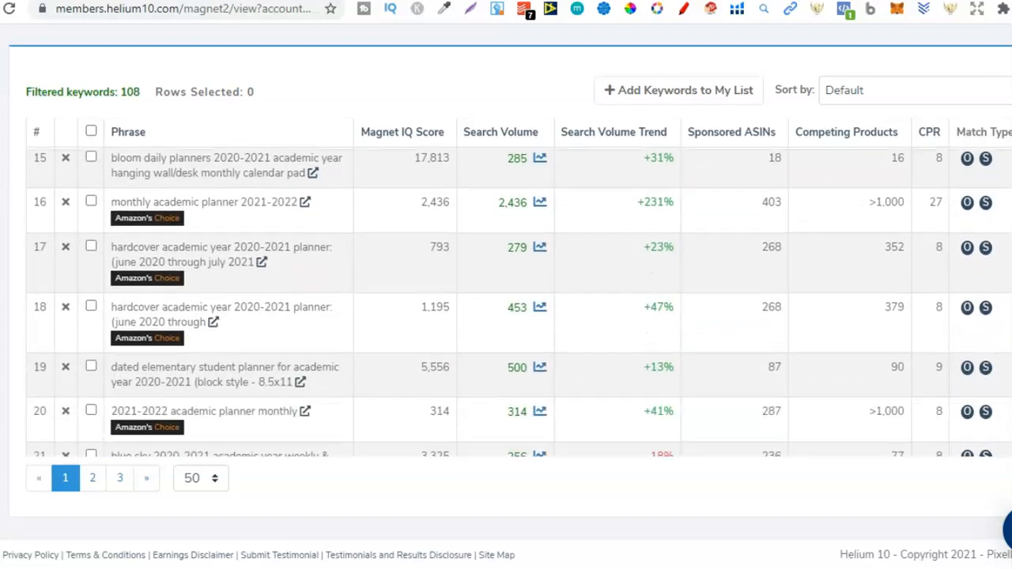
pyautogui.scroll(-1, 520, 301)
pyautogui.scroll(-5, 519, 300)
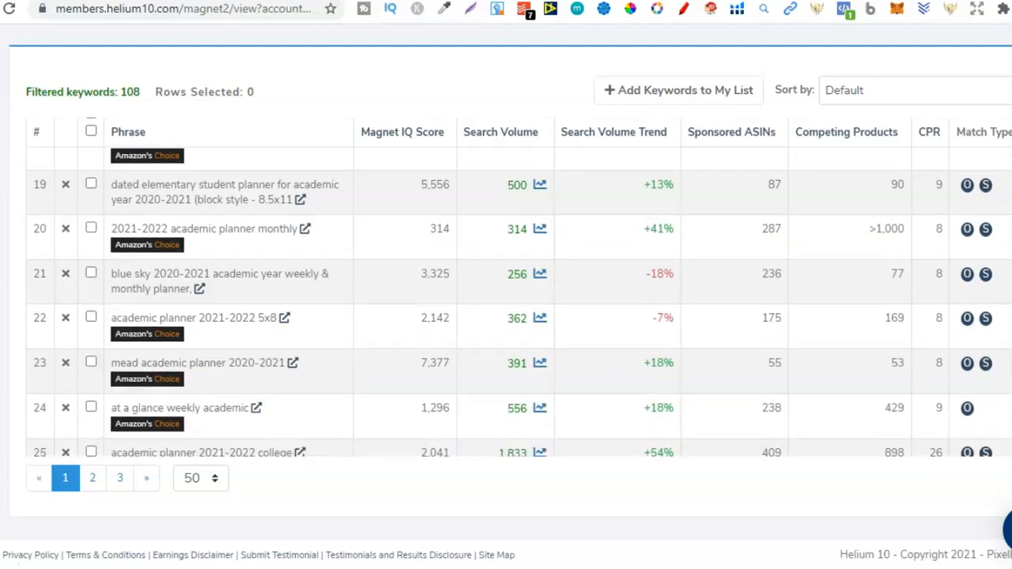
pyautogui.scroll(13, 520, 301)
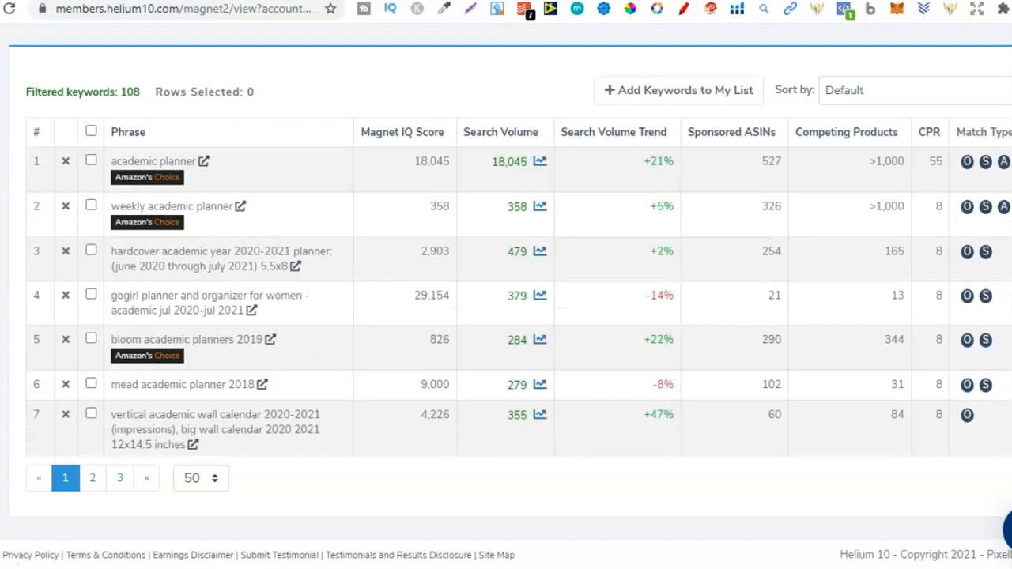
# Set the minimum search volume to 1000 and the maximum competing products to 1000, and apply the filters
pyautogui.scroll(5, 506, 300)
pyautogui.doubleClick(215, 153)
pyautogui.write('1000')
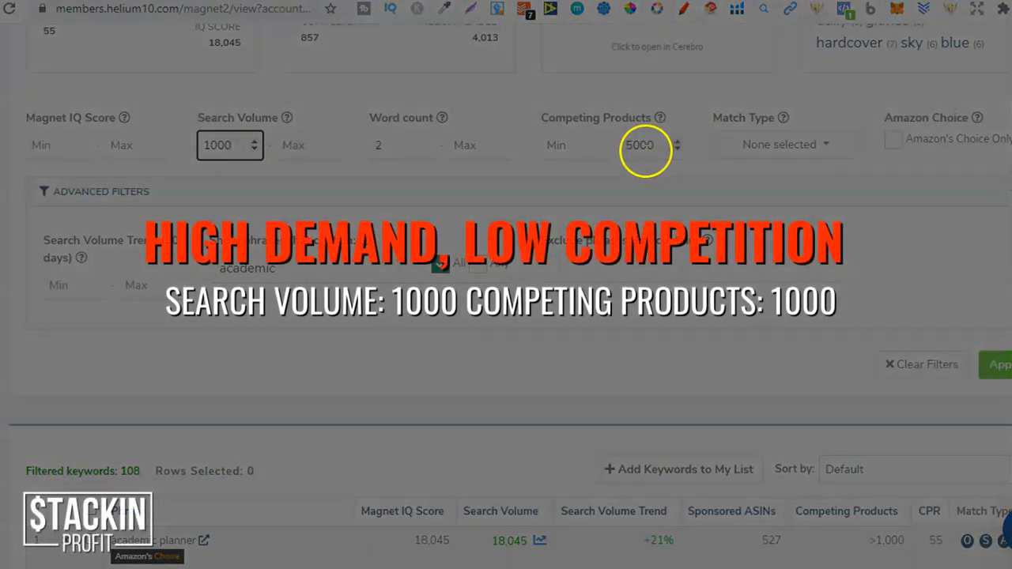
pyautogui.doubleClick(644, 147)
pyautogui.write('10')
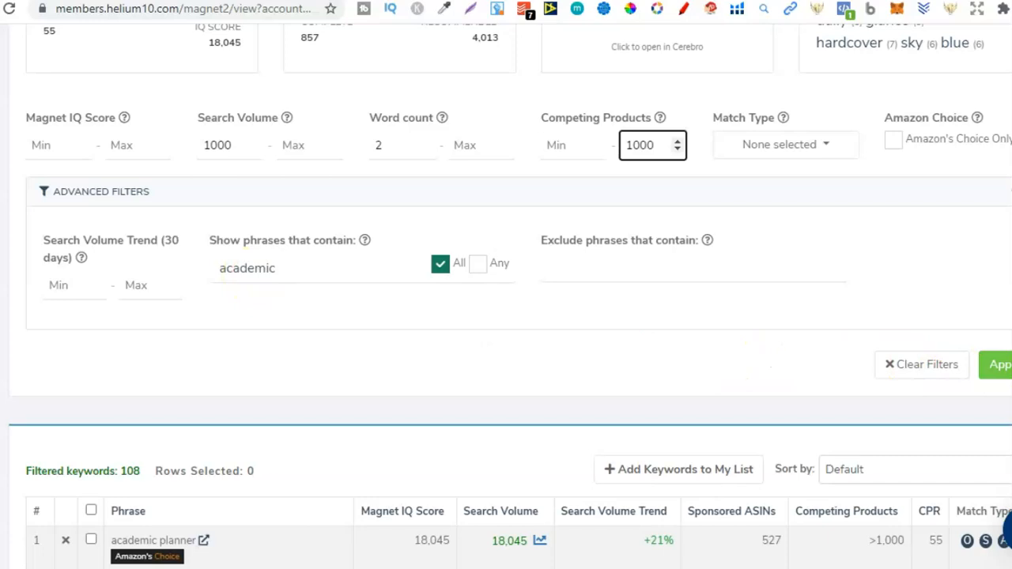
pyautogui.click(998, 365)
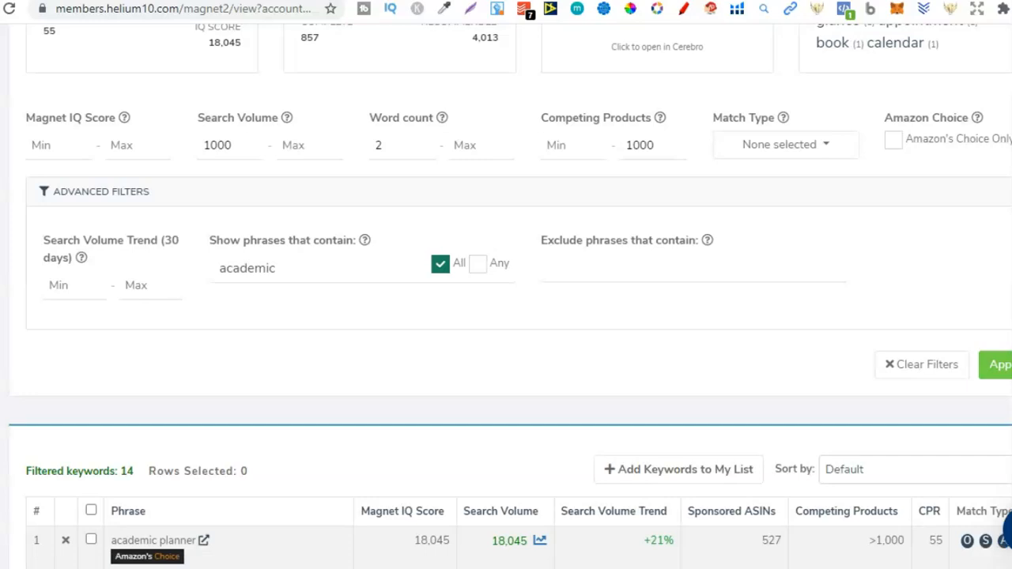
# Check the search volume and competing products of "monthly academic planner 2021-2022" and open its Amazon results to read the niche score
pyautogui.scroll(-5, 506, 316)
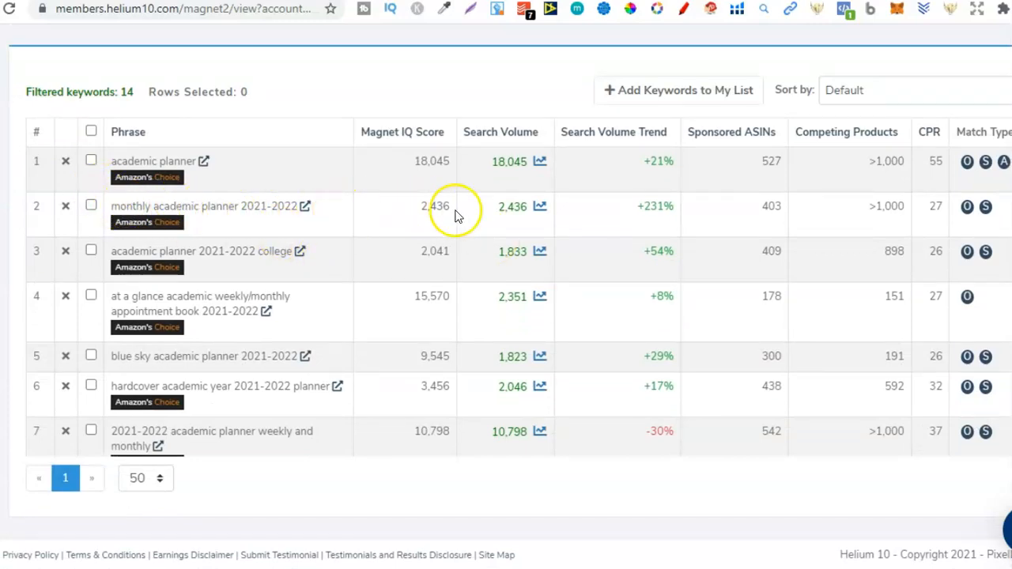
pyautogui.click(498, 210)
pyautogui.moveTo(498, 210); pyautogui.dragTo(523, 208)
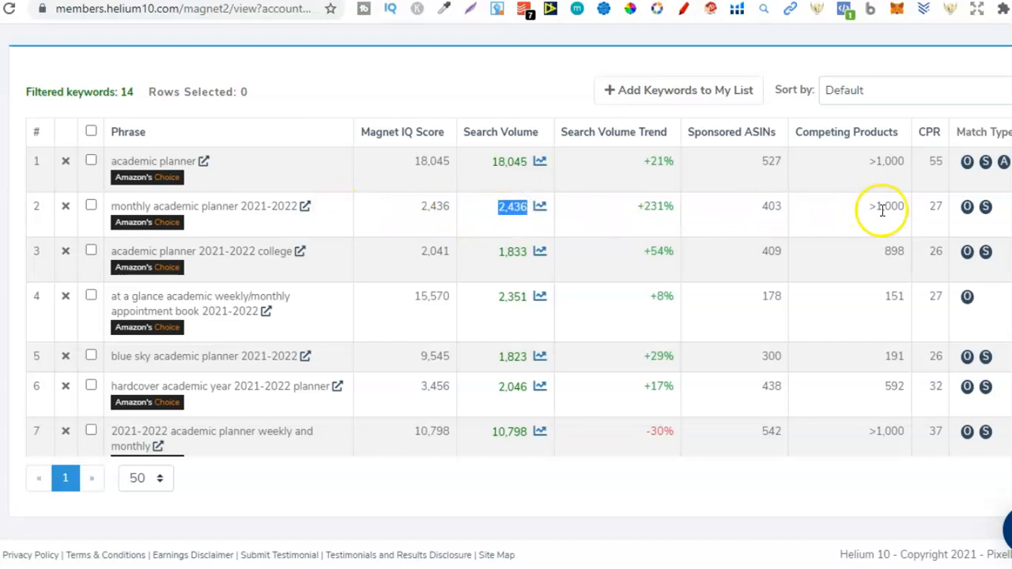
pyautogui.moveTo(875, 208); pyautogui.dragTo(913, 212)
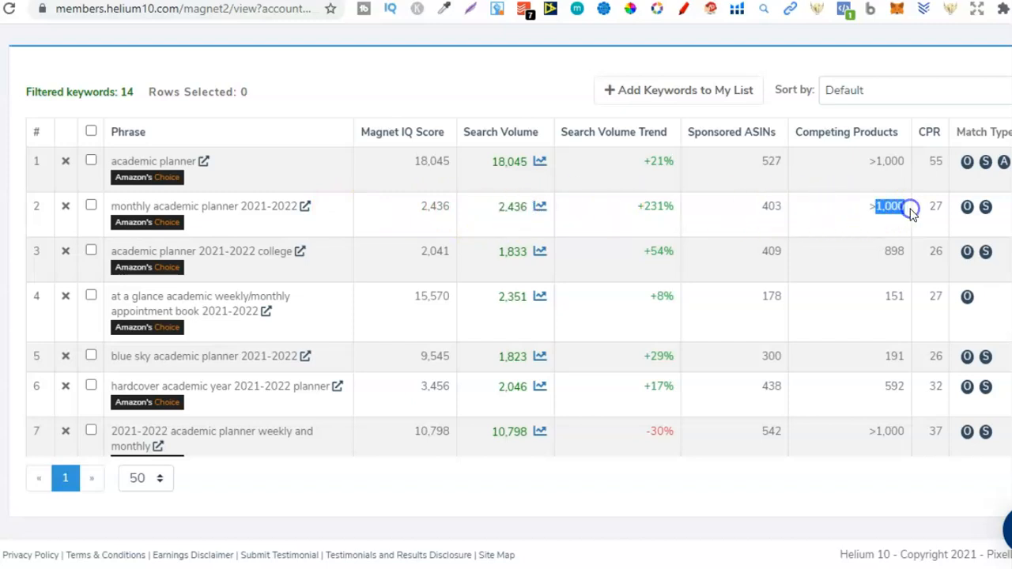
pyautogui.click(304, 206)
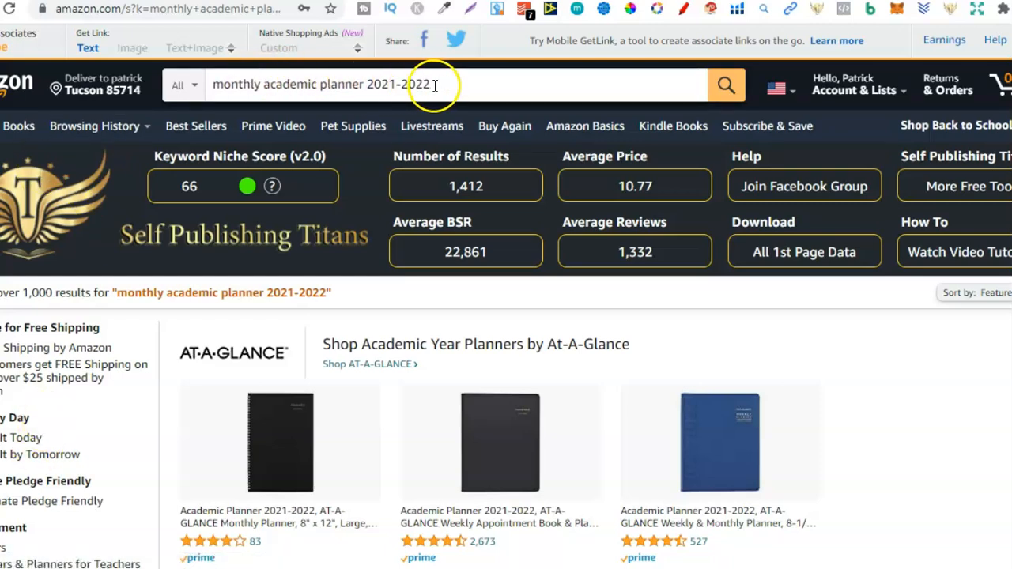
pyautogui.moveTo(202, 186); pyautogui.dragTo(181, 186)
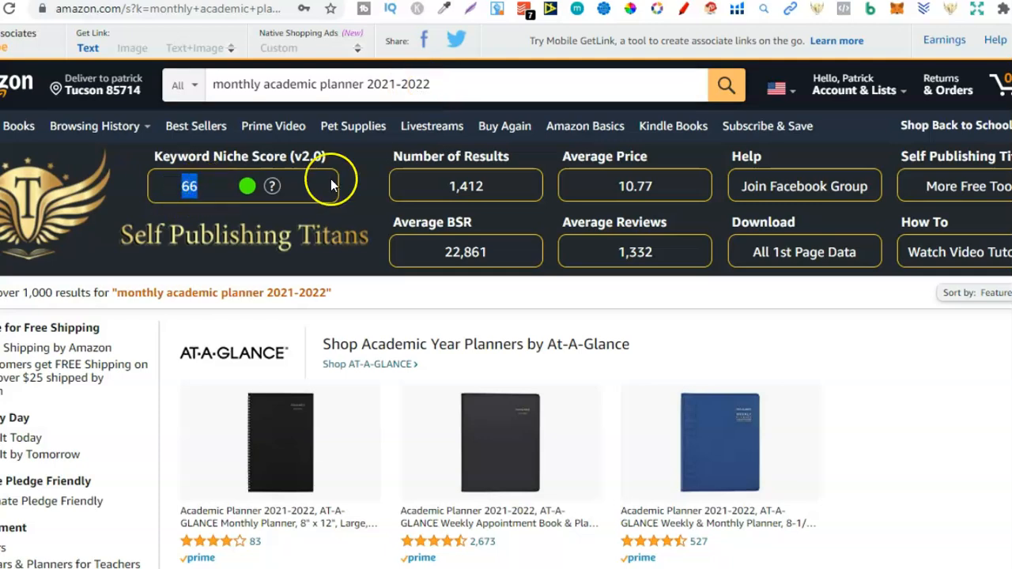
# Check the number of results, average reviews and average BSR for "monthly academic planner 2021-2022" on Amazon
pyautogui.moveTo(484, 187); pyautogui.dragTo(446, 198)
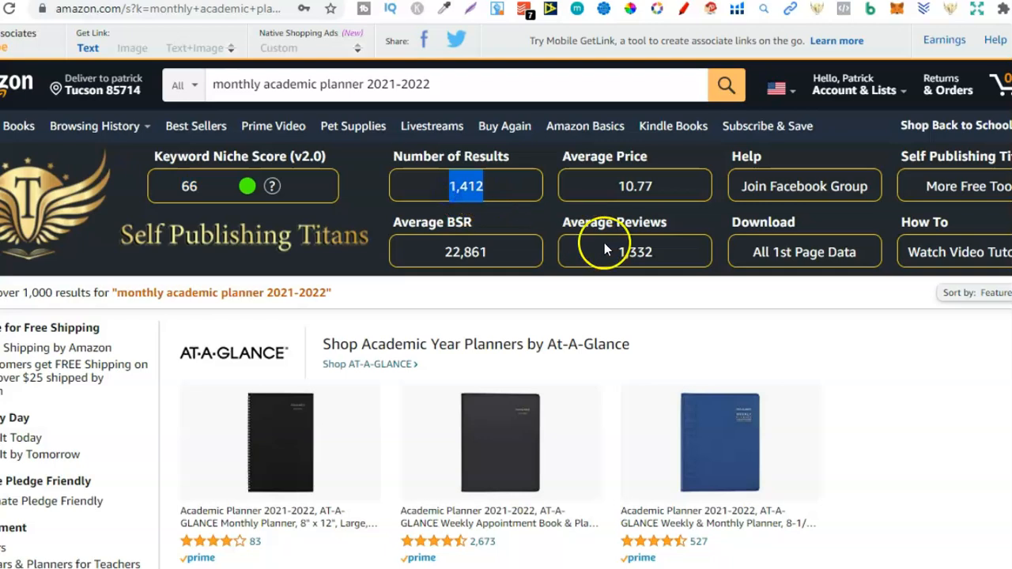
pyautogui.doubleClick(639, 251)
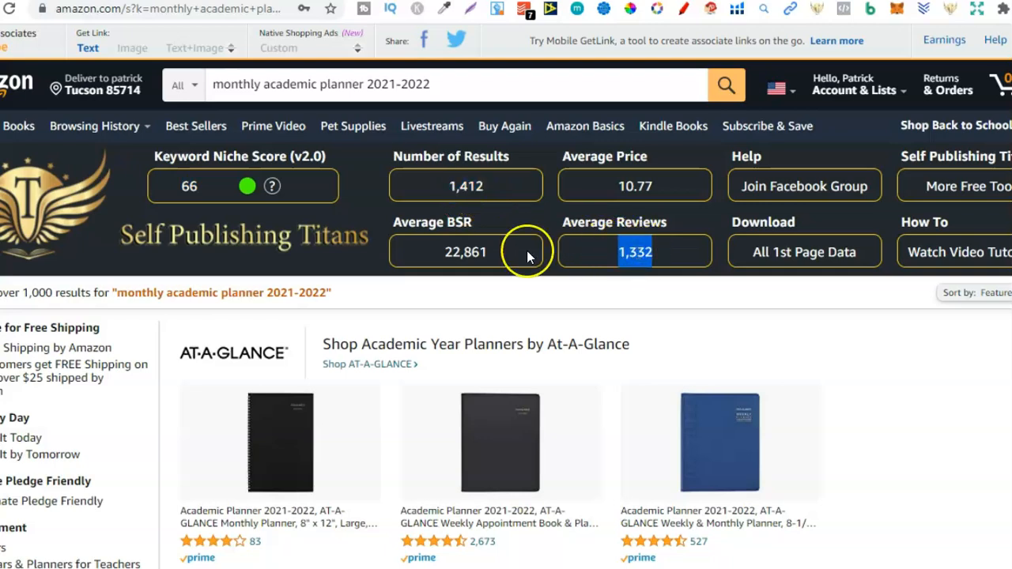
pyautogui.doubleClick(473, 252)
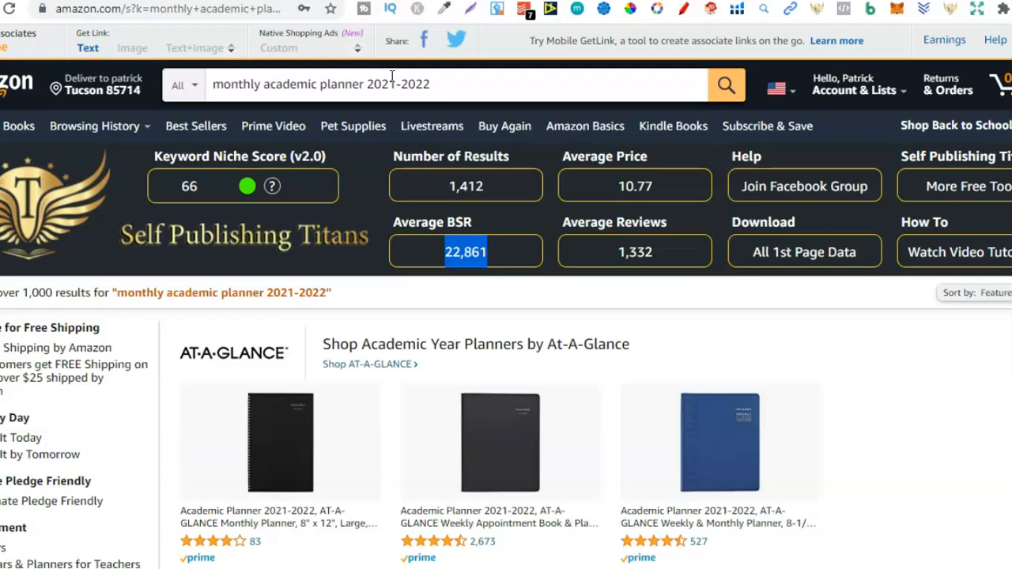
# Return to the Helium 10 Magnet results and look through the filtered academic planner keywords and the search summary
pyautogui.click(427, 1)
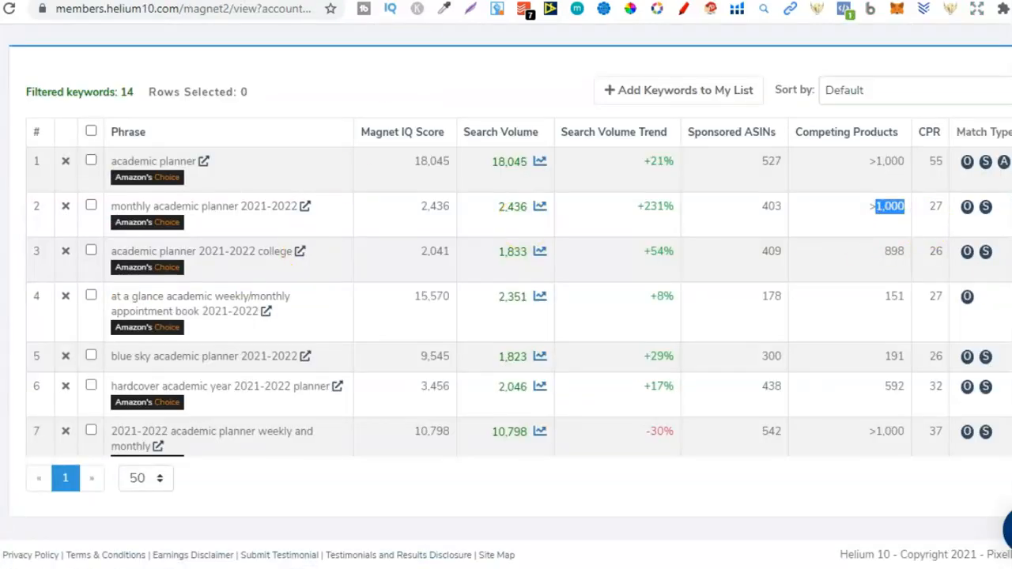
pyautogui.click(890, 207)
pyautogui.scroll(-2, 520, 300)
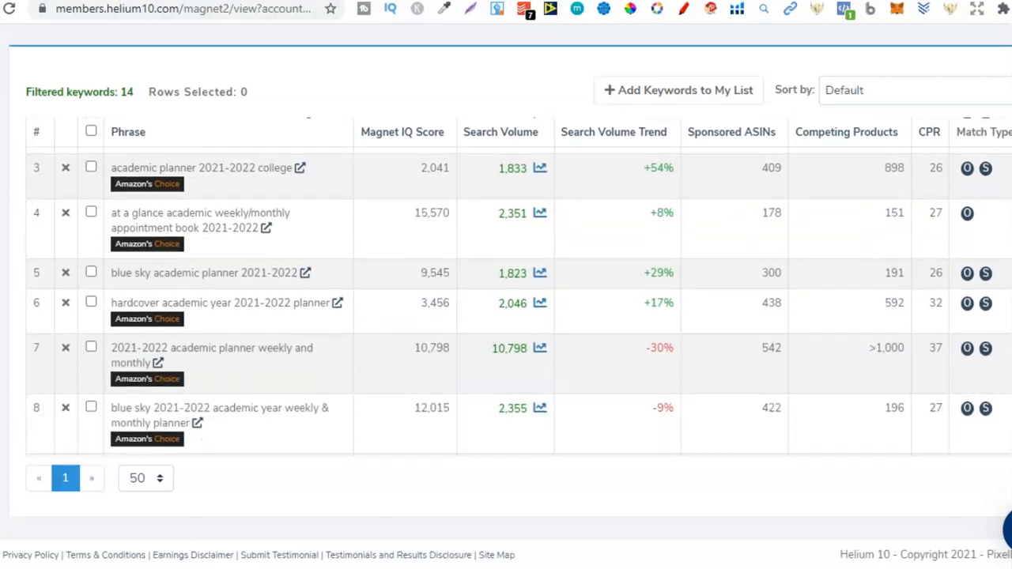
pyautogui.scroll(-2, 519, 300)
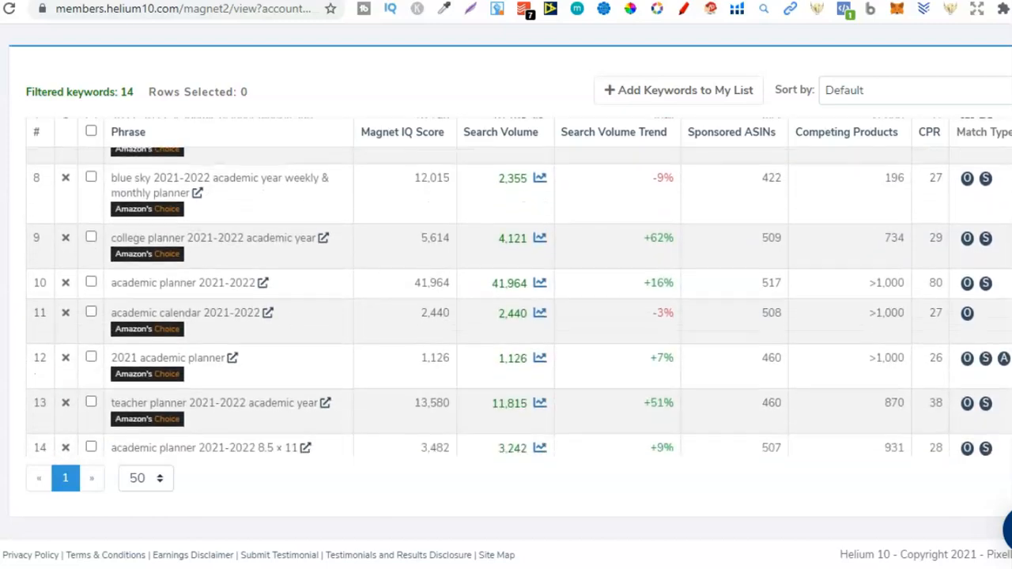
pyautogui.scroll(2, 520, 301)
pyautogui.scroll(2, 520, 300)
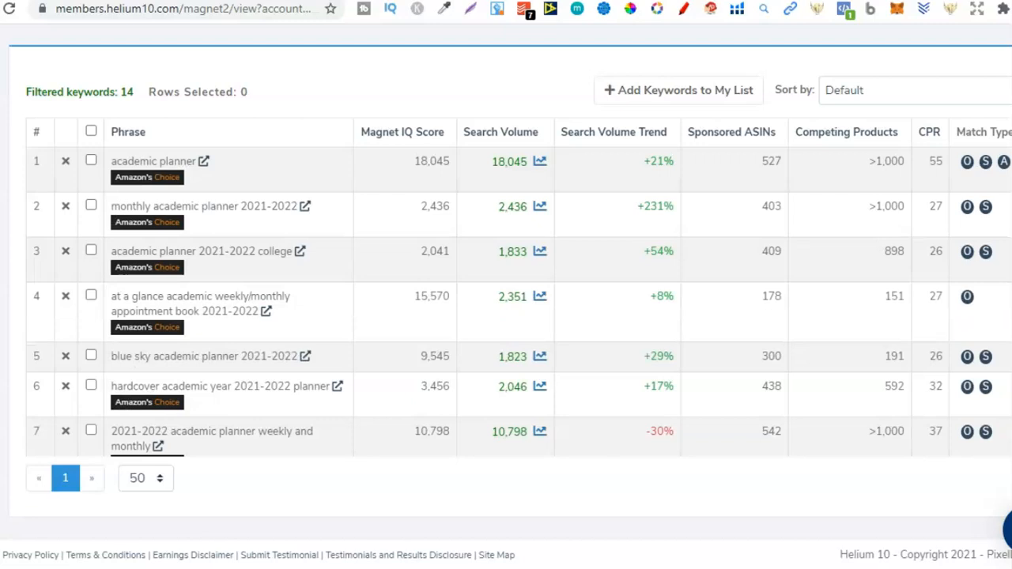
pyautogui.scroll(6, 506, 301)
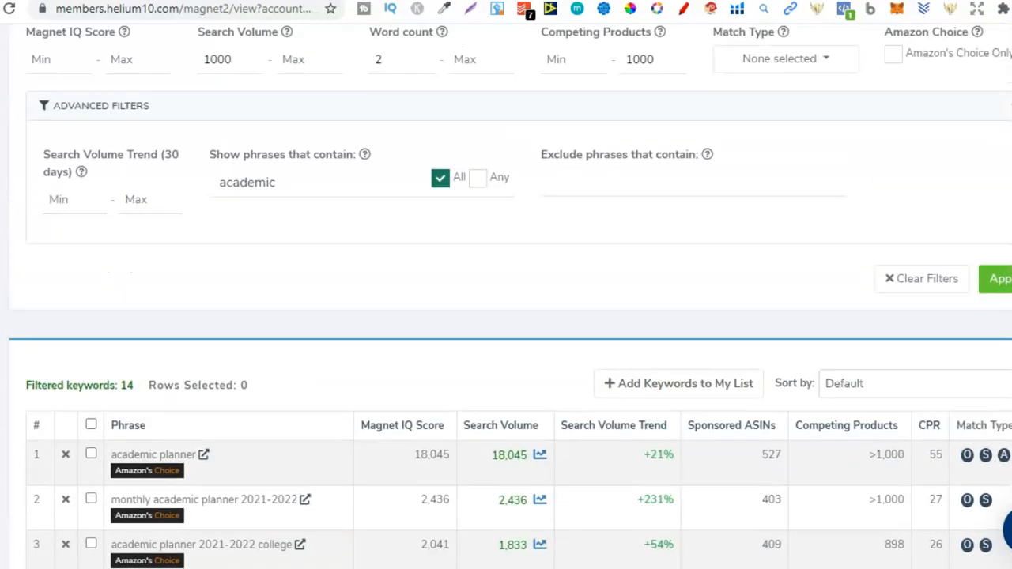
pyautogui.scroll(3, 506, 300)
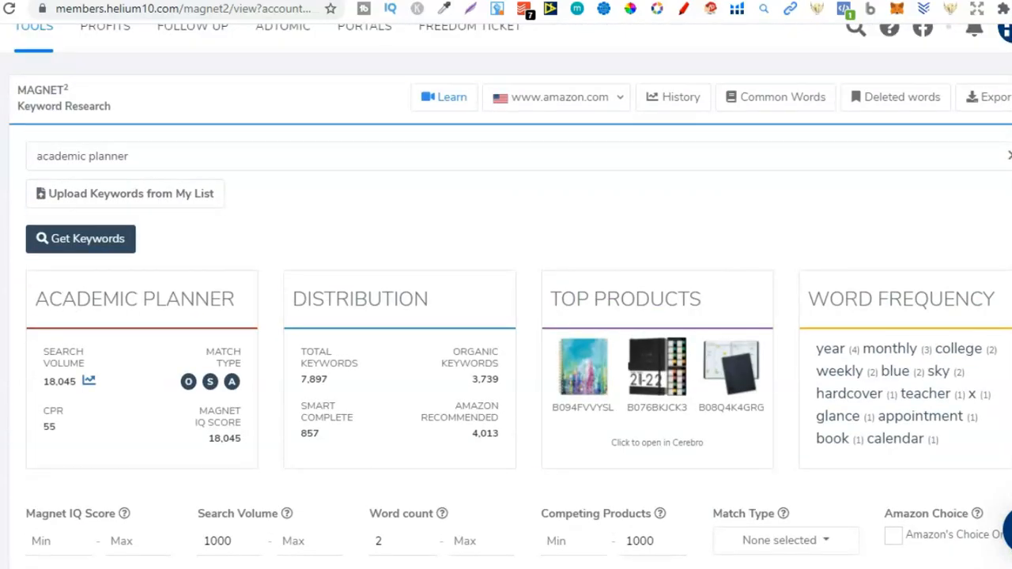
pyautogui.scroll(1, 506, 301)
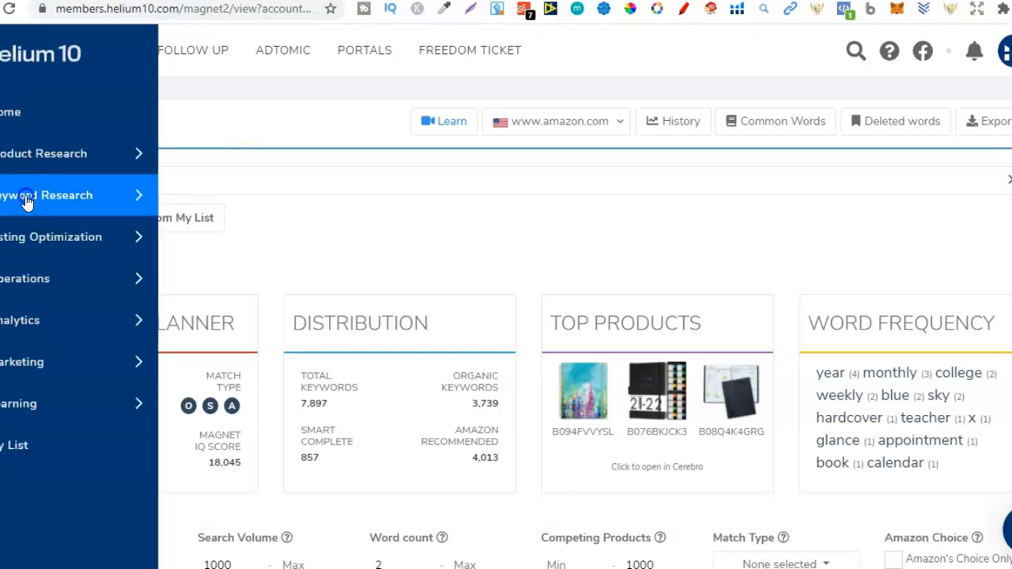
# Open the Cerebro reverse ASIN lookup and copy the ASIN of the floral Day Designer for Blue Sky planner from the Amazon results
pyautogui.click(27, 198)
pyautogui.click(73, 252)
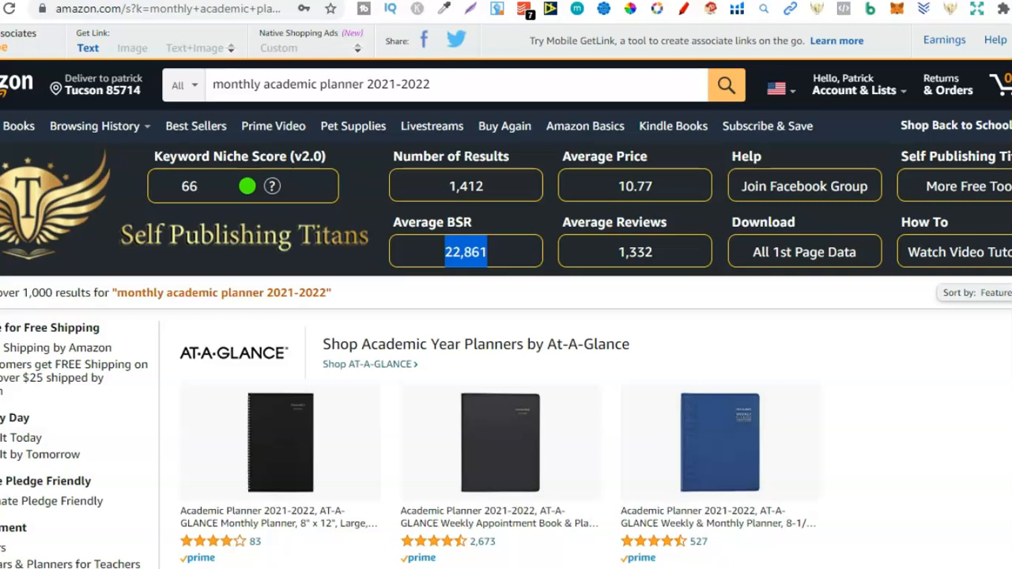
pyautogui.scroll(-15, 506, 316)
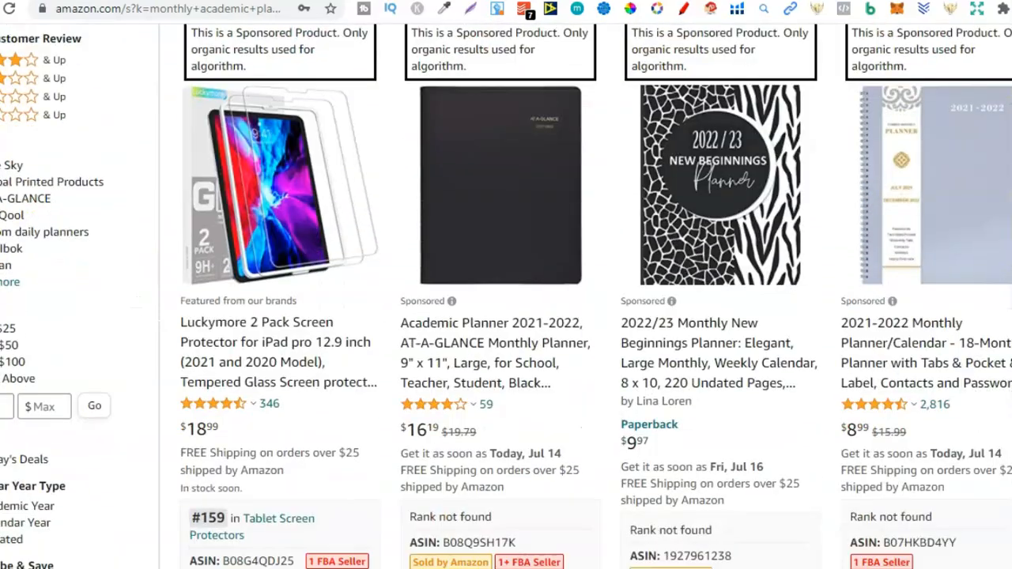
pyautogui.scroll(-3, 506, 316)
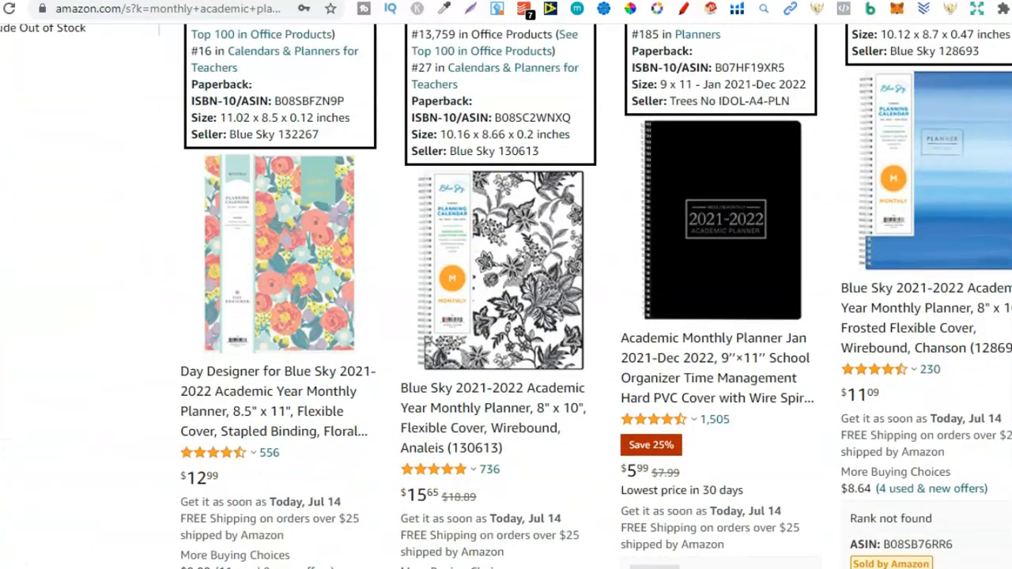
pyautogui.scroll(-4, 506, 317)
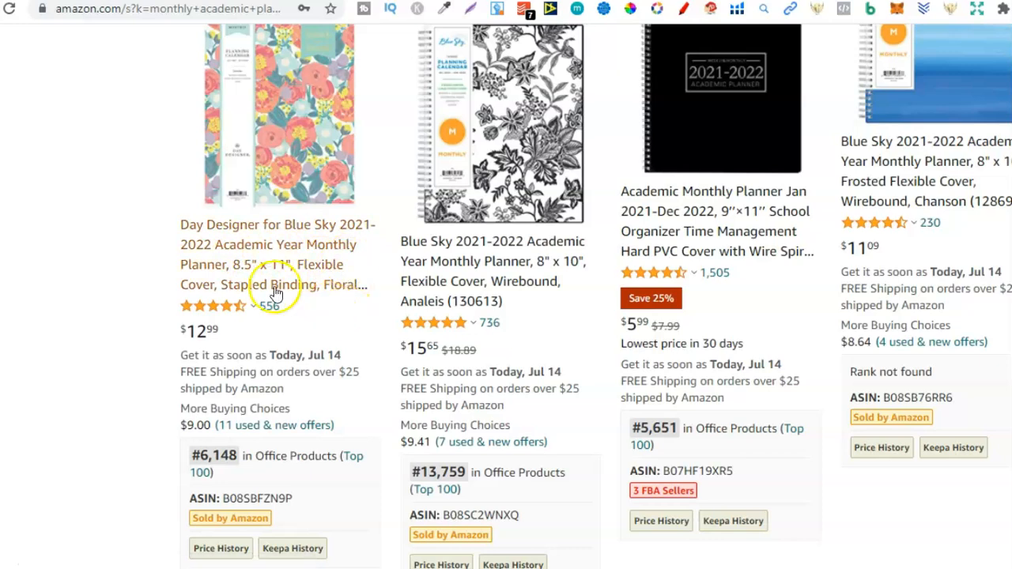
pyautogui.click(273, 498)
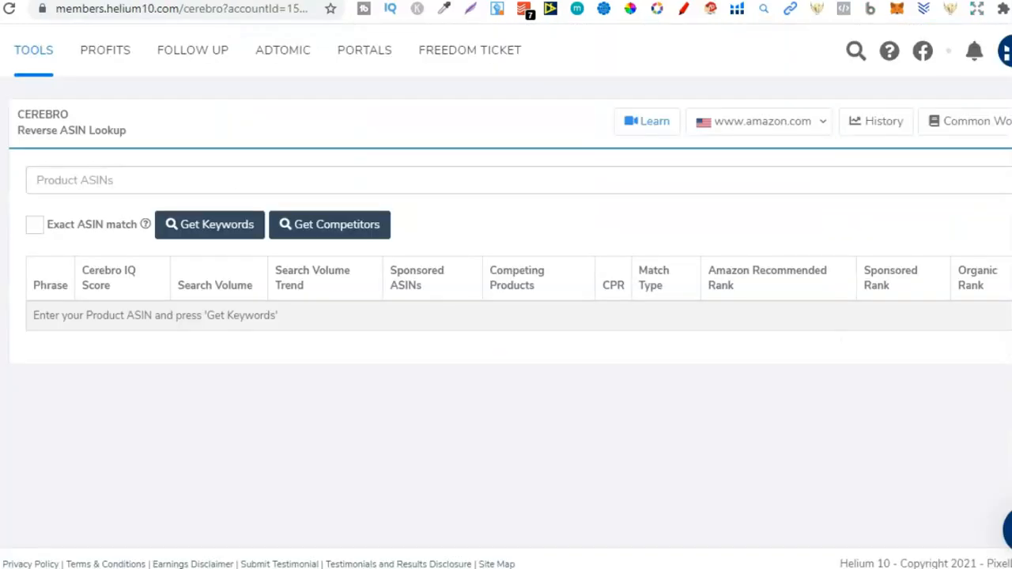
# Enter the ASIN B08SBFZN9P in Cerebro and get its keywords
pyautogui.click(228, 184)
pyautogui.rightClick(229, 185)
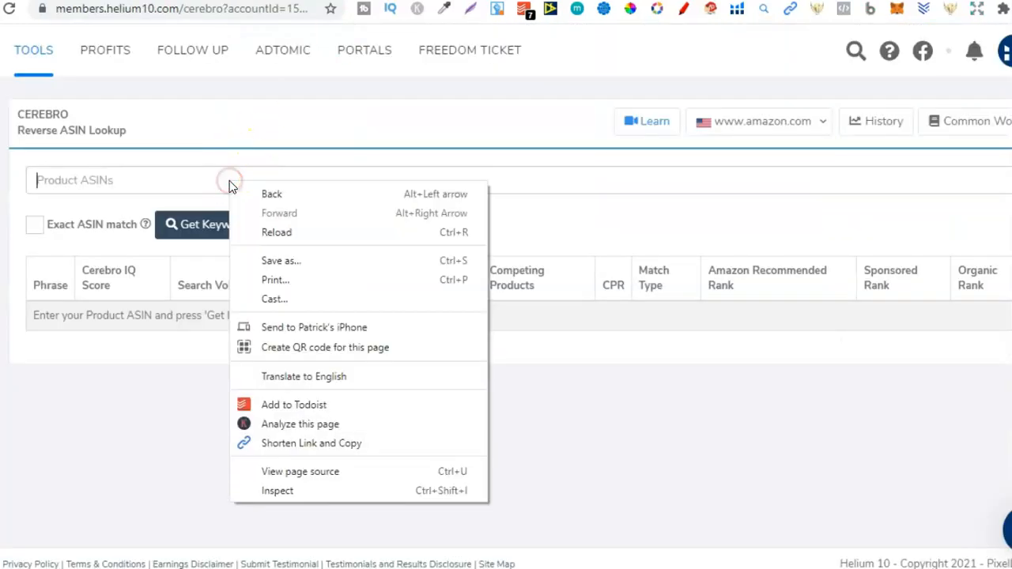
pyautogui.click(117, 186)
pyautogui.rightClick(116, 185)
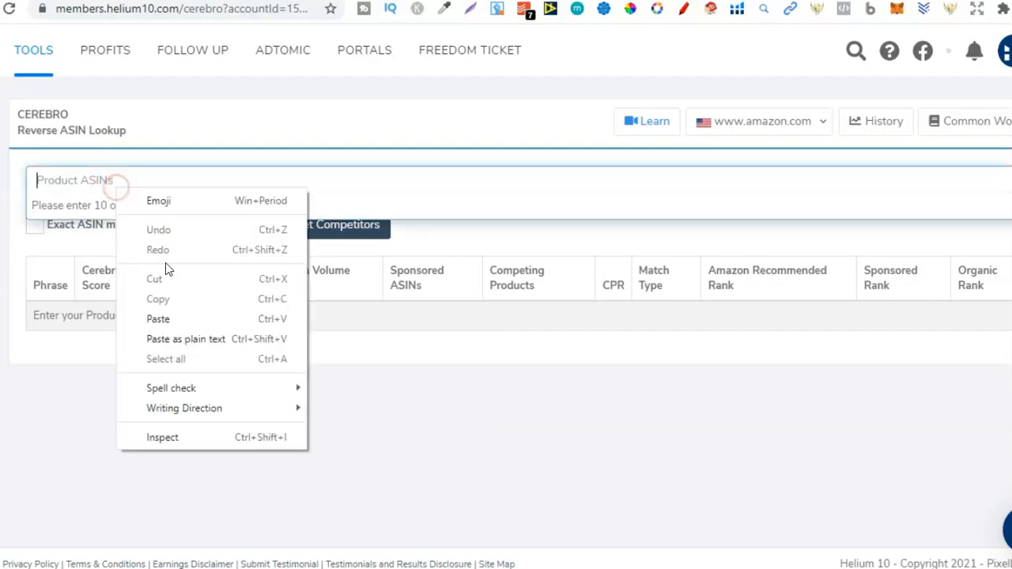
pyautogui.click(158, 319)
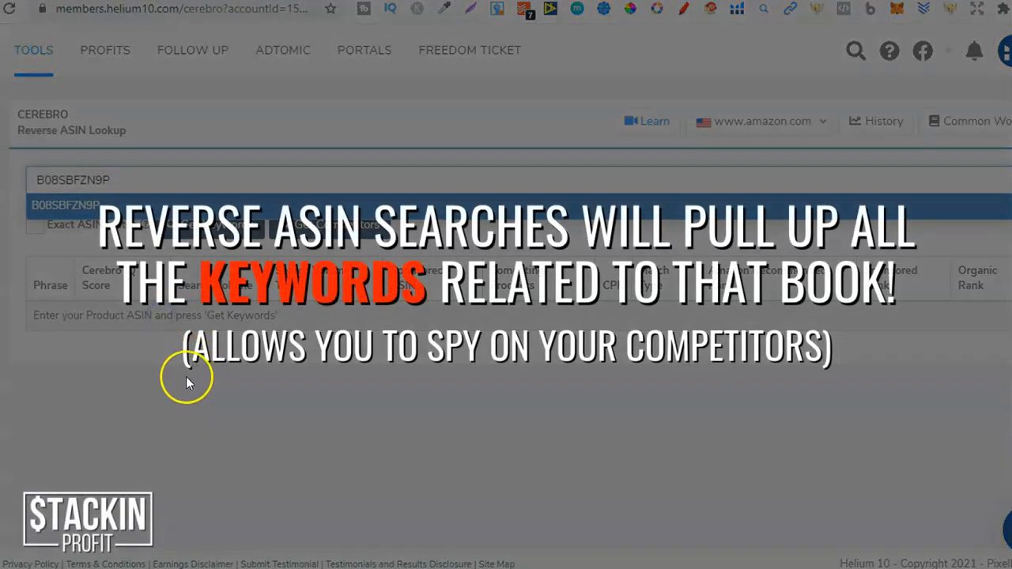
pyautogui.click(85, 207)
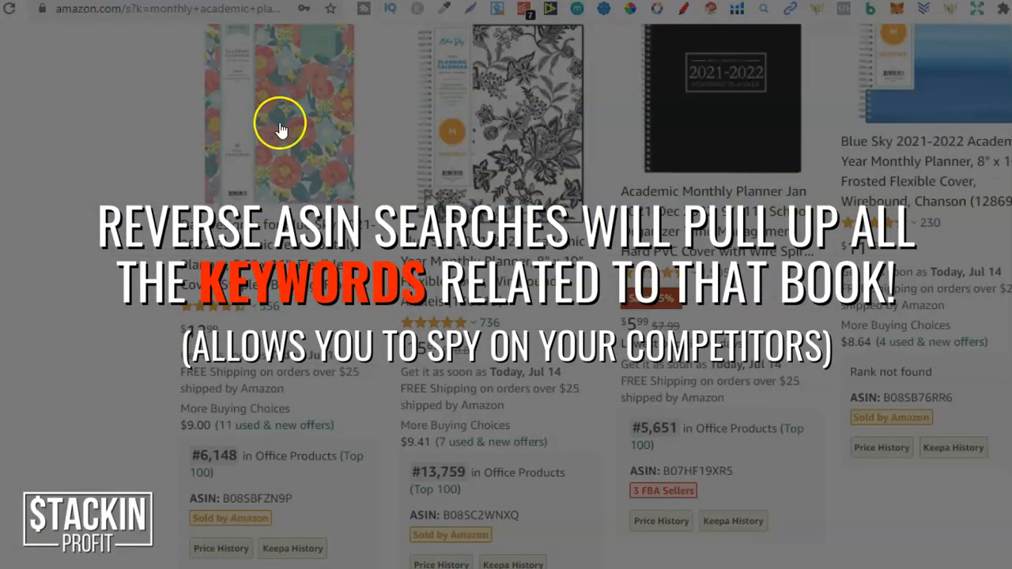
pyautogui.moveTo(224, 153)
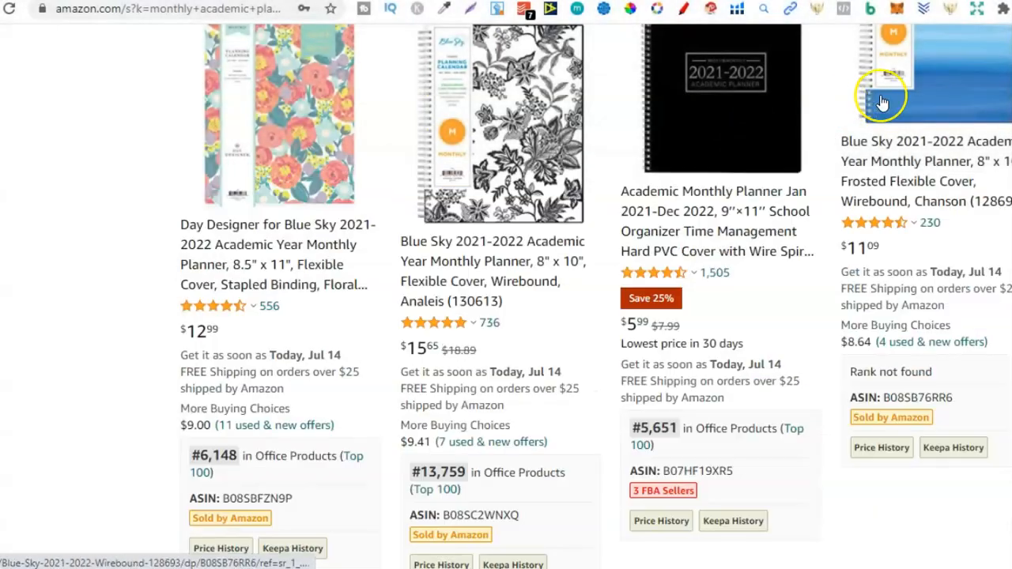
pyautogui.moveTo(522, 142)
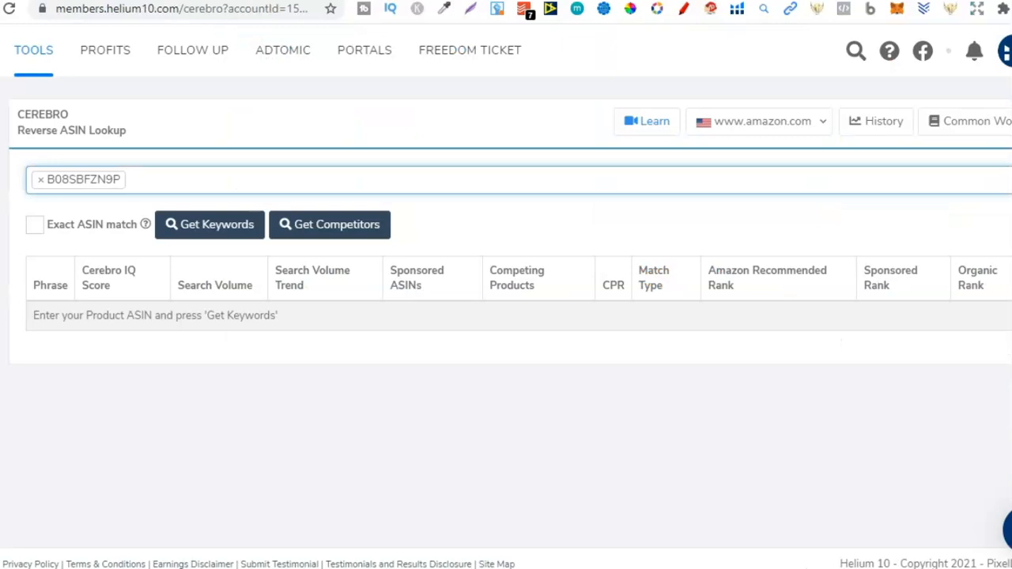
pyautogui.click(189, 226)
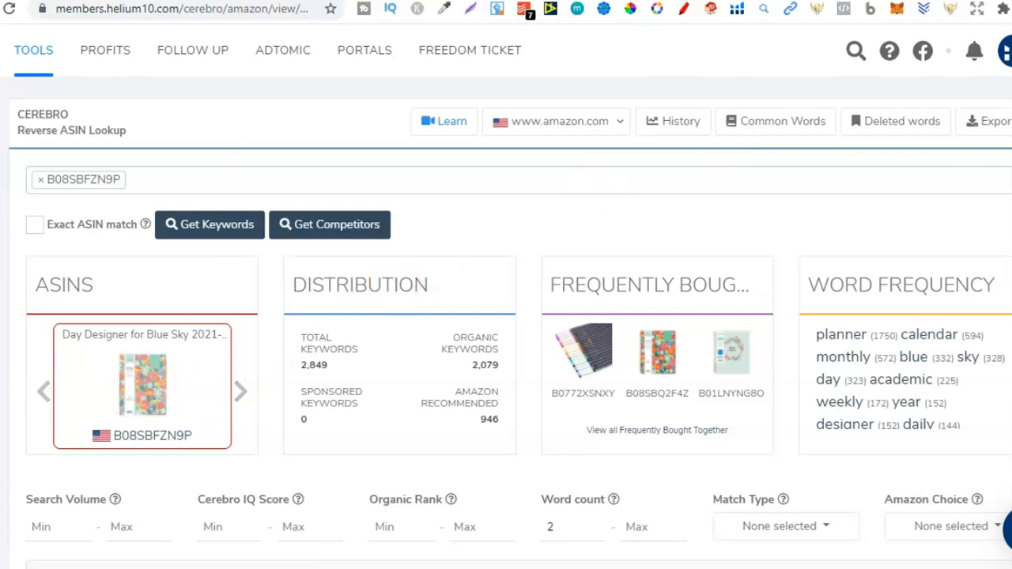
# Compare the Cerebro results with the planner's Amazon listing, checking its sales rank, total keywords and the keyword table
pyautogui.hotkey('ctrl', 'shift', 'Tab')
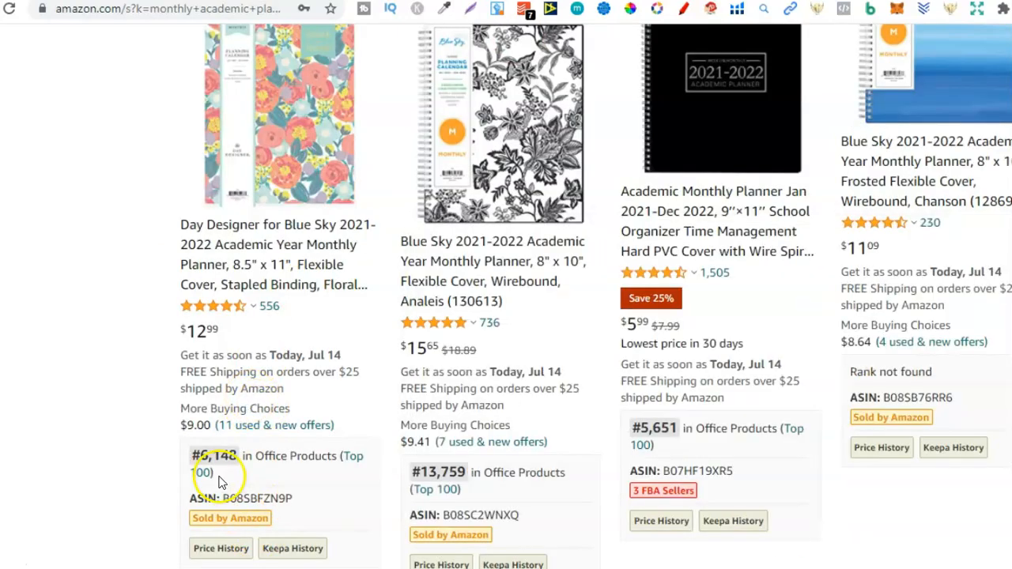
pyautogui.hotkey('ctrl', 'Tab')
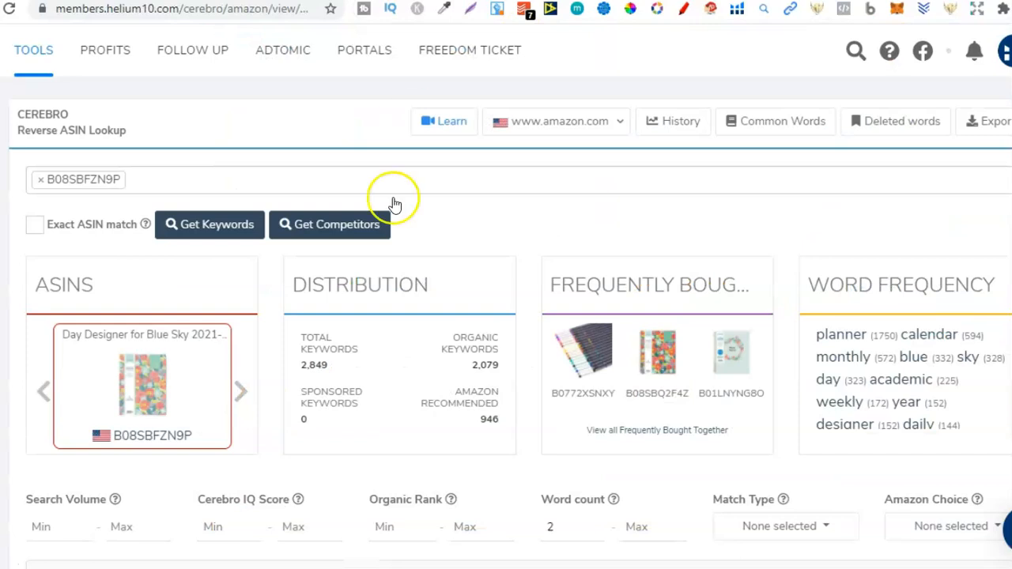
pyautogui.moveTo(306, 368); pyautogui.dragTo(328, 366)
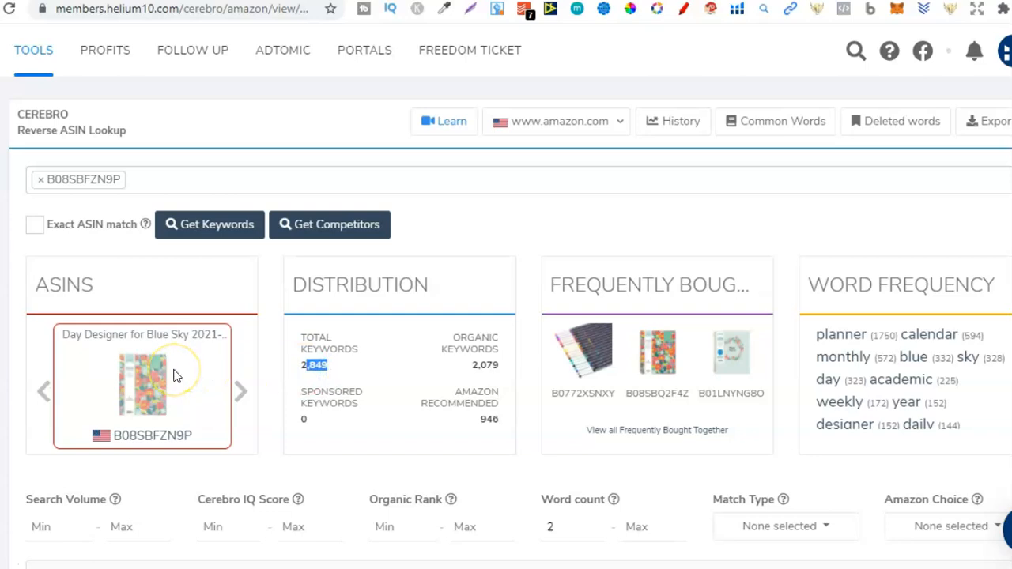
pyautogui.scroll(-8, 506, 317)
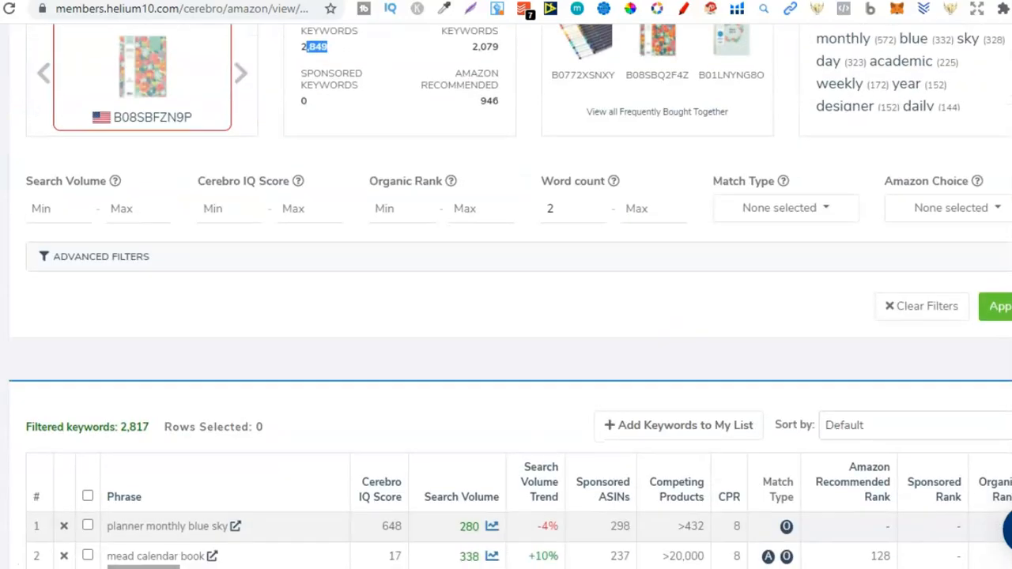
pyautogui.scroll(-1, 506, 316)
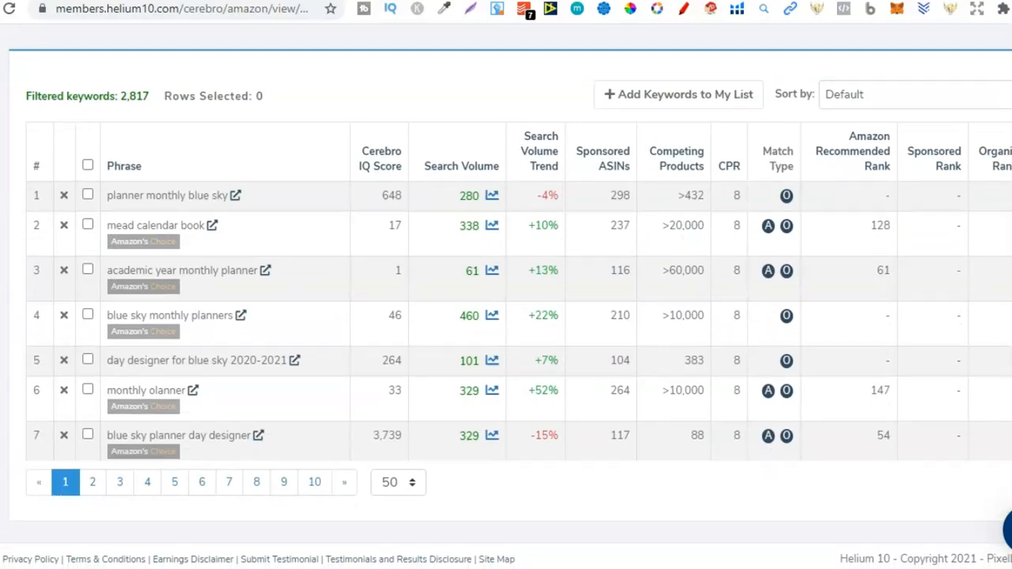
pyautogui.scroll(1, 506, 317)
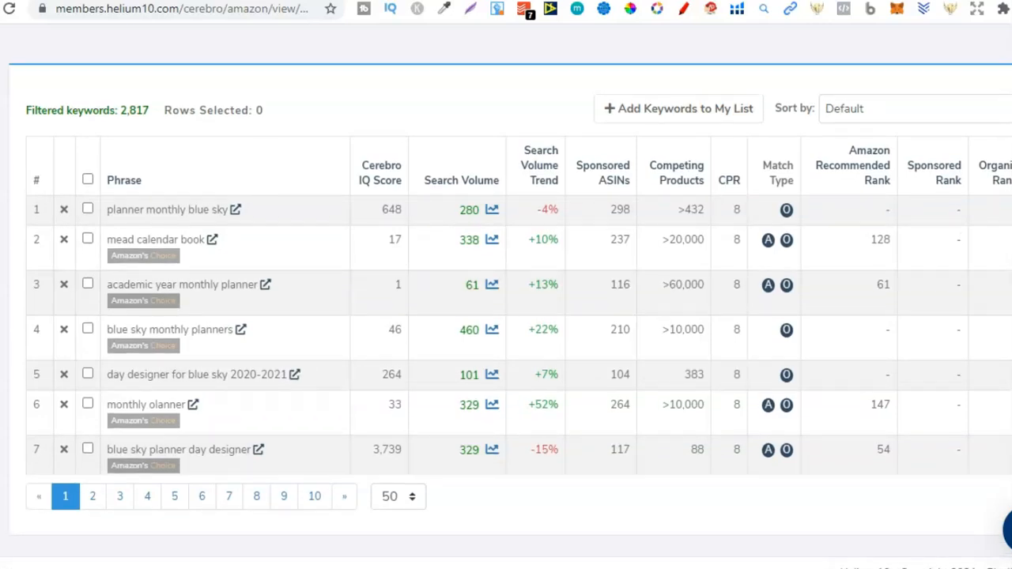
pyautogui.scroll(1, 506, 316)
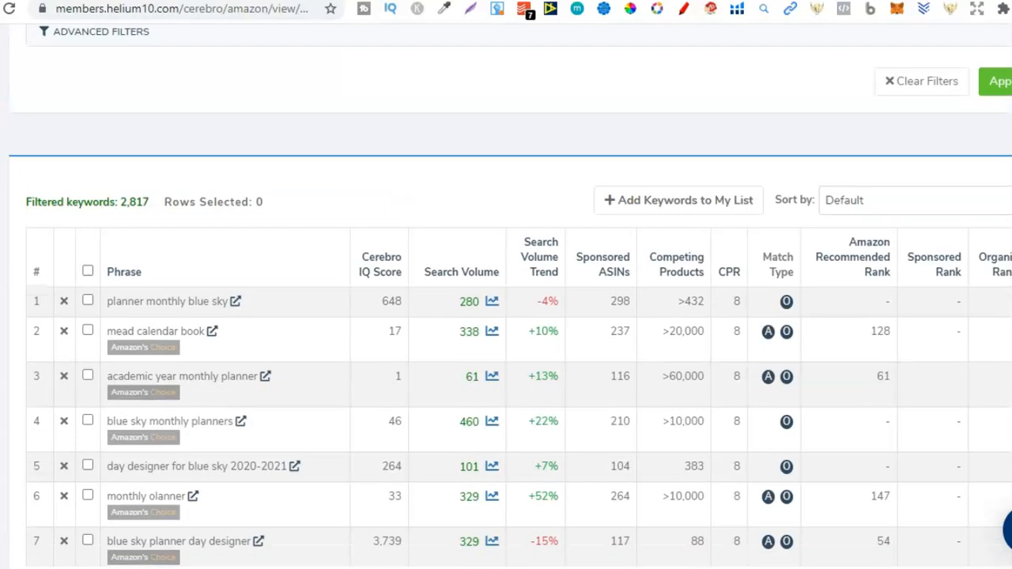
# Look over the competing planners on Amazon, then review the Cerebro keyword list and its available filters
pyautogui.hotkey('ctrl', 'shift', 'Tab')
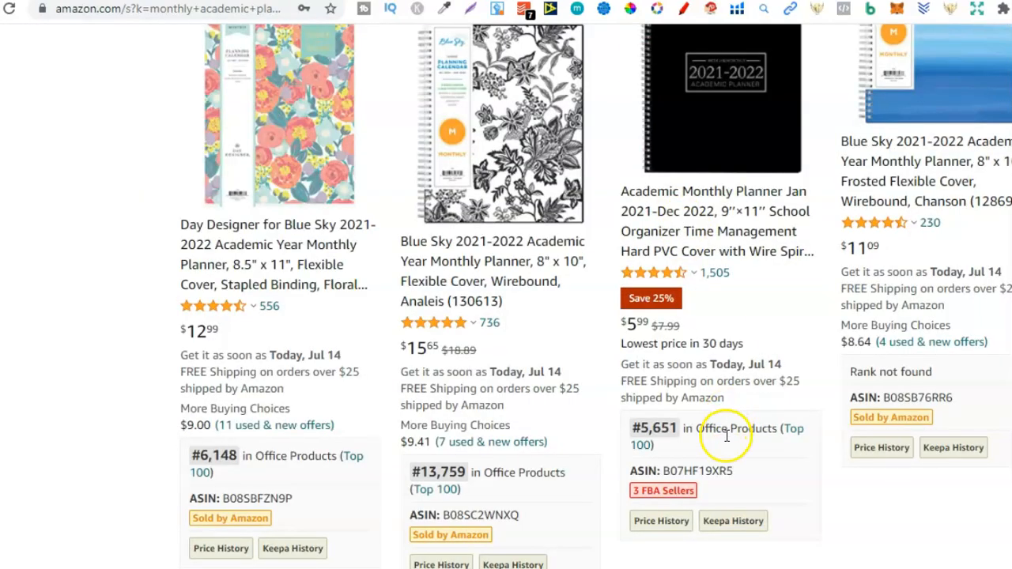
pyautogui.scroll(-2, 506, 316)
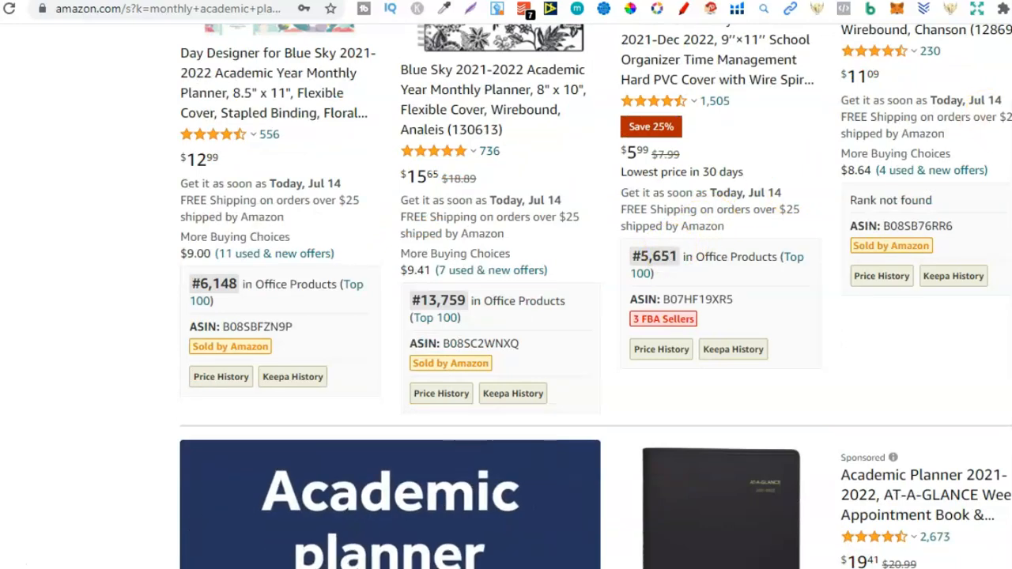
pyautogui.scroll(10, 506, 317)
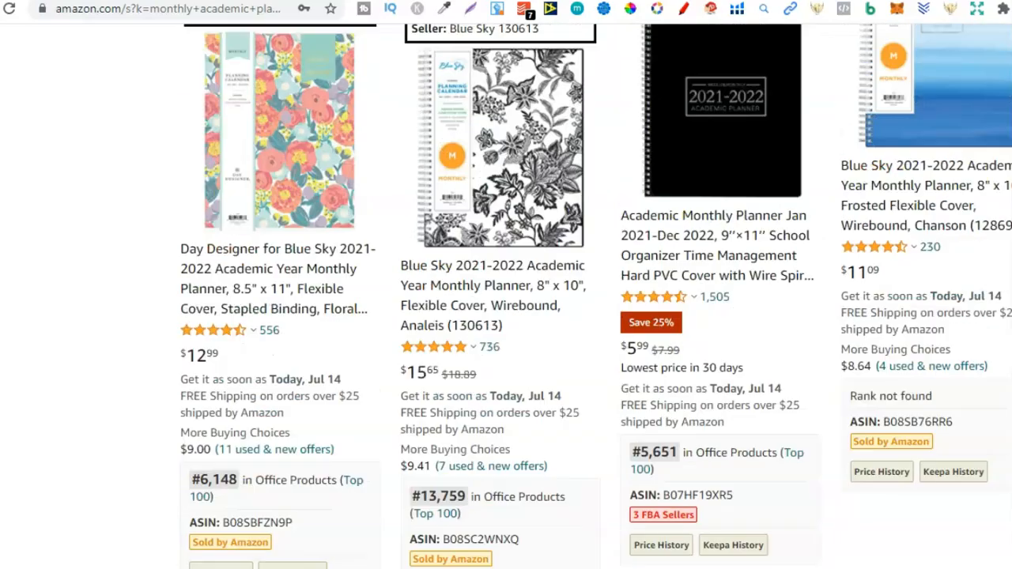
pyautogui.hotkey('ctrl', 'shift', 'Tab')
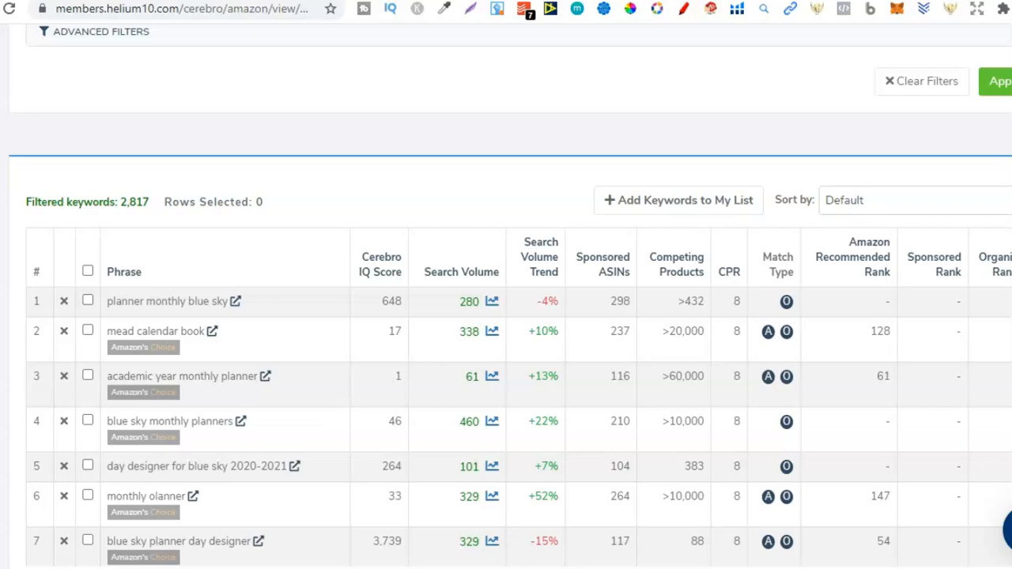
pyautogui.scroll(-1, 122, 384)
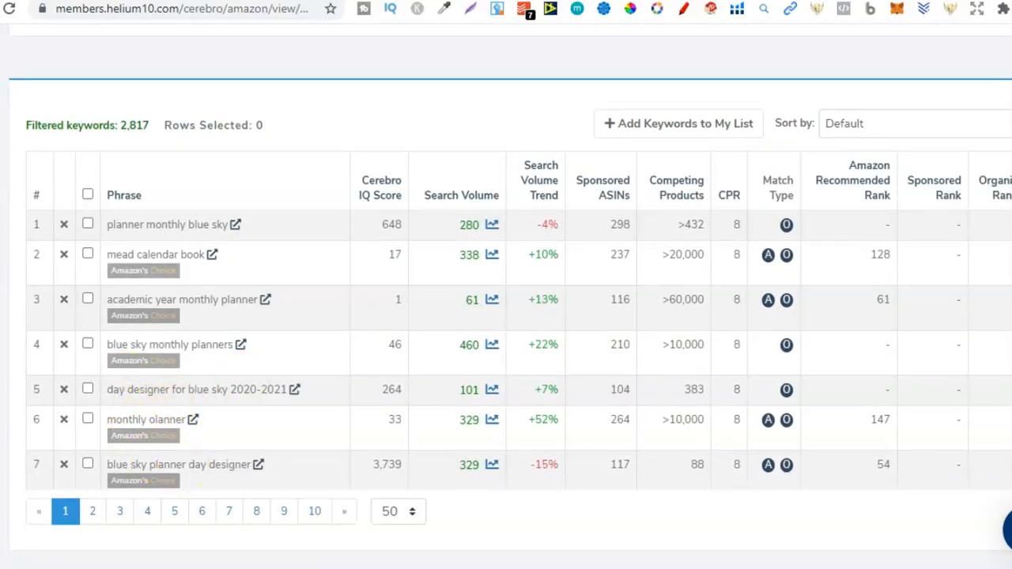
pyautogui.scroll(4, 506, 300)
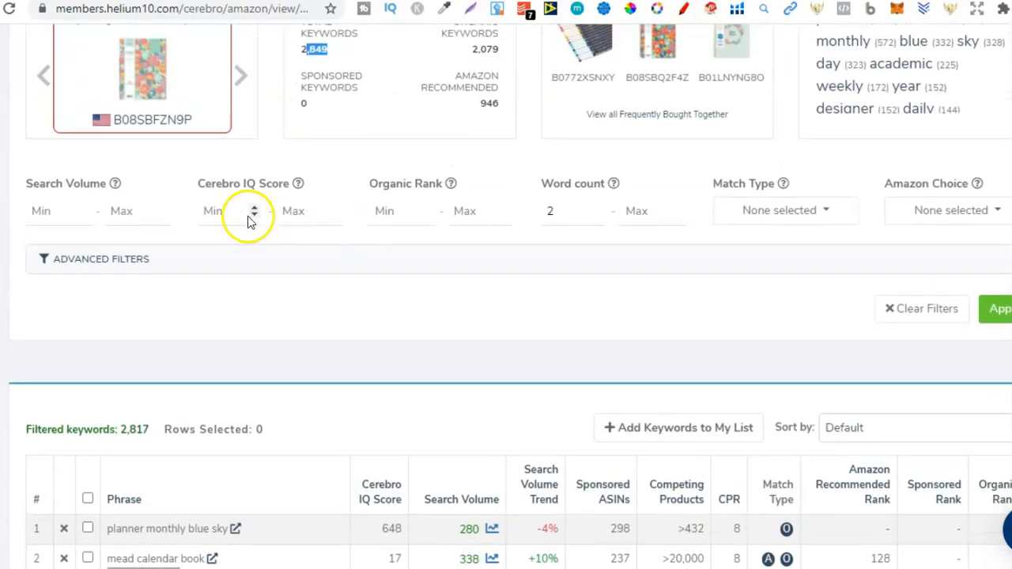
# Set the Cerebro filters to a minimum IQ score of 250 and a maximum of 5000 competing products
pyautogui.click(237, 215)
pyautogui.write('250')
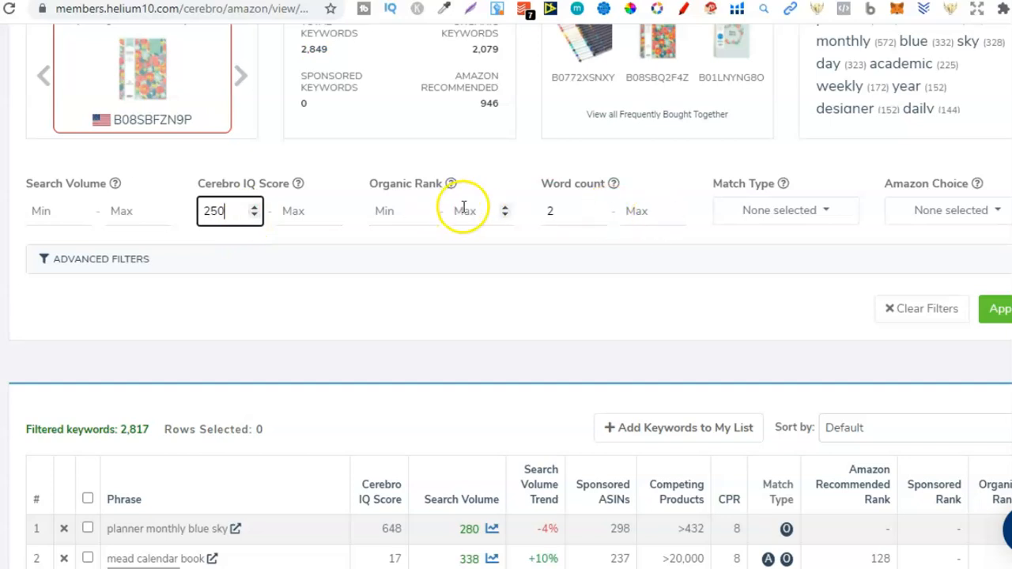
pyautogui.click(385, 266)
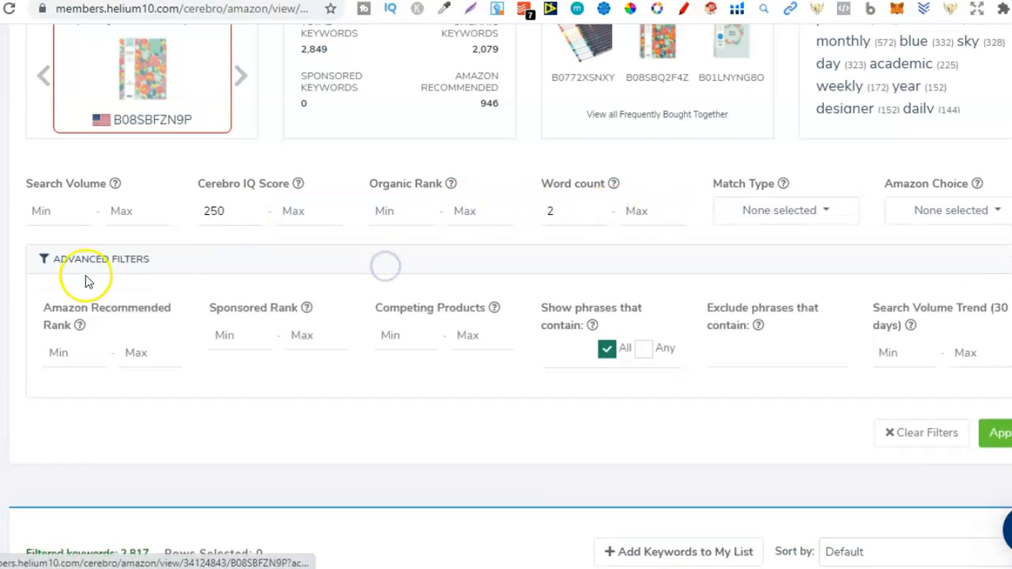
pyautogui.click(475, 337)
pyautogui.write('5000')
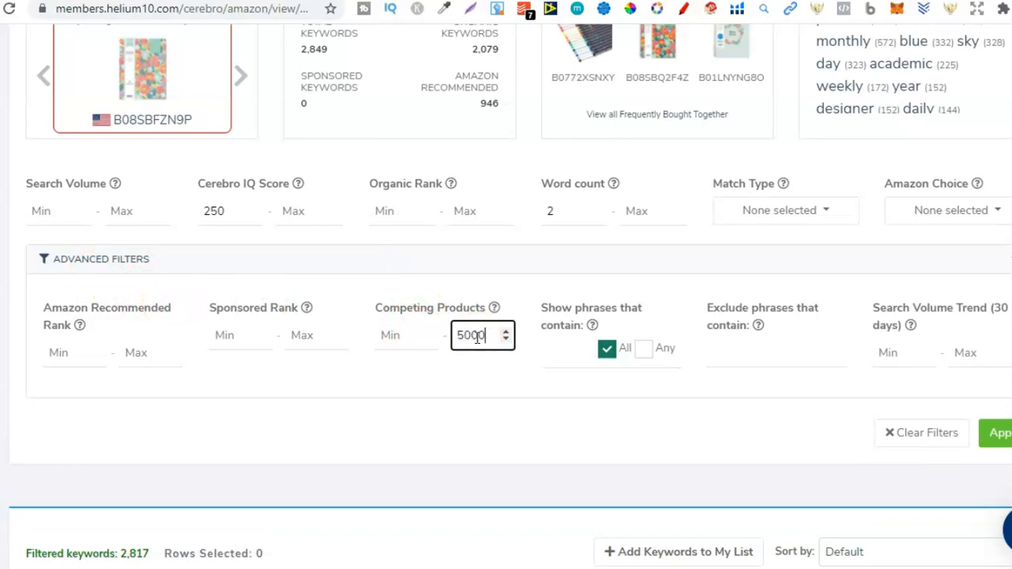
# Limit the phrases to those containing "academic" and apply the keyword filters
pyautogui.click(571, 356)
pyautogui.write('academi')
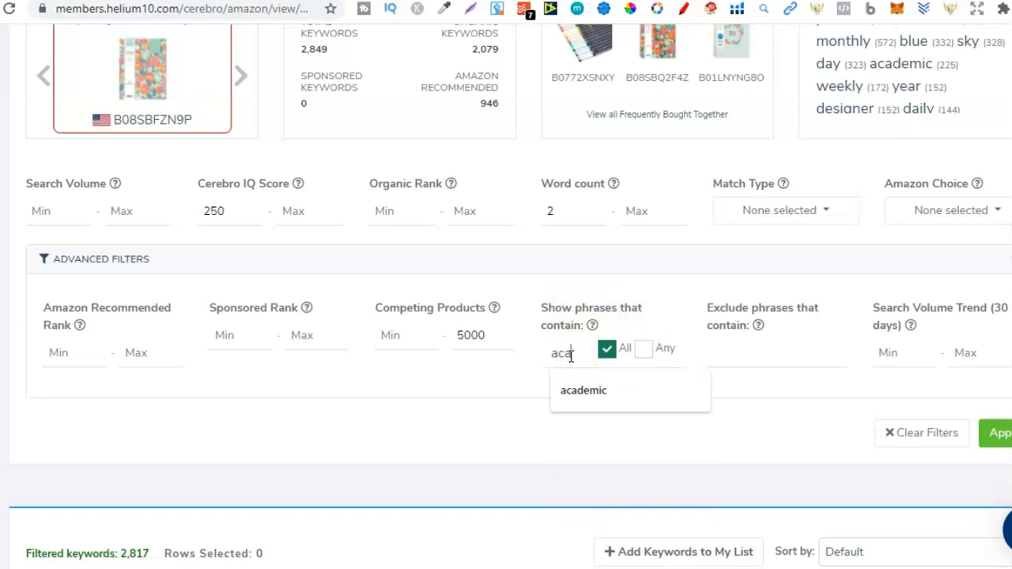
pyautogui.click(581, 390)
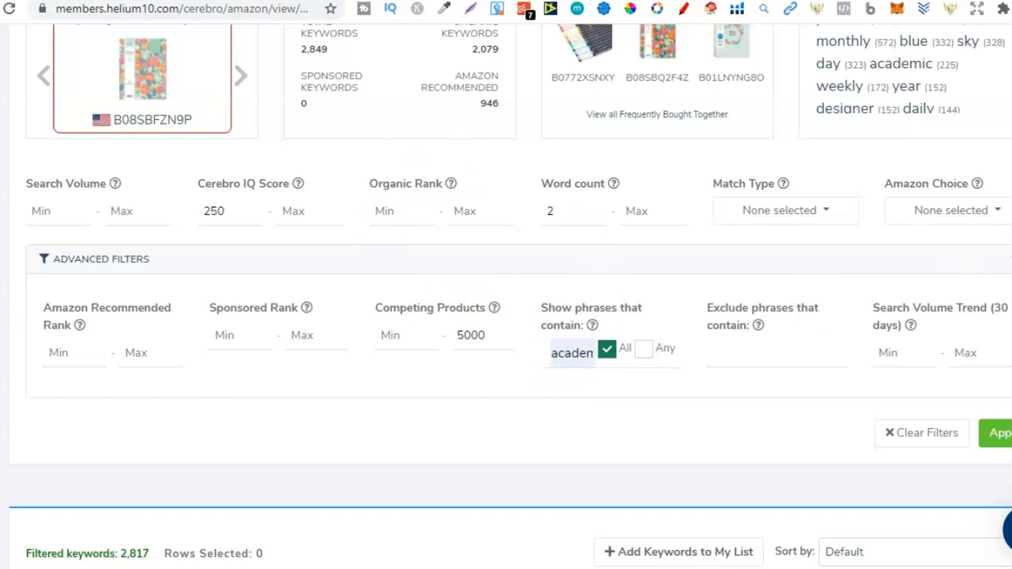
pyautogui.scroll(2, 998, 287)
pyautogui.scroll(-4, 998, 286)
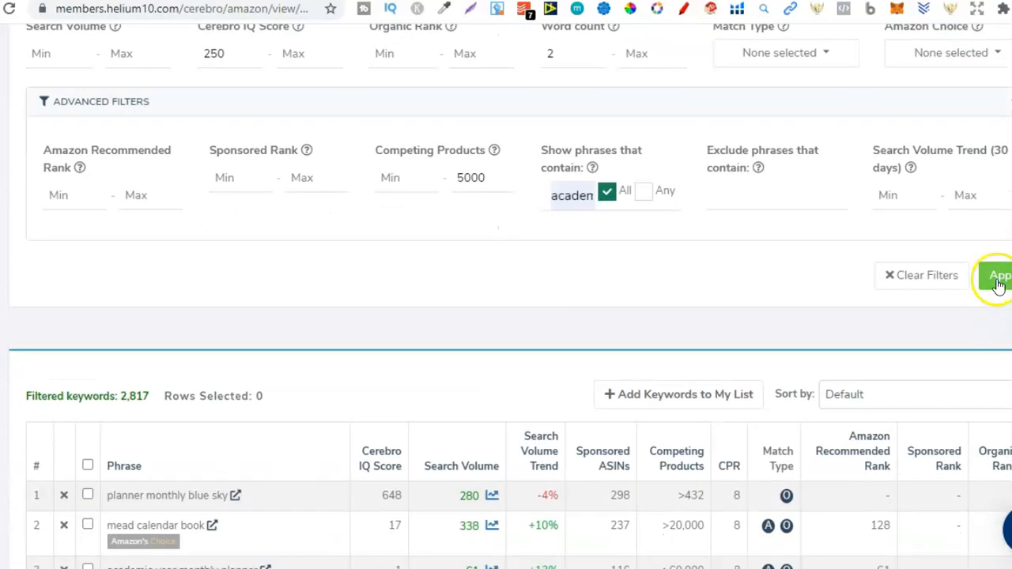
pyautogui.moveTo(136, 398)
pyautogui.mouseDown()
pyautogui.moveTo(122, 400)
pyautogui.moveTo(143, 401)
pyautogui.mouseUp()
pyautogui.click(1003, 280)
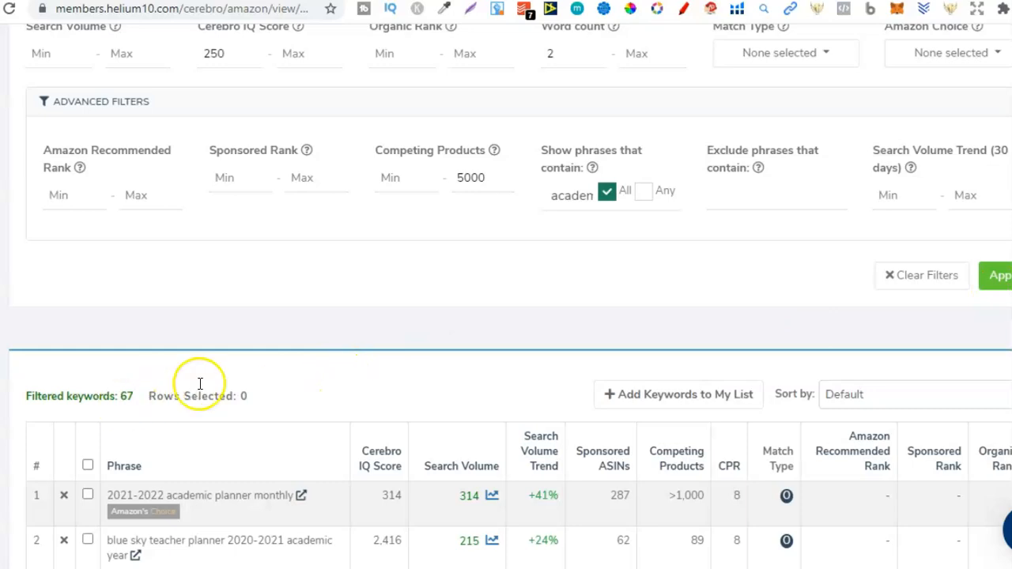
# Review the filtered Cerebro keywords alongside the floral Day Designer planner's listing in the Amazon results
pyautogui.scroll(-3, 200, 383)
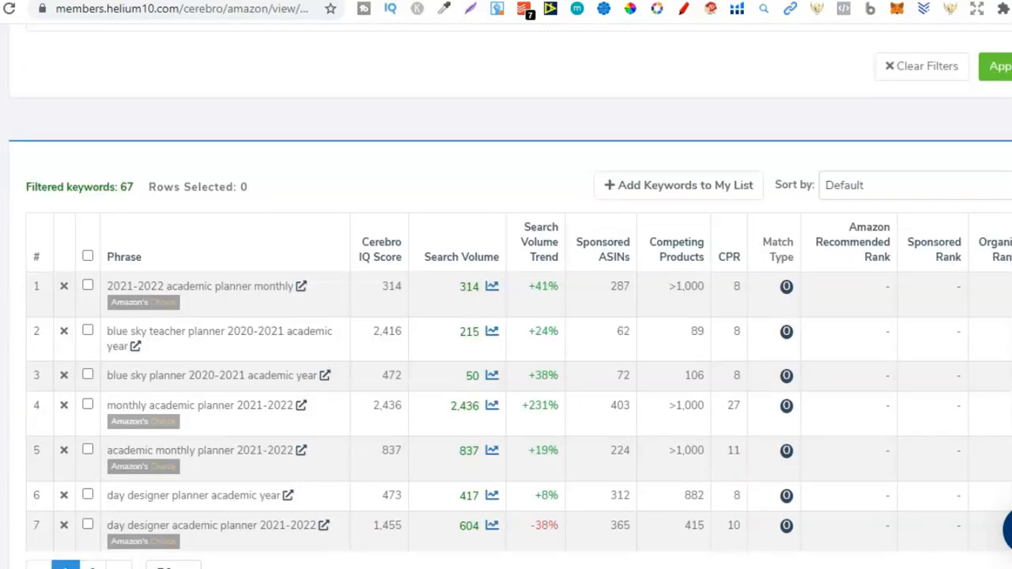
pyautogui.hotkey('ctrl', 'Tab')
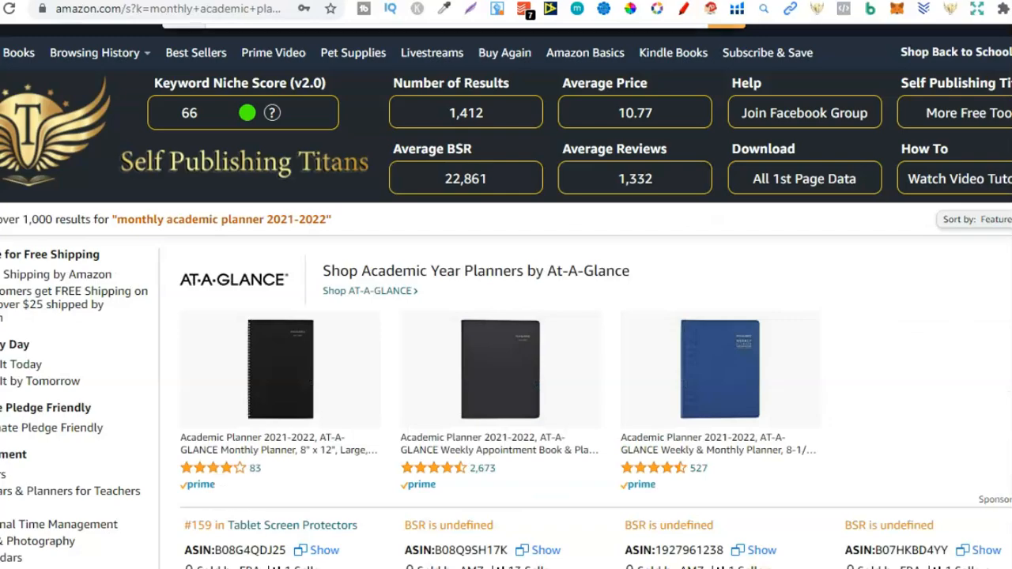
pyautogui.scroll(-15, 506, 296)
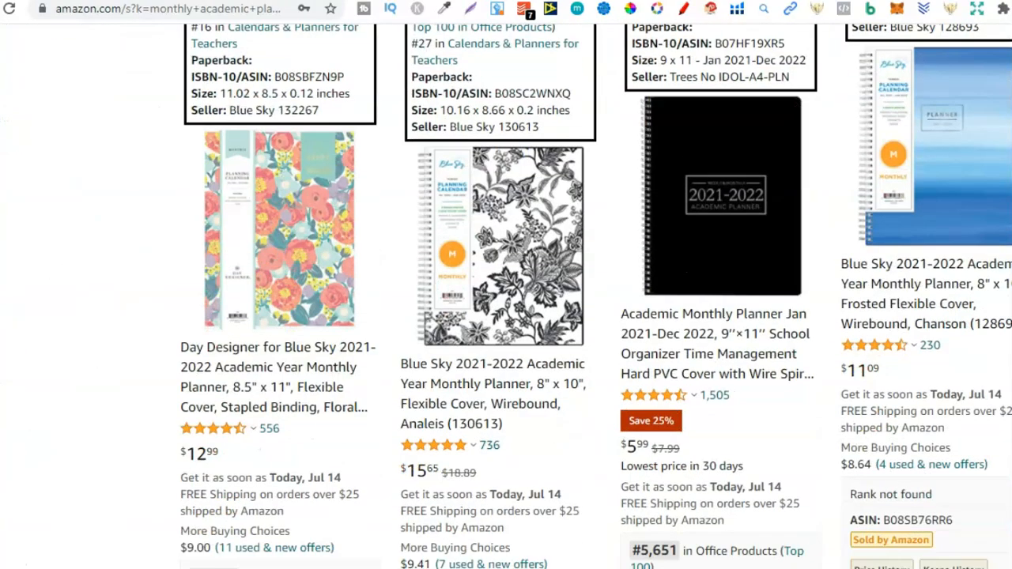
pyautogui.moveTo(275, 188)
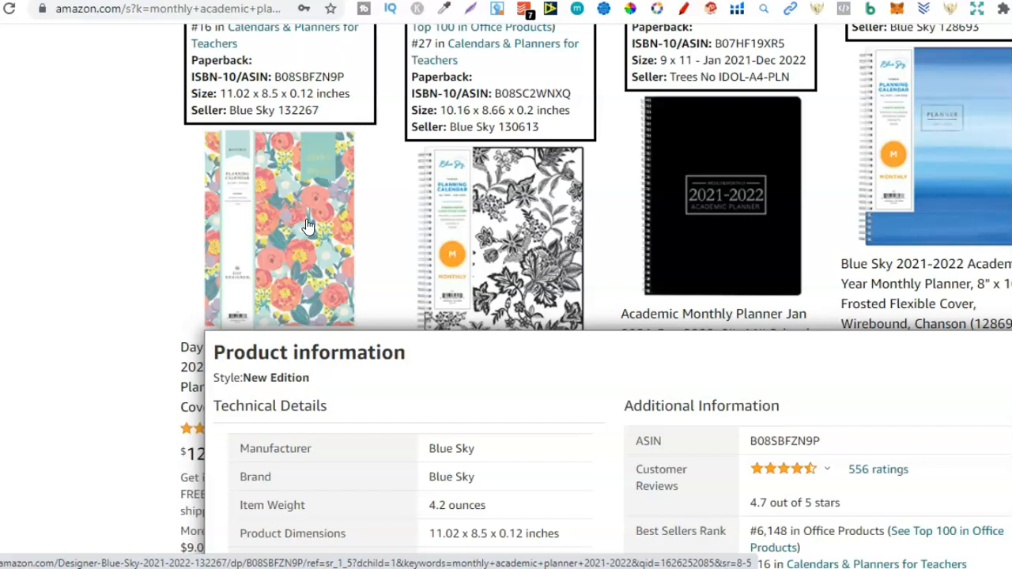
pyautogui.click(443, 0)
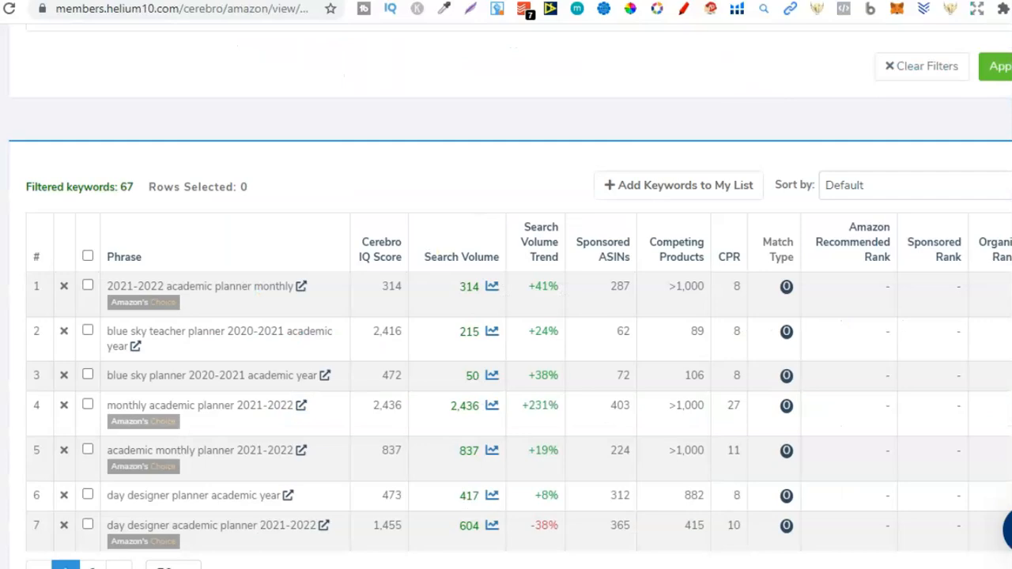
pyautogui.scroll(-1, 237, 427)
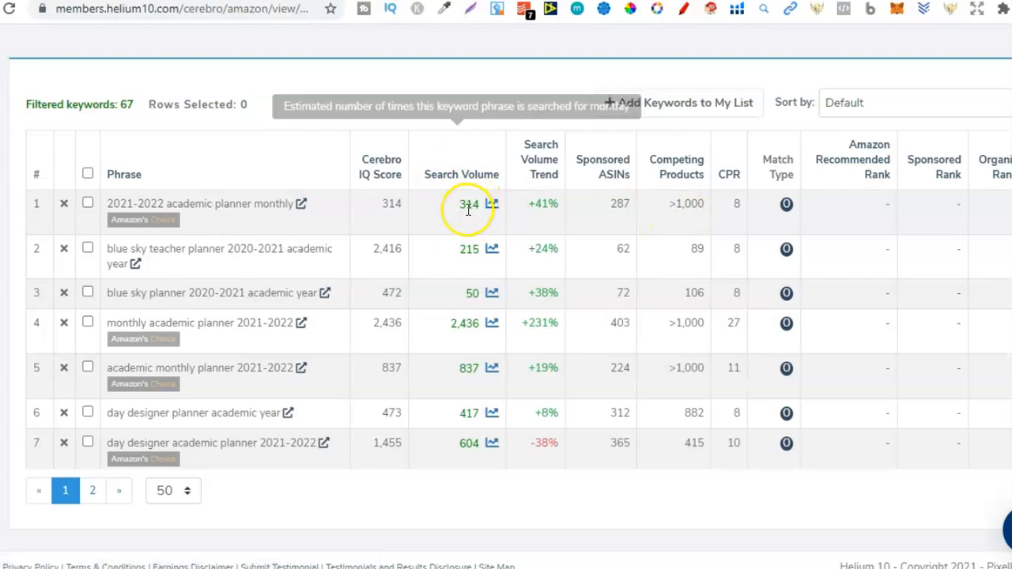
# Sort the keywords by search volume from high to low and check the competing products and volume for "teacher planner 2021-2022 academic year"
pyautogui.click(460, 175)
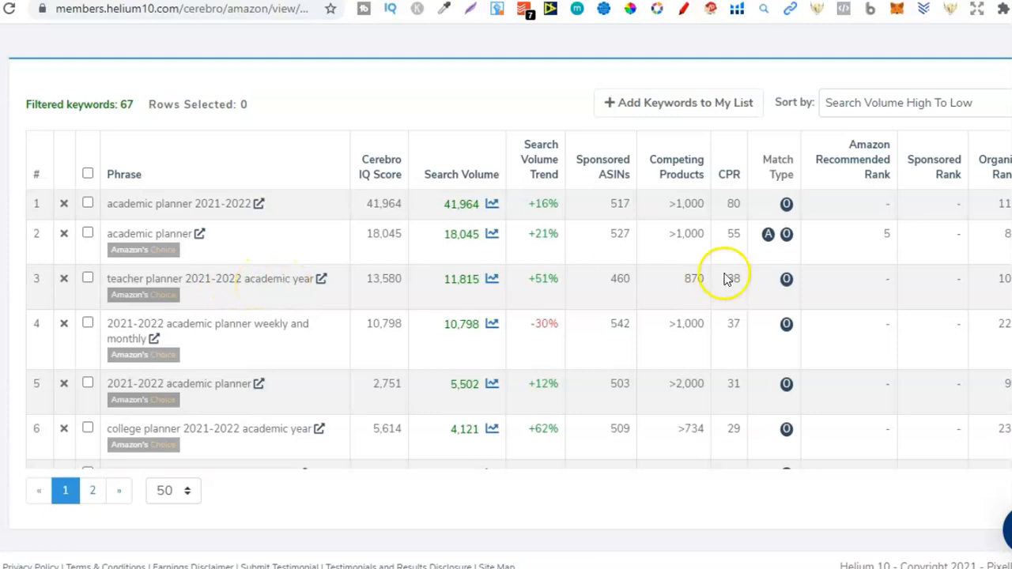
pyautogui.doubleClick(692, 278)
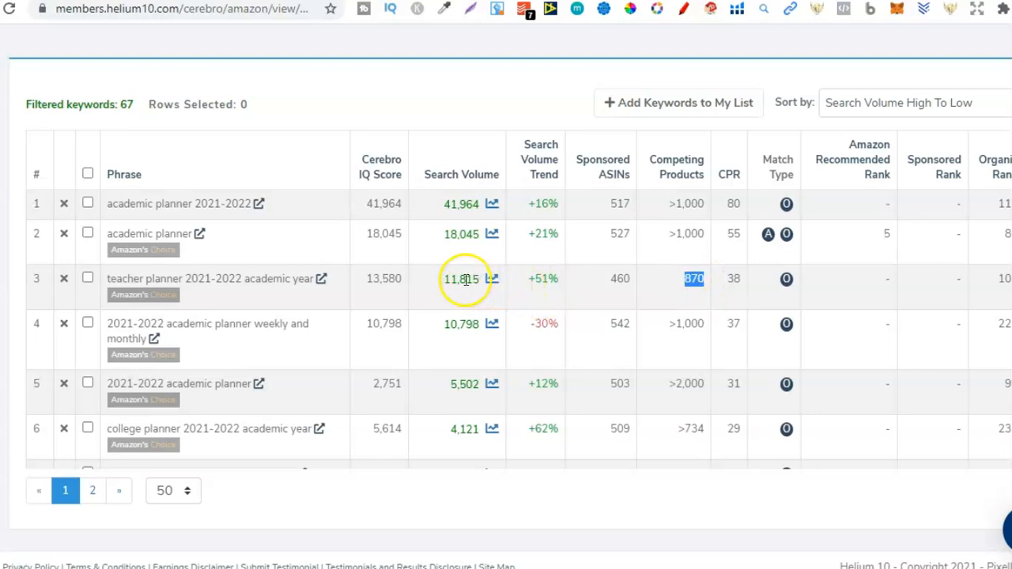
pyautogui.moveTo(443, 279); pyautogui.dragTo(467, 281)
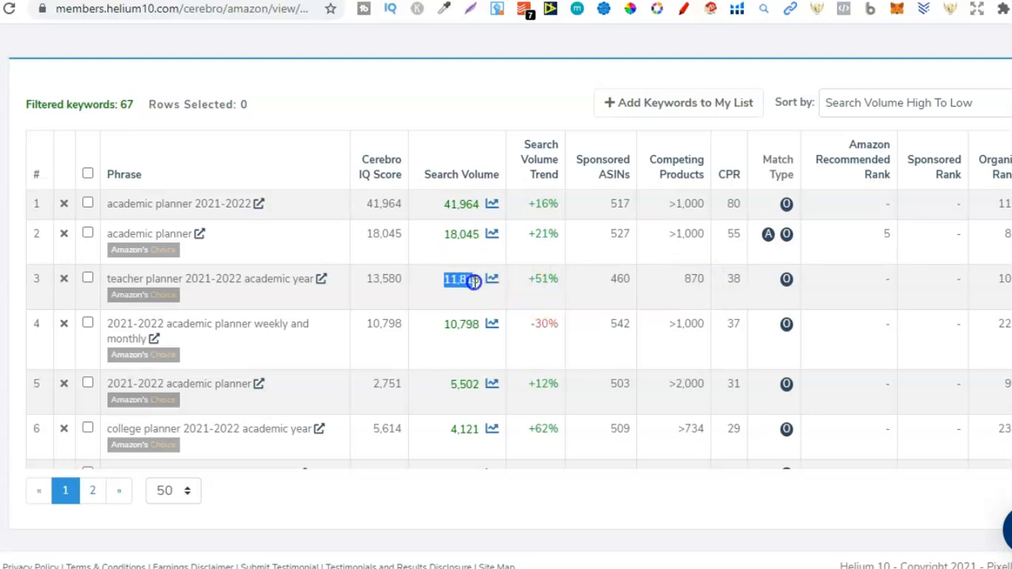
# Open the Amazon results for "teacher planner 2021-2022 academic year" and check the niche score, number of results and average reviews
pyautogui.click(321, 279)
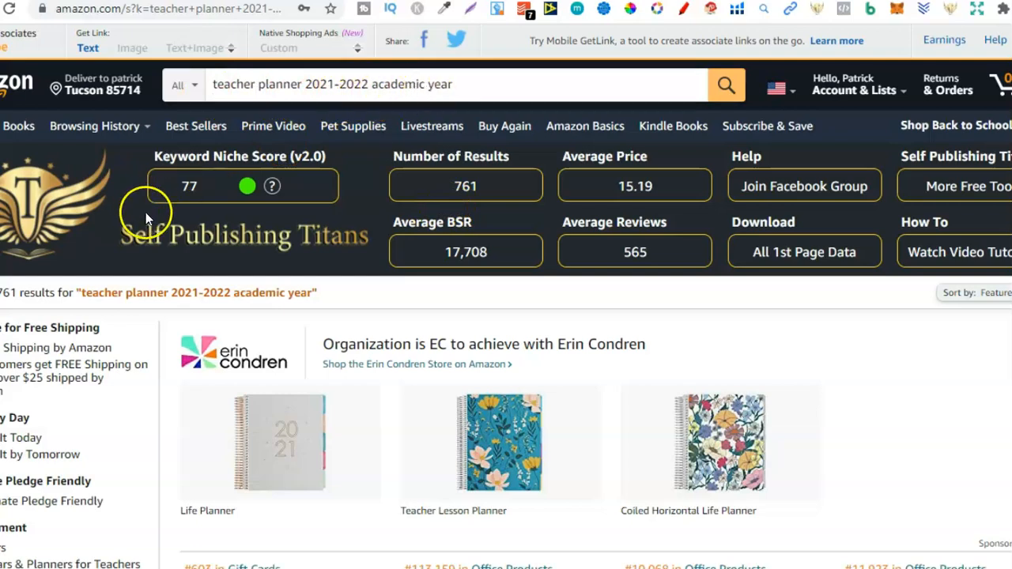
pyautogui.moveTo(189, 187); pyautogui.dragTo(198, 187)
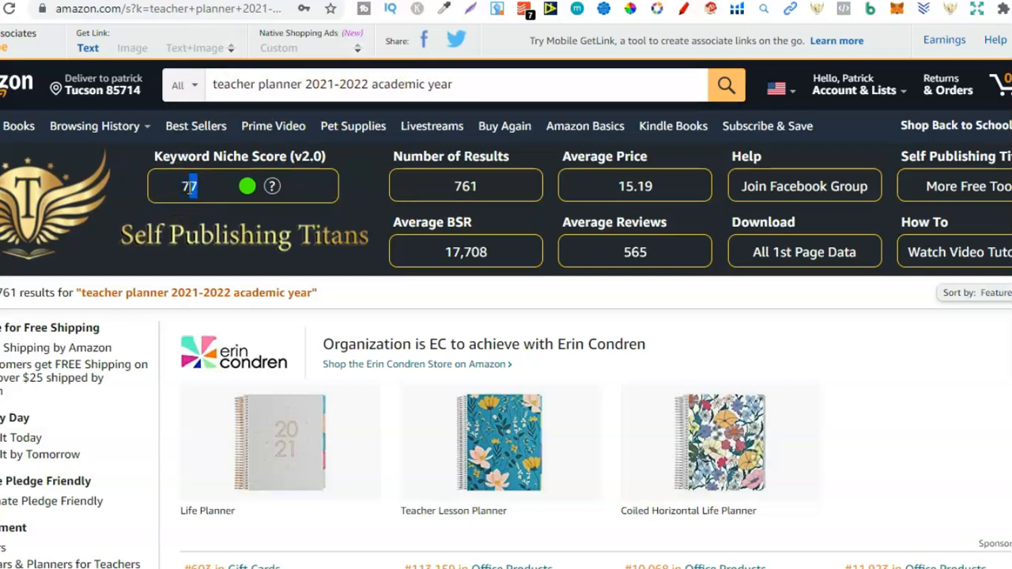
pyautogui.doubleClick(465, 188)
pyautogui.click(636, 251)
pyautogui.doubleClick(636, 252)
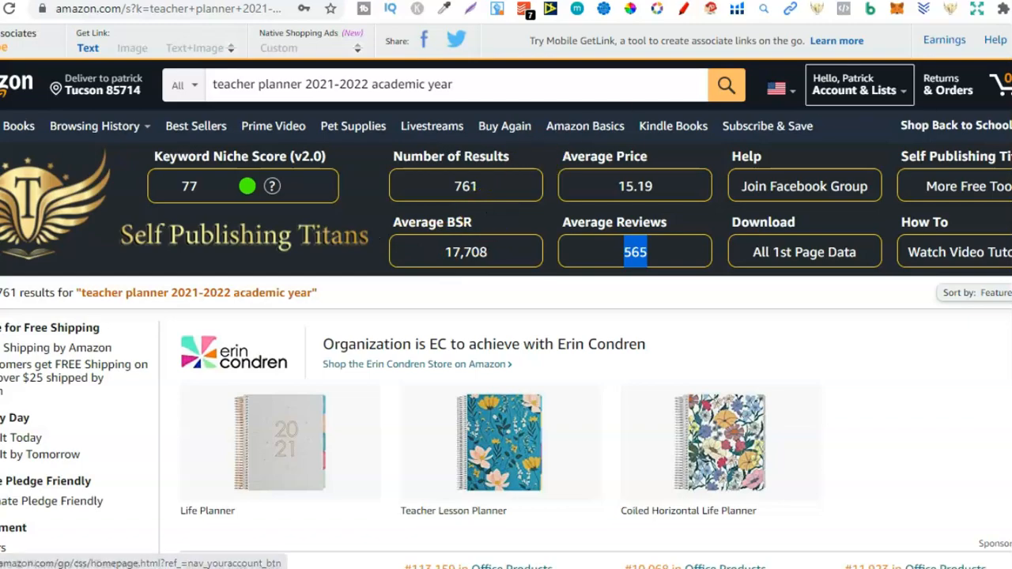
# Browse the competing teacher planners in the Amazon results, comparing their sales ranks, prices and reviews
pyautogui.scroll(-8, 485, 212)
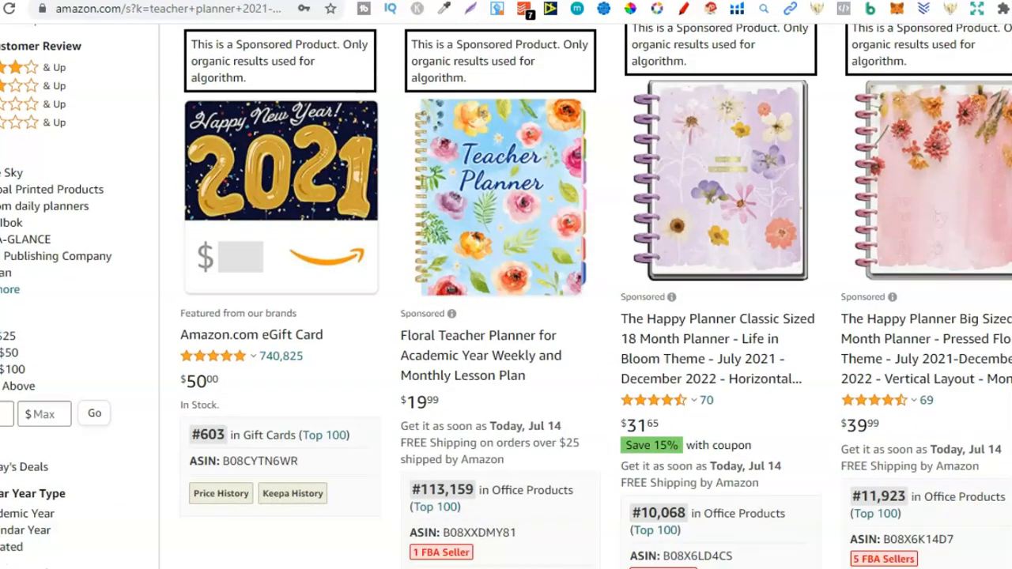
pyautogui.scroll(-10, 506, 293)
pyautogui.scroll(-12, 506, 292)
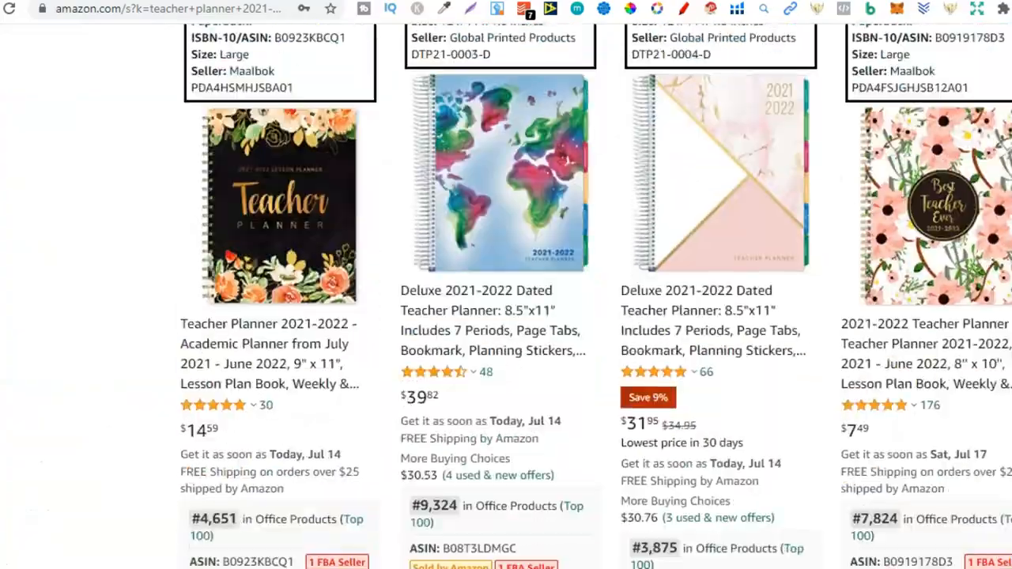
pyautogui.scroll(20, 506, 292)
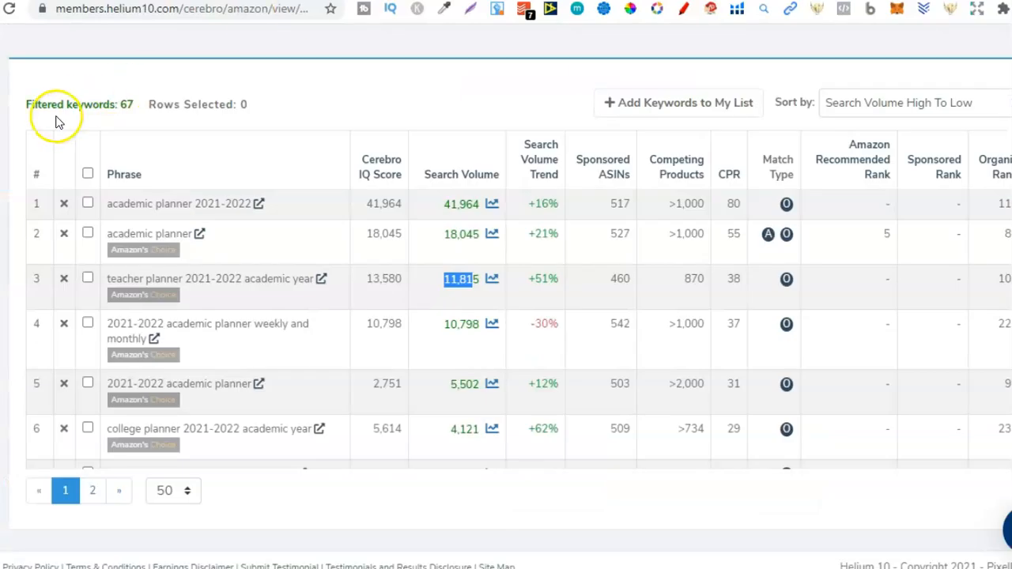
pyautogui.moveTo(8, 158)
pyautogui.click(59, 199)
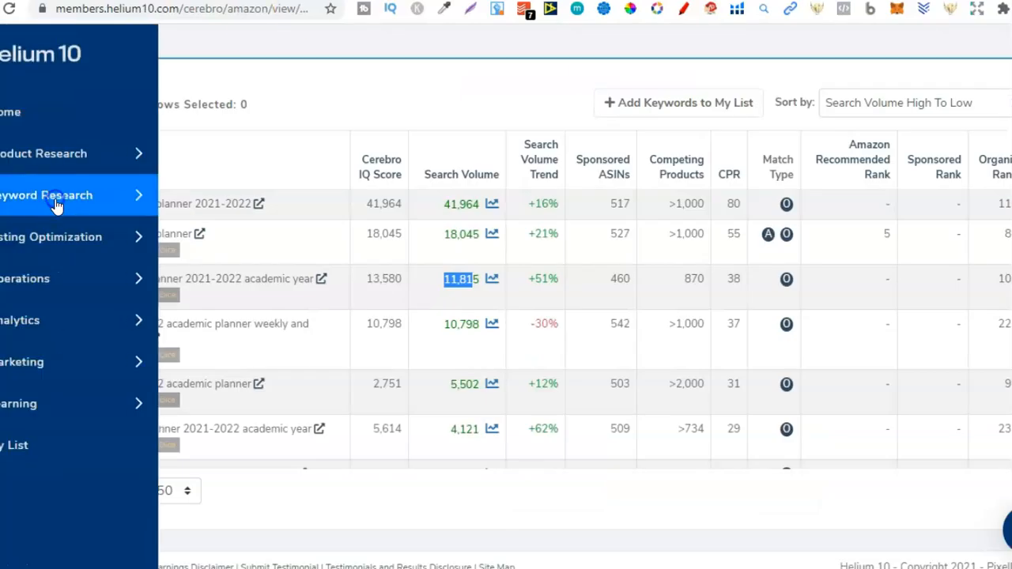
pyautogui.click(56, 204)
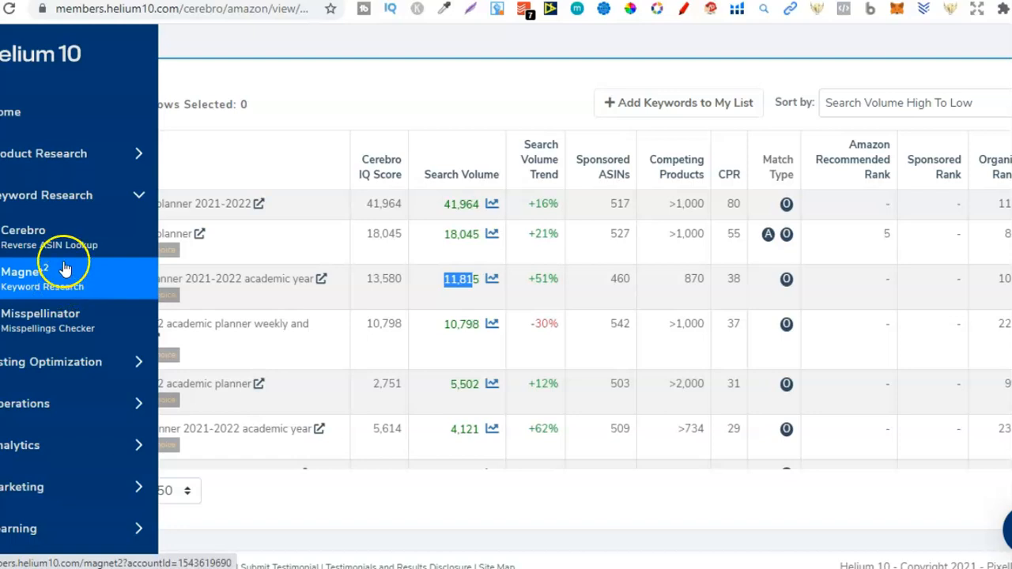
pyautogui.click(55, 236)
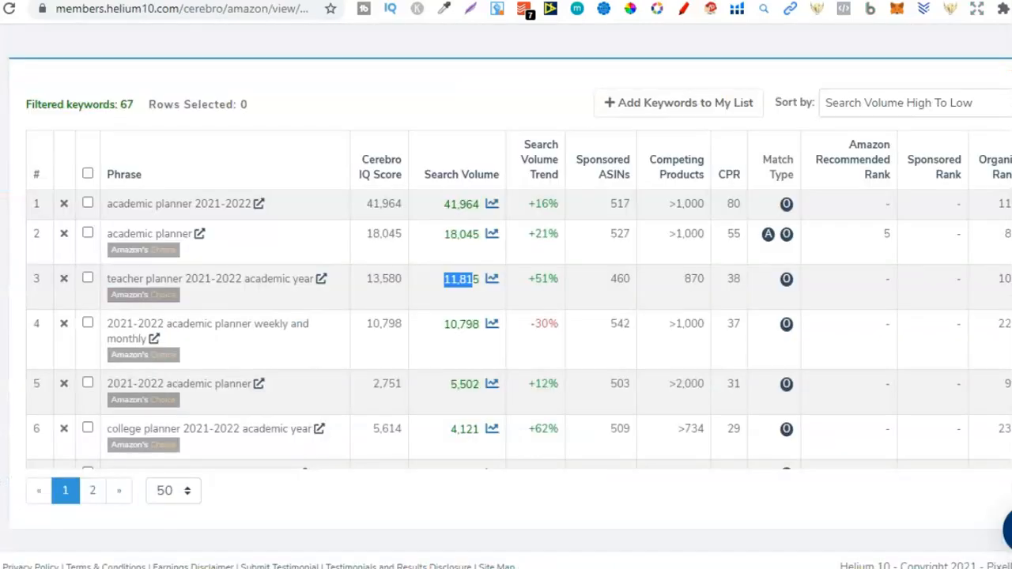
# Set the minimum Cerebro IQ score to 0 and the minimum search volume to 250 in the keyword filters
pyautogui.scroll(-1, 507, 306)
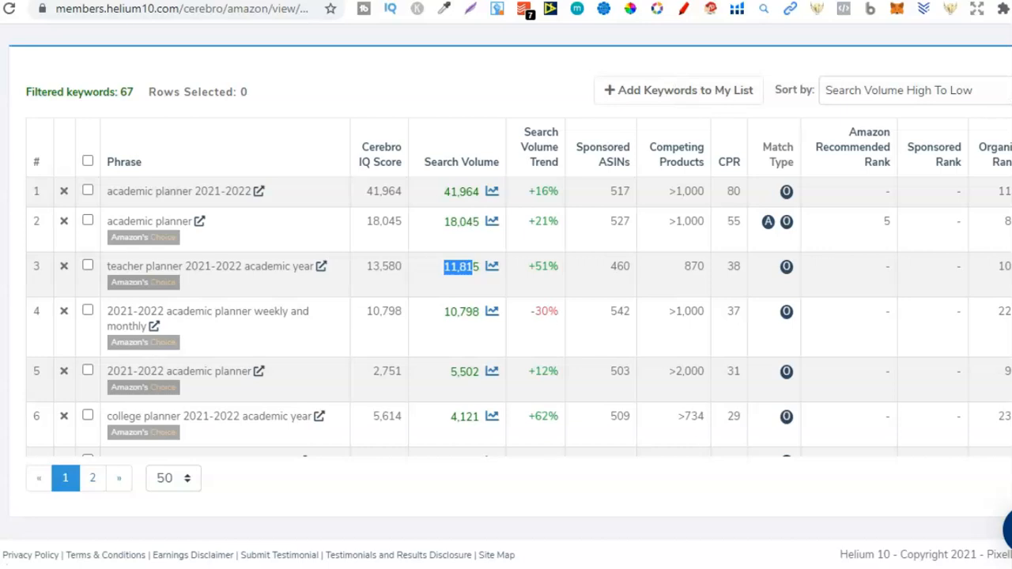
pyautogui.scroll(-5, 506, 316)
pyautogui.scroll(10, 506, 316)
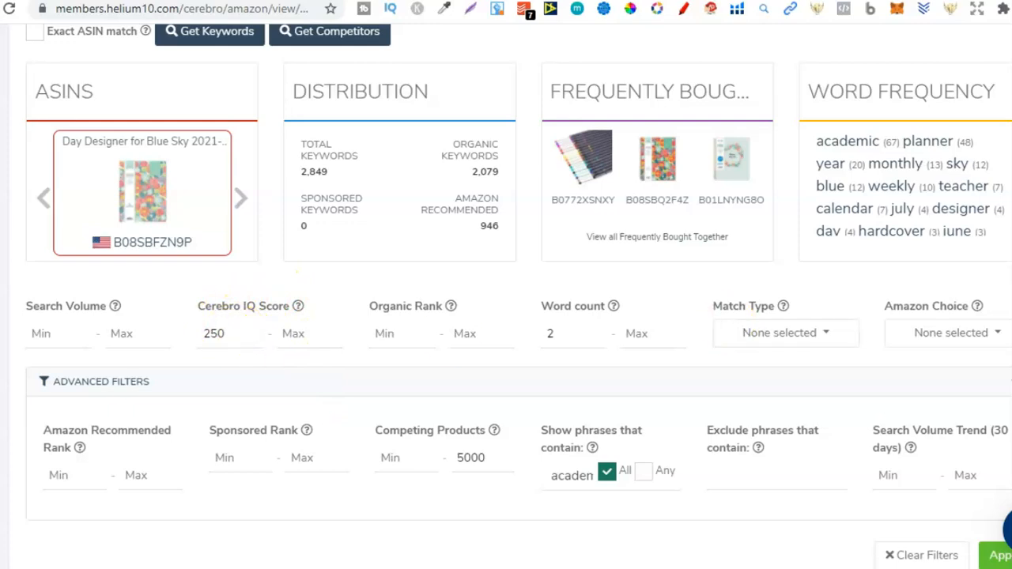
pyautogui.scroll(-1, 316, 285)
pyautogui.doubleClick(219, 226)
pyautogui.write('0')
pyautogui.click(37, 212)
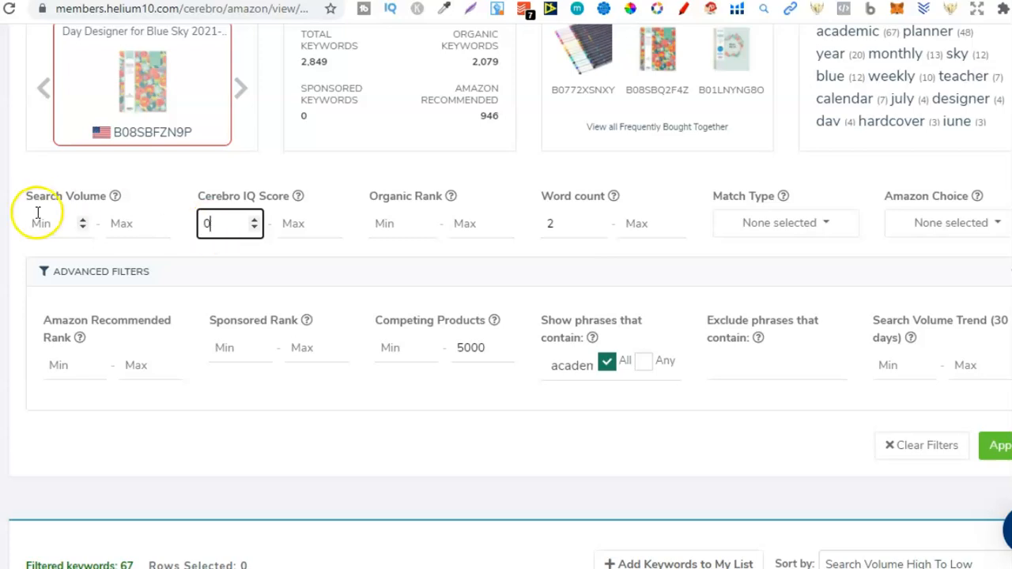
pyautogui.click(45, 224)
pyautogui.write('250')
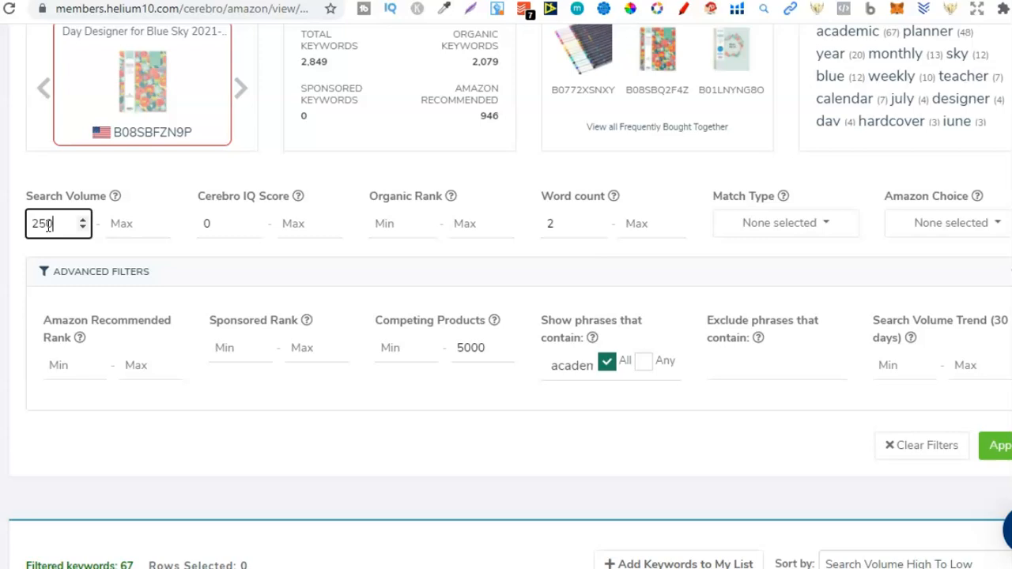
pyautogui.scroll(3, 601, 197)
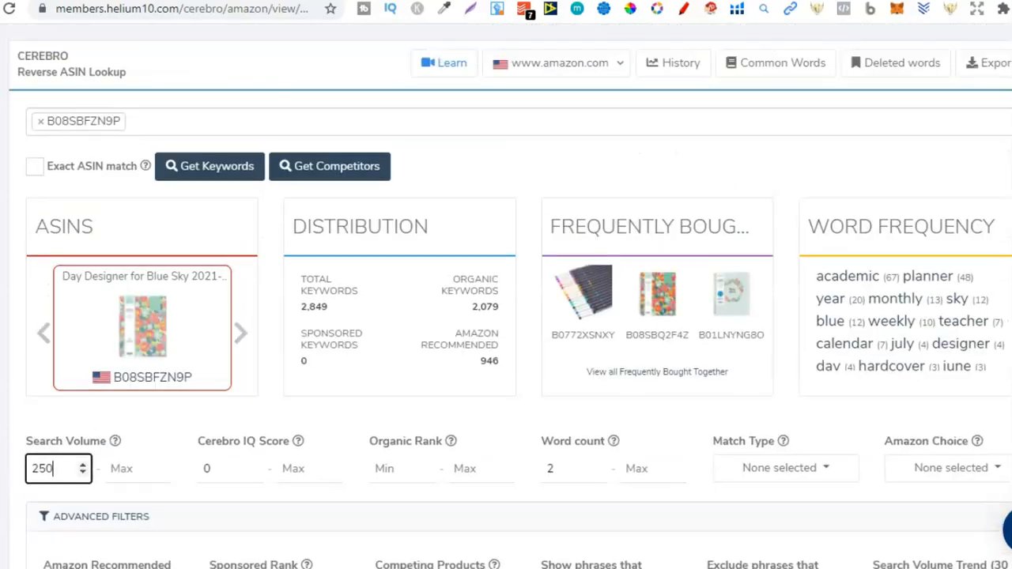
pyautogui.scroll(1, 506, 316)
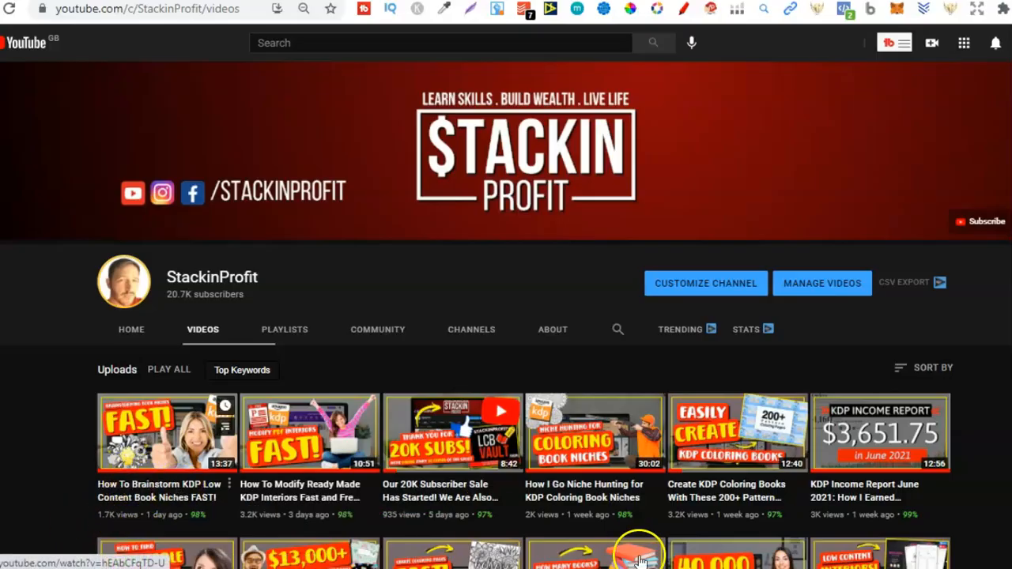
# Switch to the YT VIDEO RESEARCH file in Notepad and review the list of planner, journal and log book niche ideas
pyautogui.moveTo(610, 568)
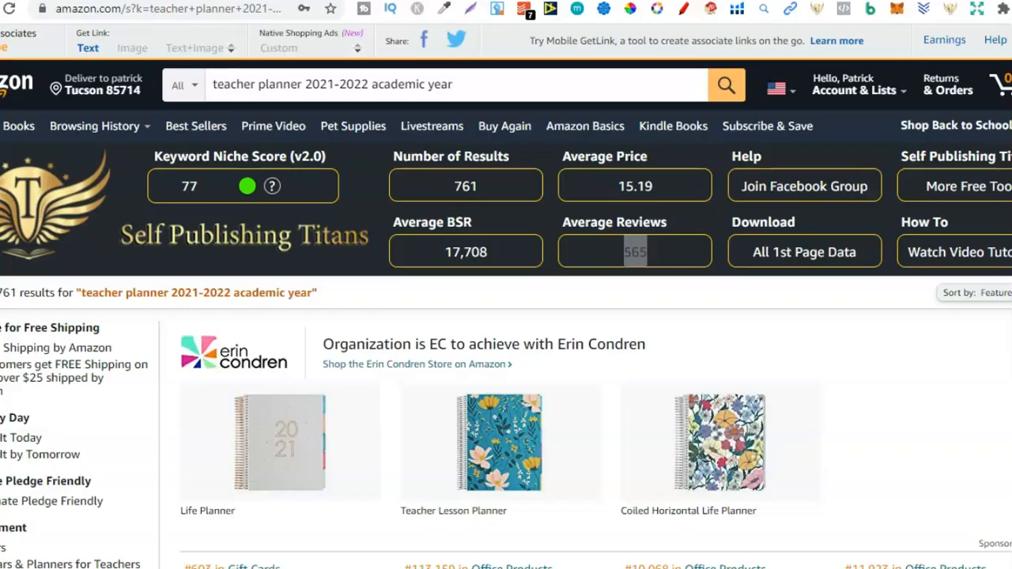
pyautogui.hotkey('alt', 'Tab')
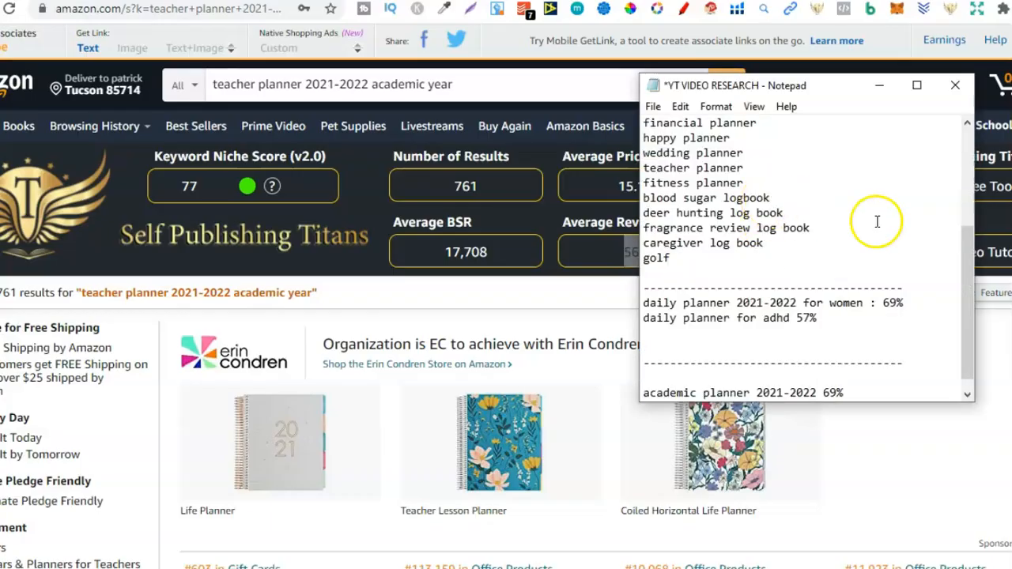
pyautogui.moveTo(975, 288); pyautogui.dragTo(969, 233)
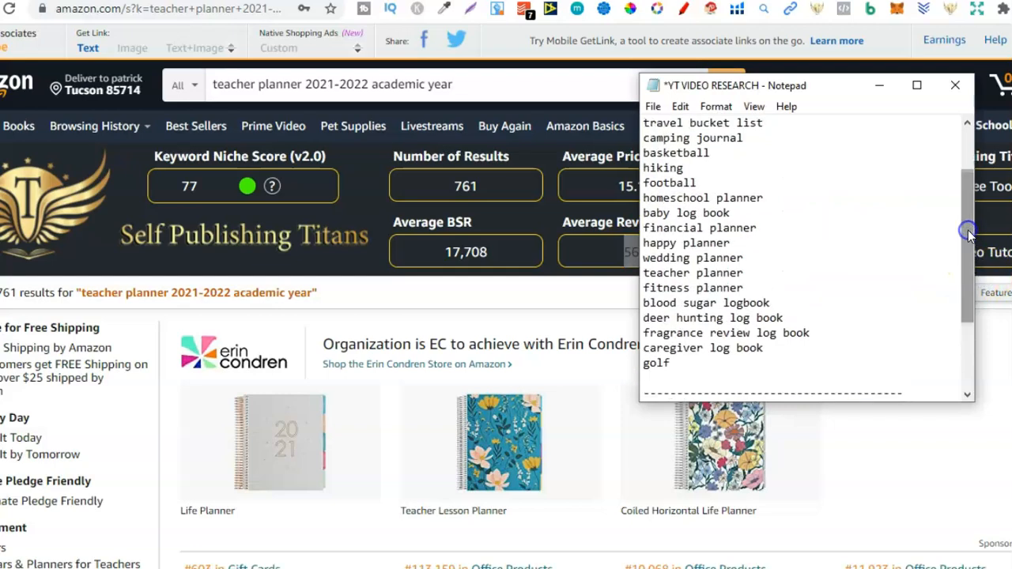
pyautogui.moveTo(644, 123); pyautogui.dragTo(740, 333)
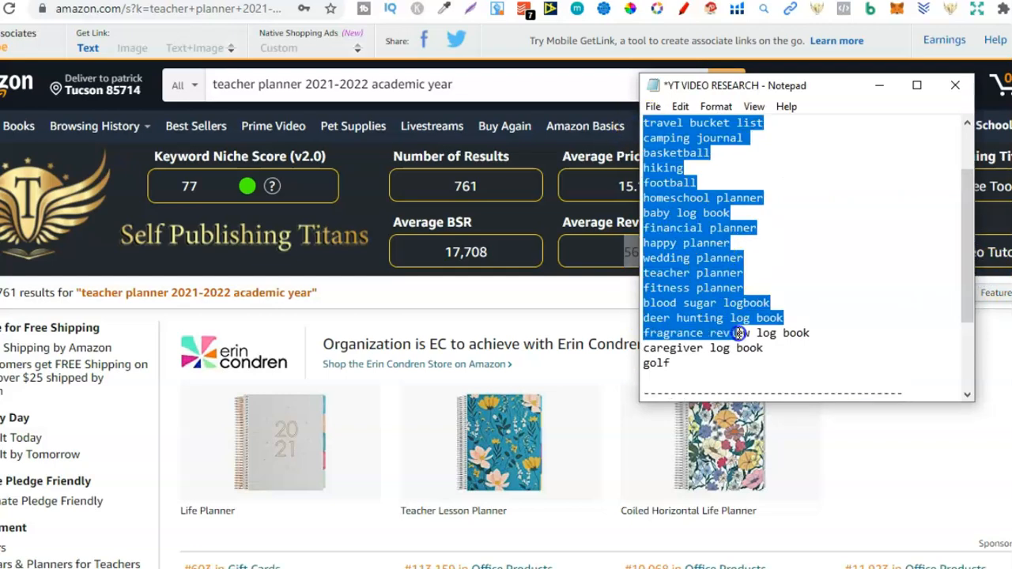
pyautogui.moveTo(965, 241); pyautogui.dragTo(964, 175)
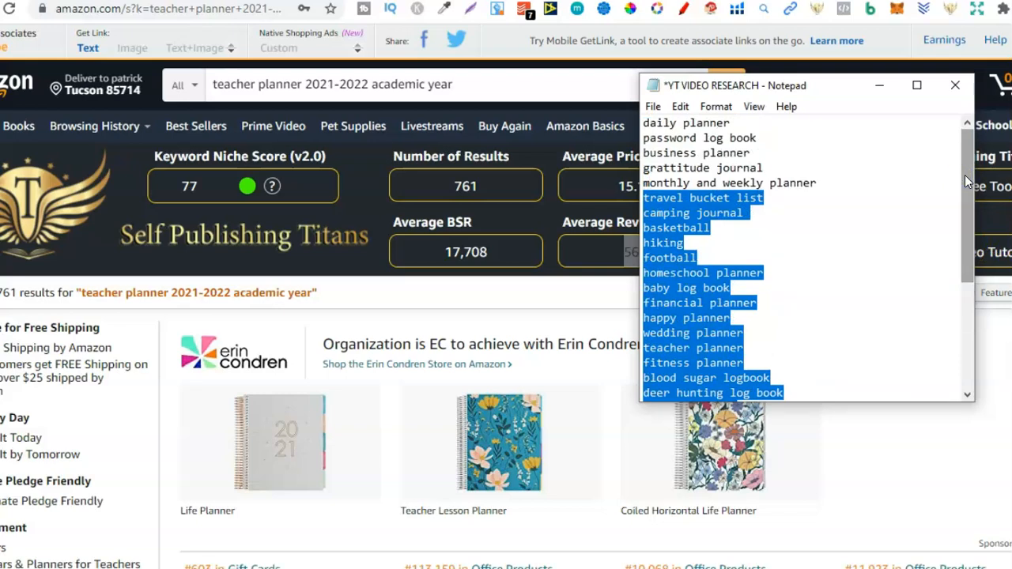
pyautogui.click(745, 168)
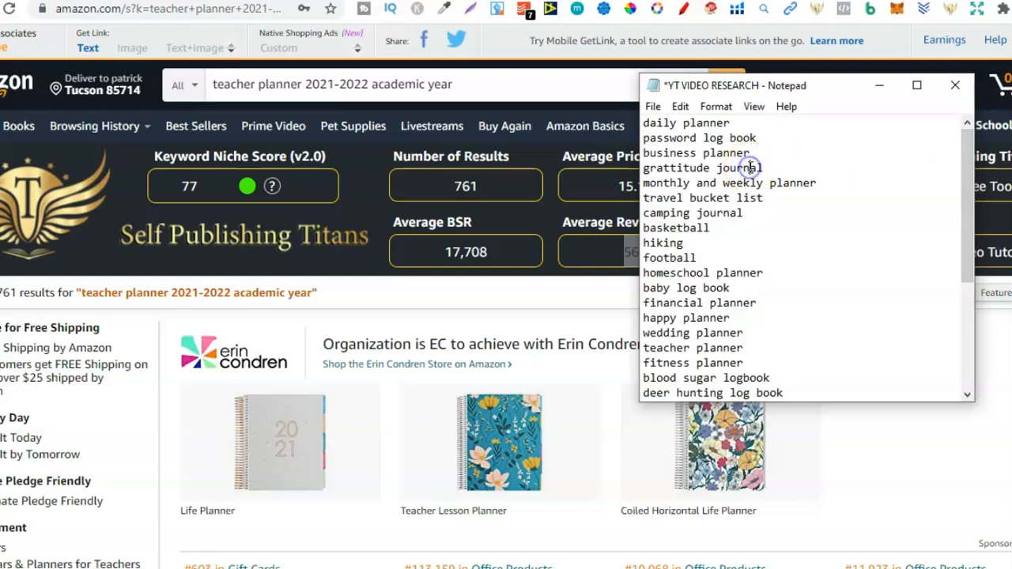